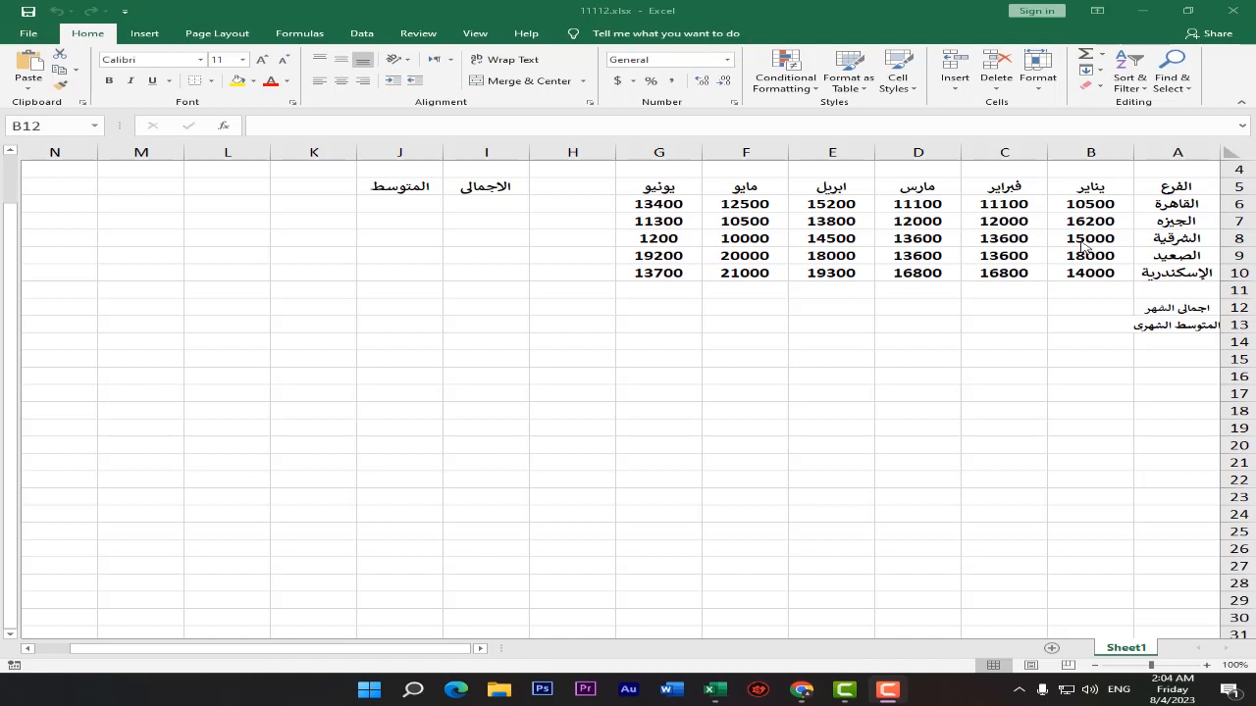
Enter the January total in B12 with the formula =B6+B7+B8+B9+B10
click(1098, 368)
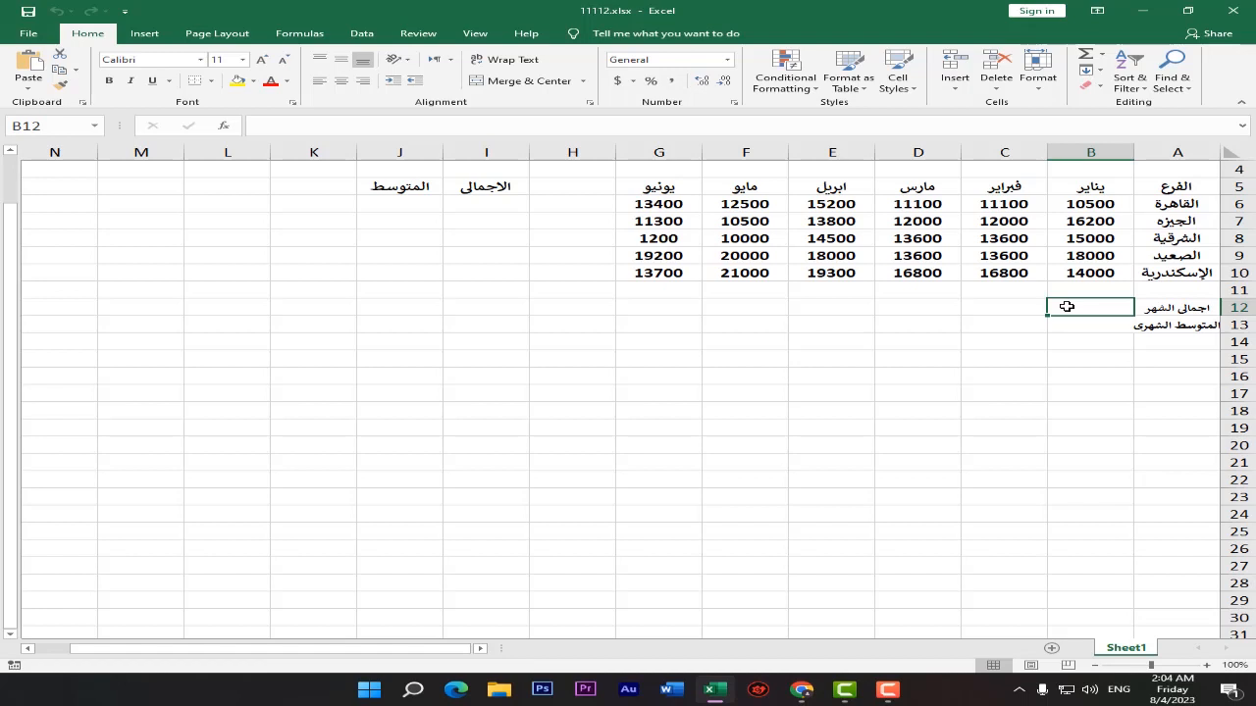
text(=)
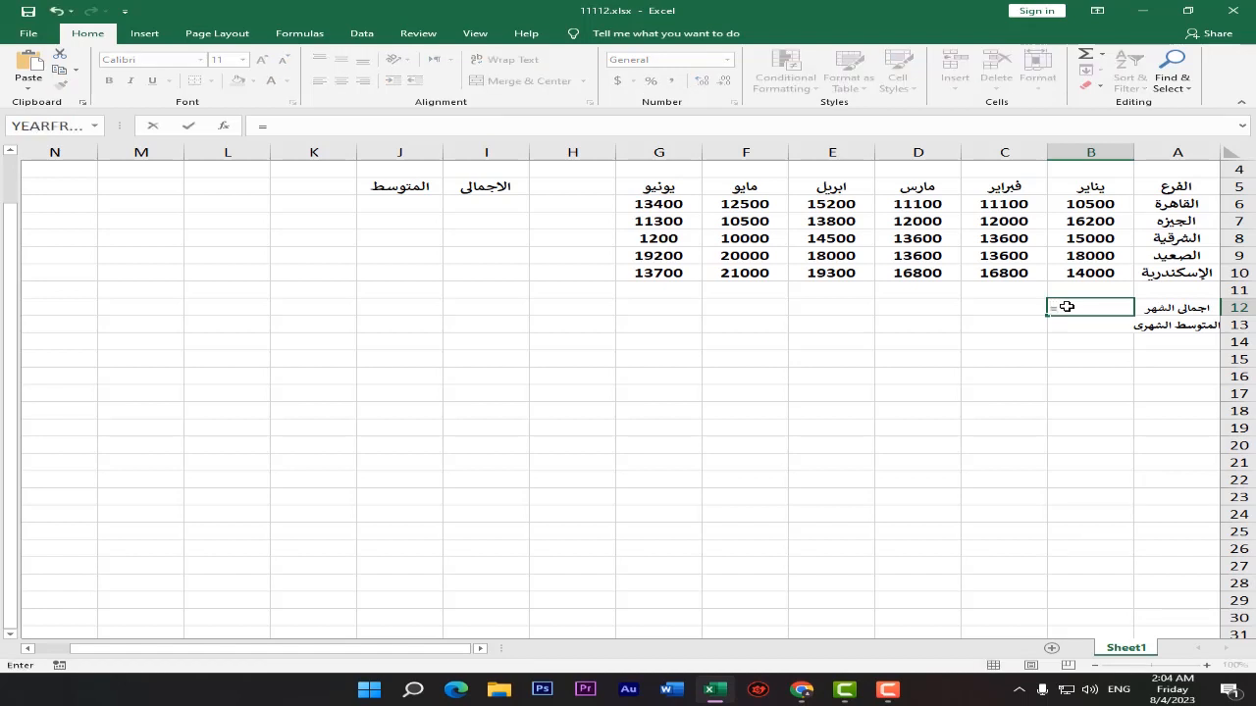
text(b)
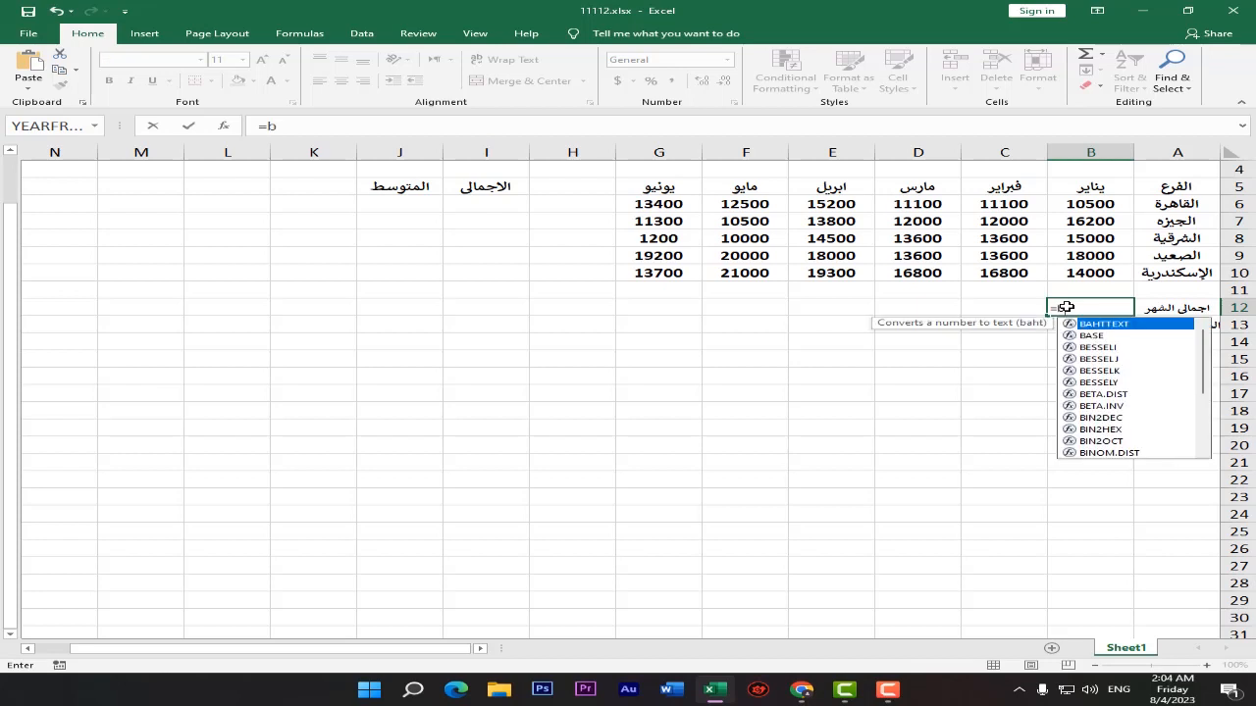
key(BackSpace)
text(B6+)
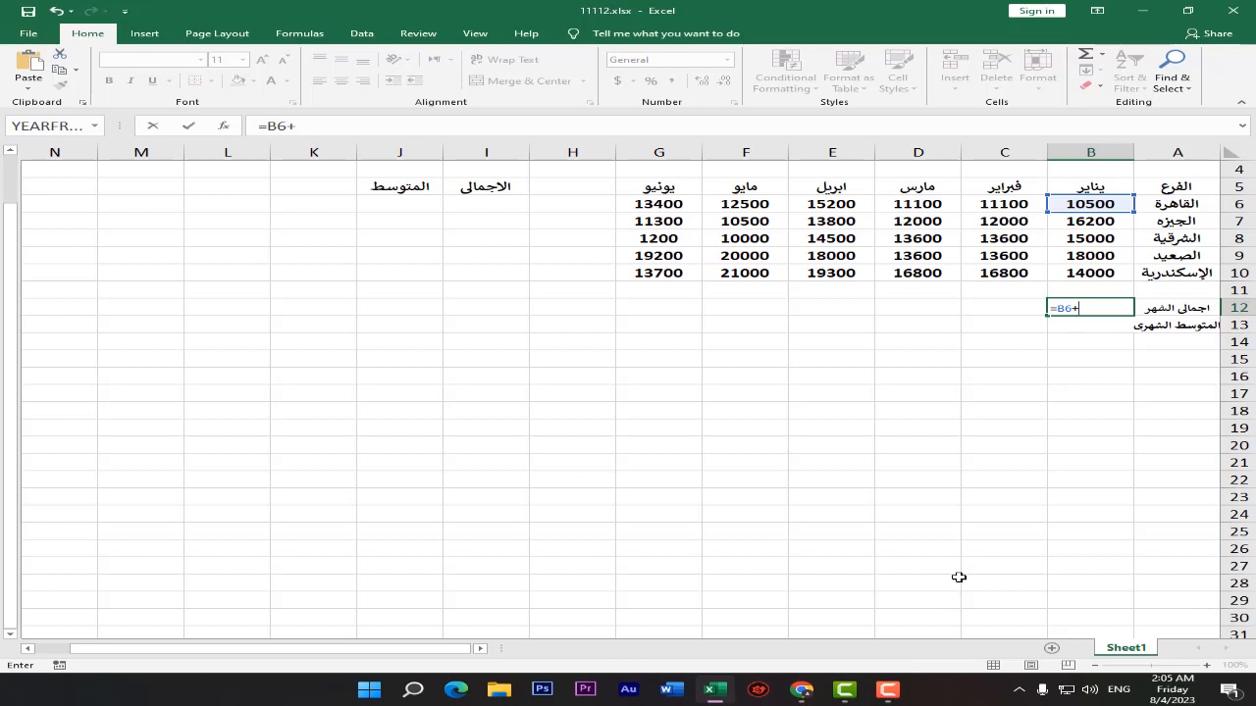
text(b7)
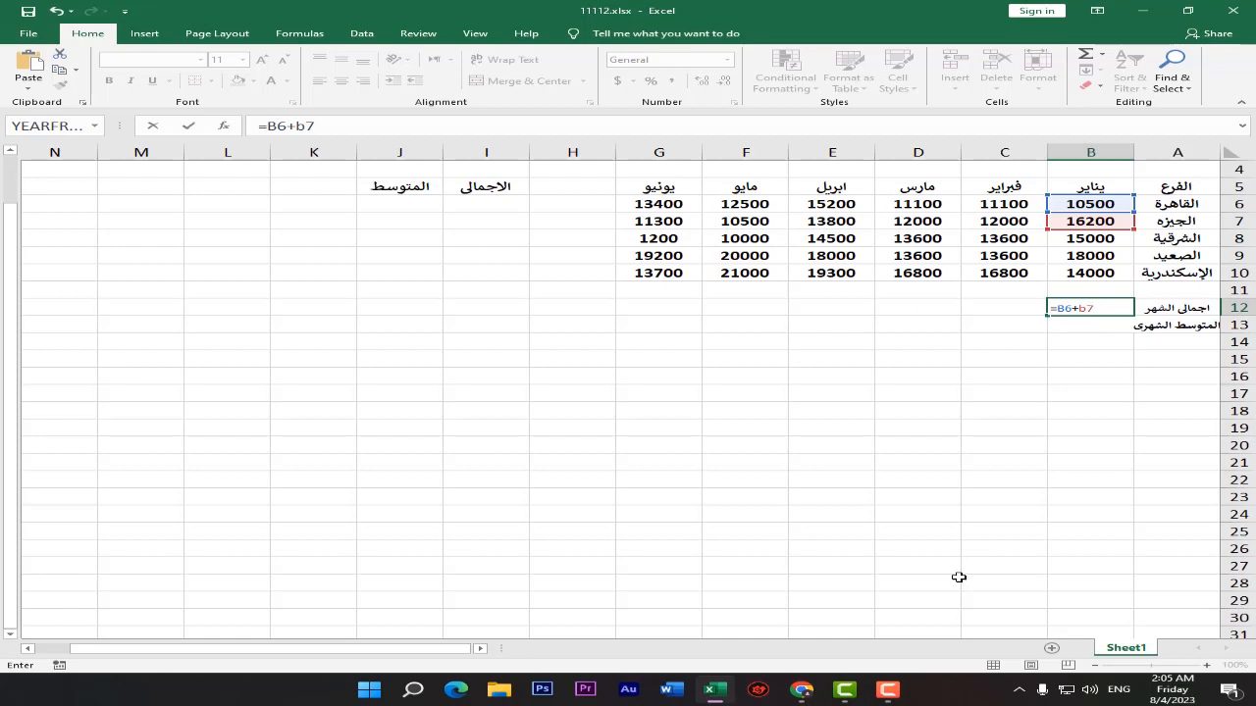
text(+)
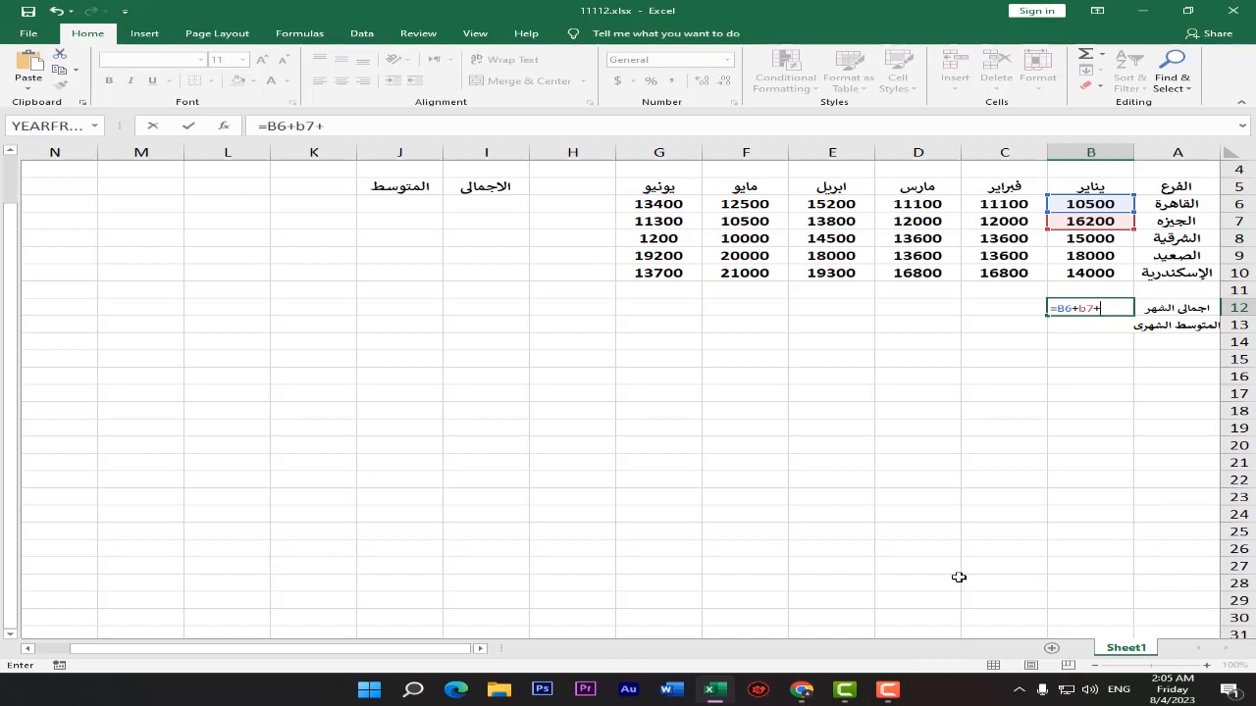
text(b8)
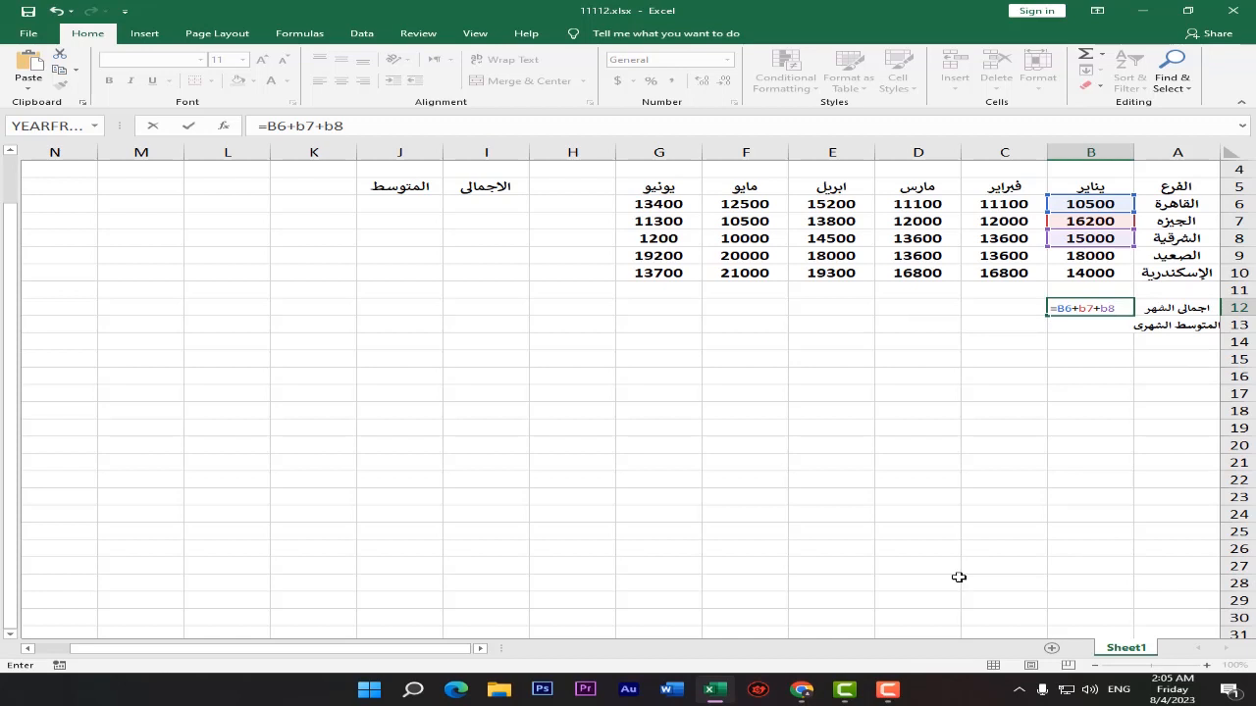
text(+)
click(1093, 257)
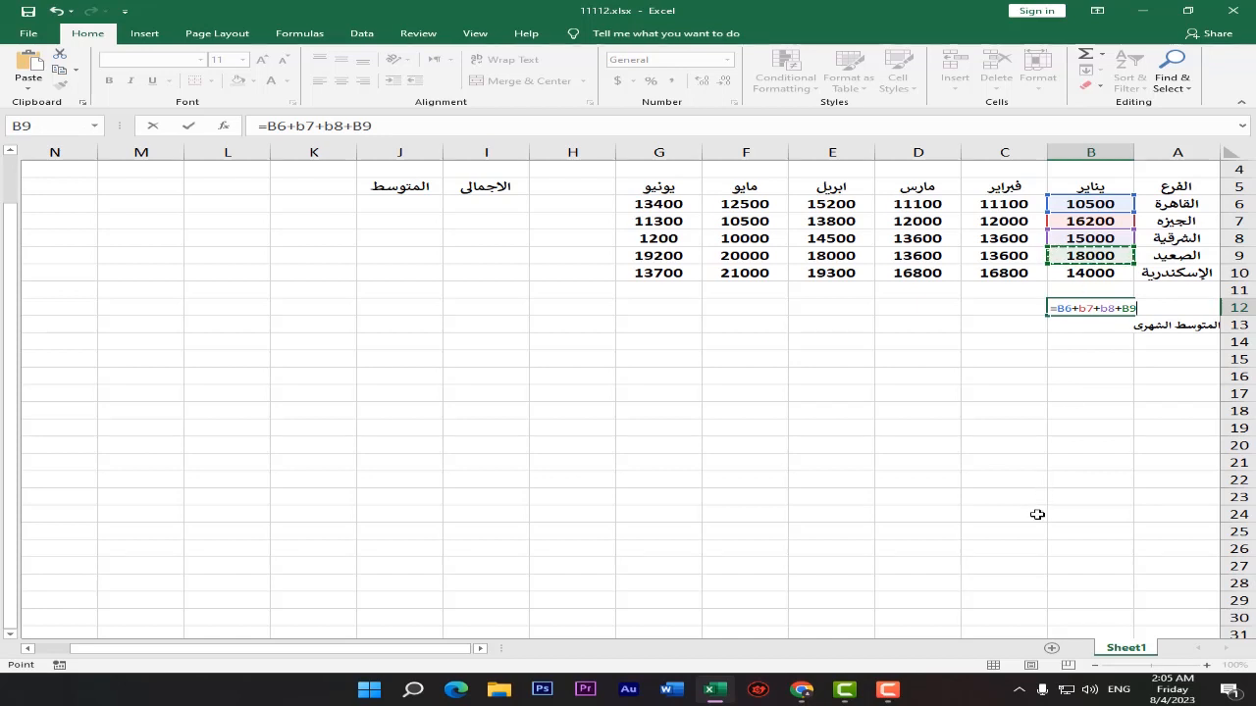
text(+)
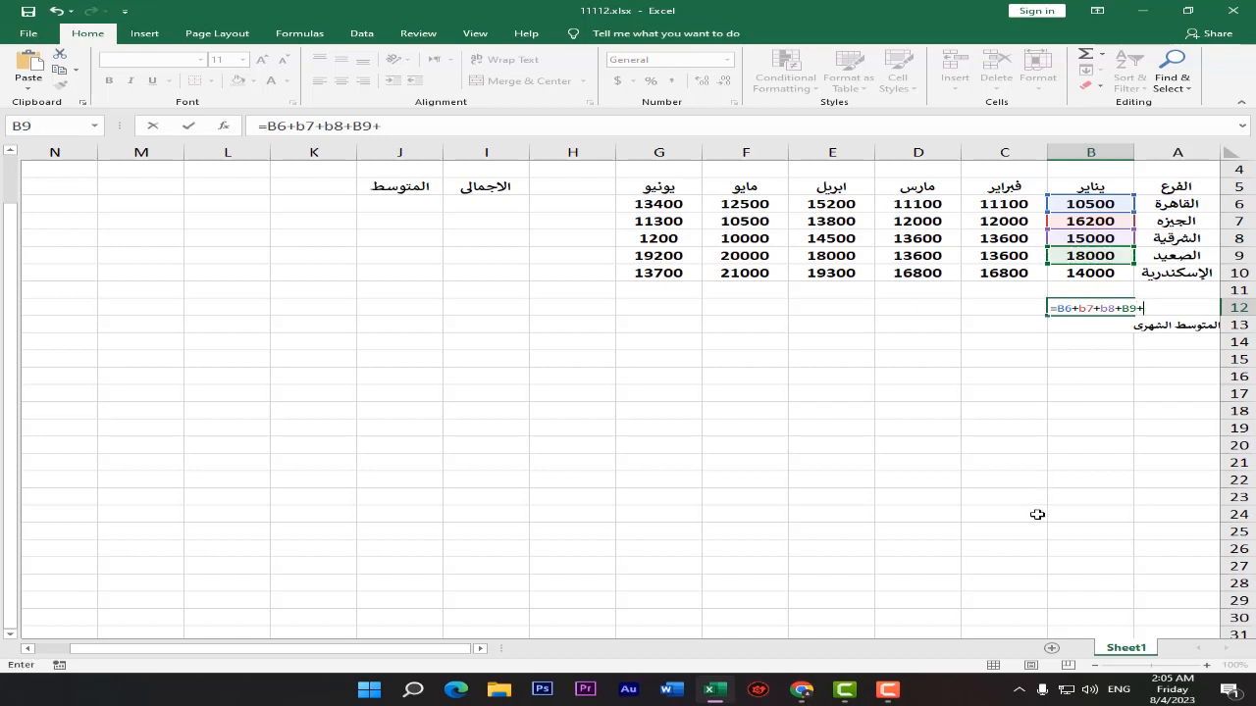
click(1075, 272)
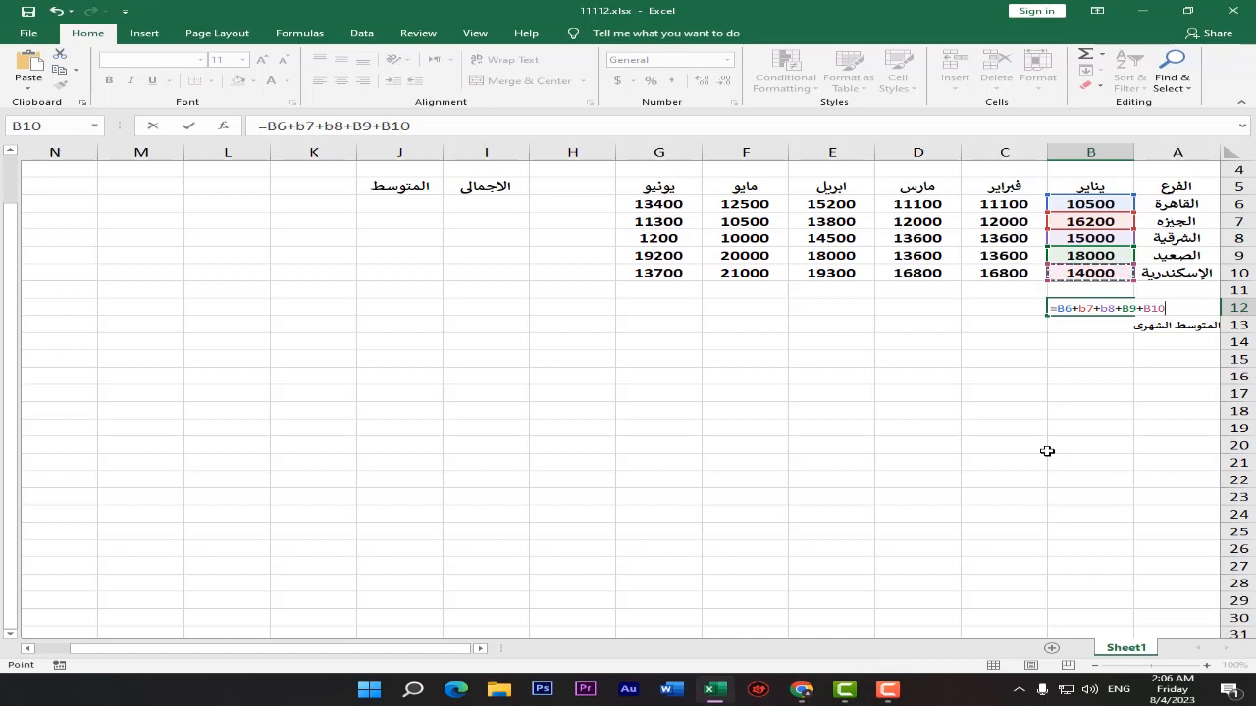
key(Return)
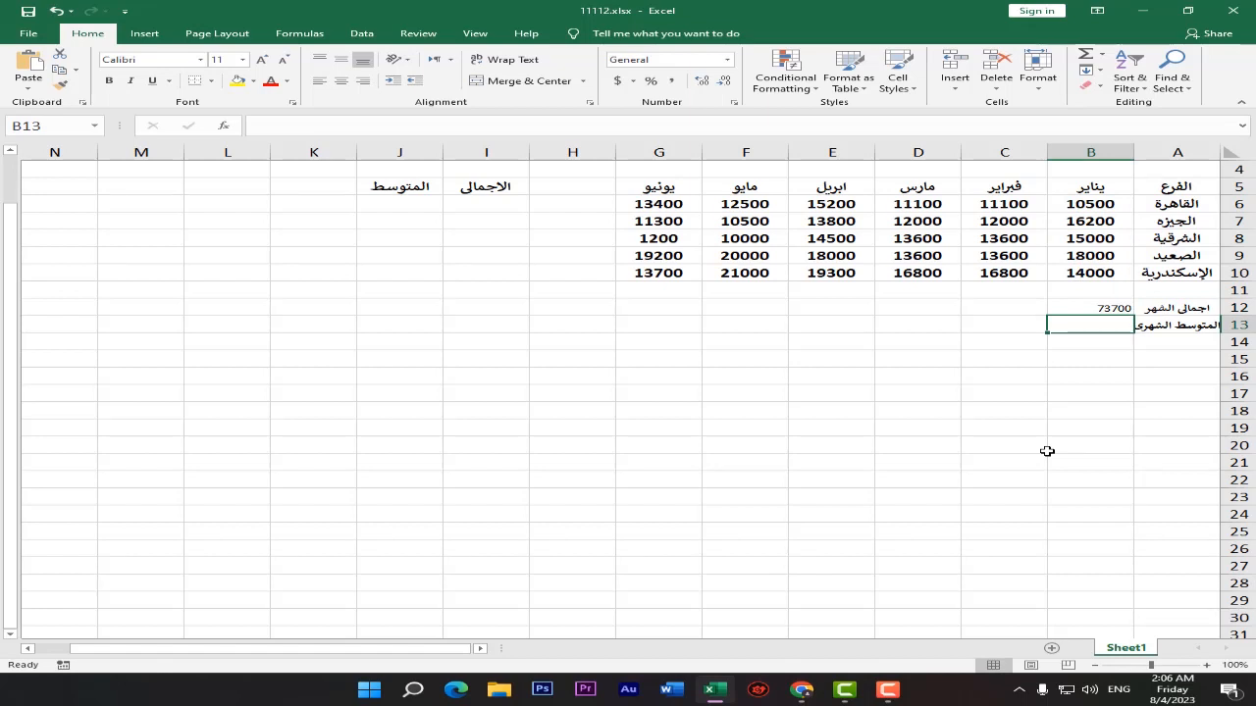
Examine the addition formula in B12 and check its result against the sum of the January values in B6:B10
double_click(1110, 309)
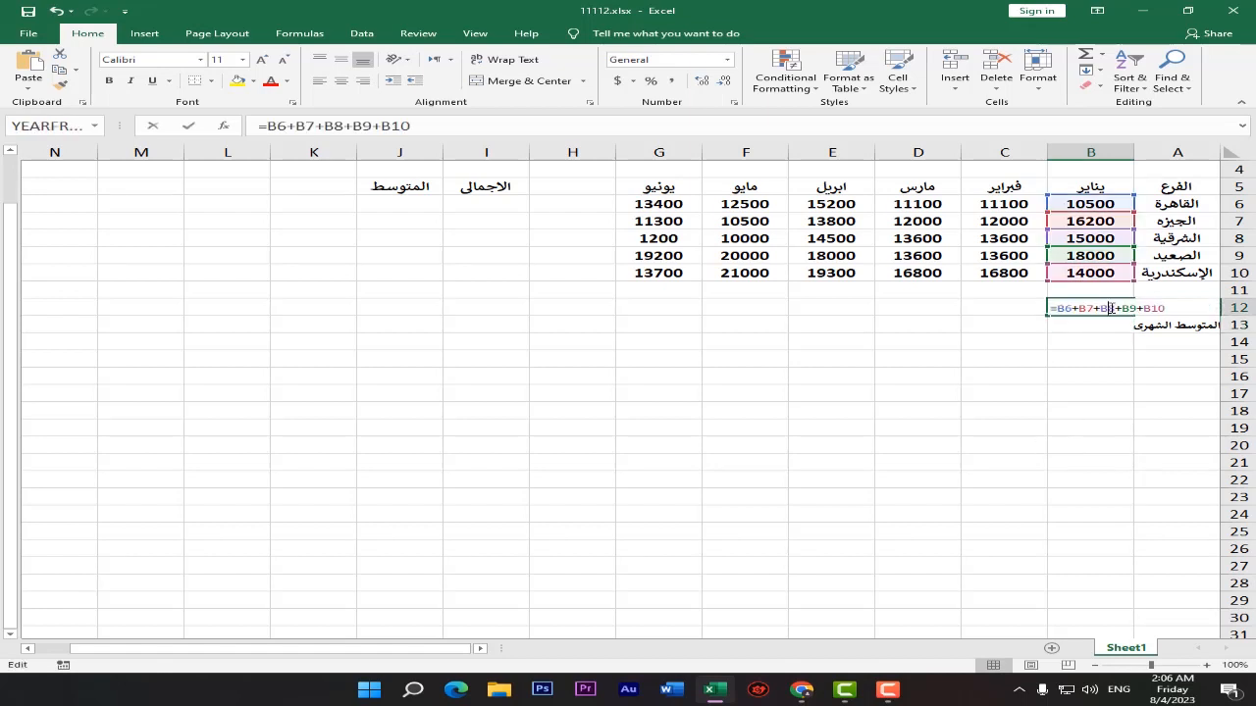
key(Escape)
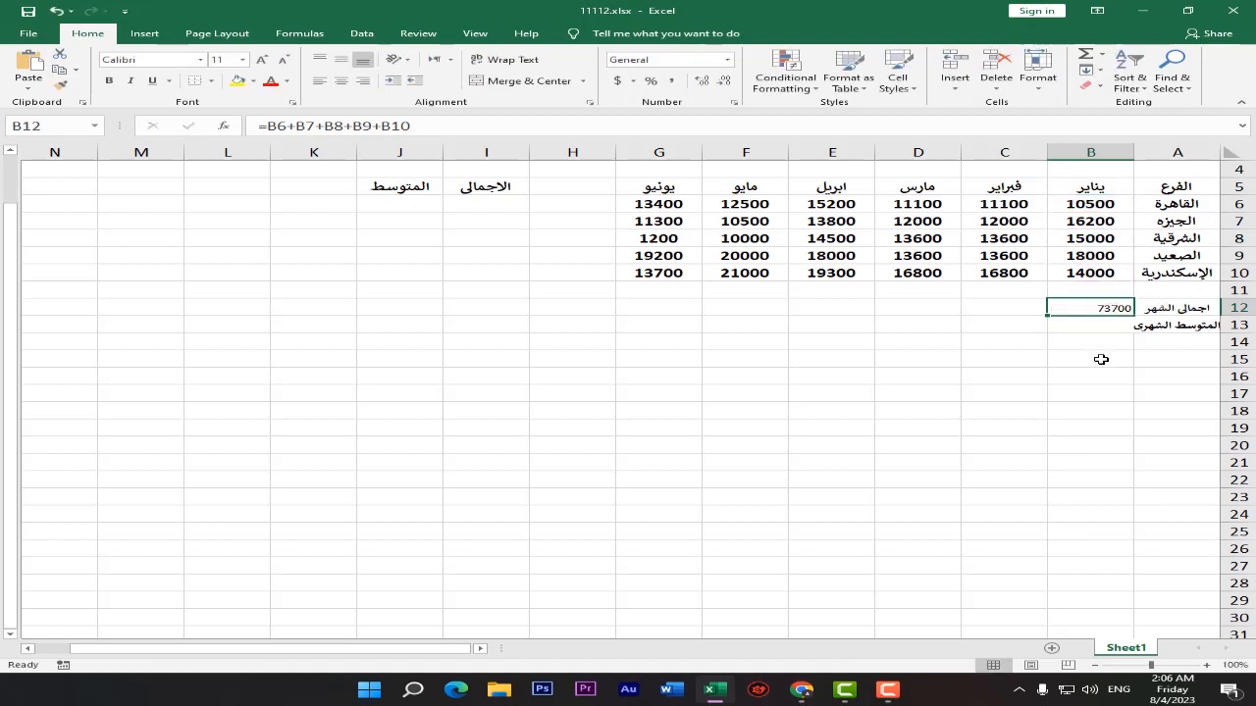
double_click(1084, 305)
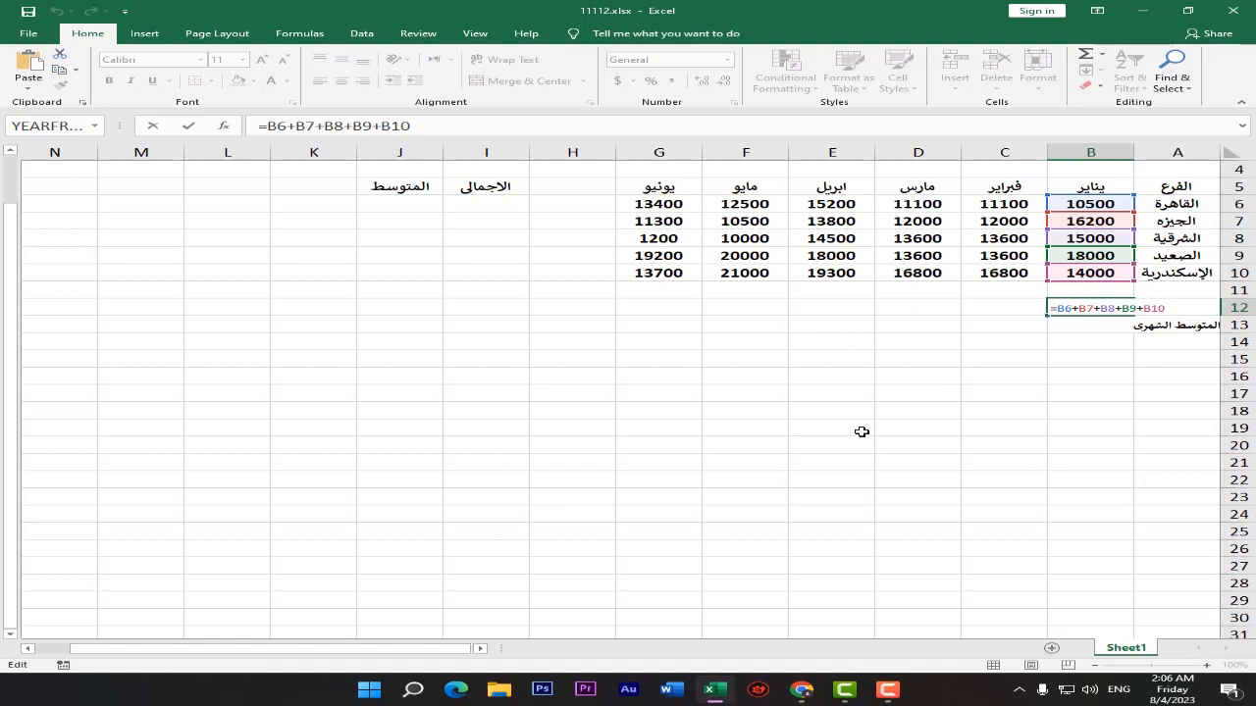
key(Return)
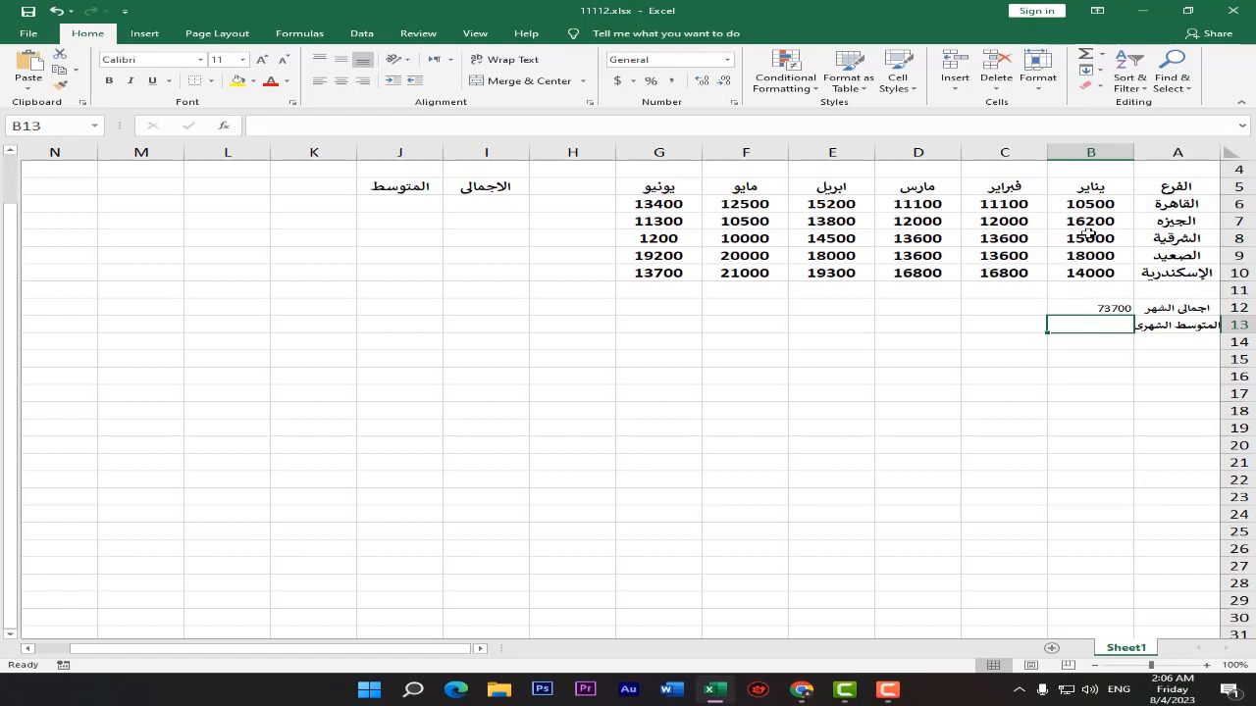
click(1089, 309)
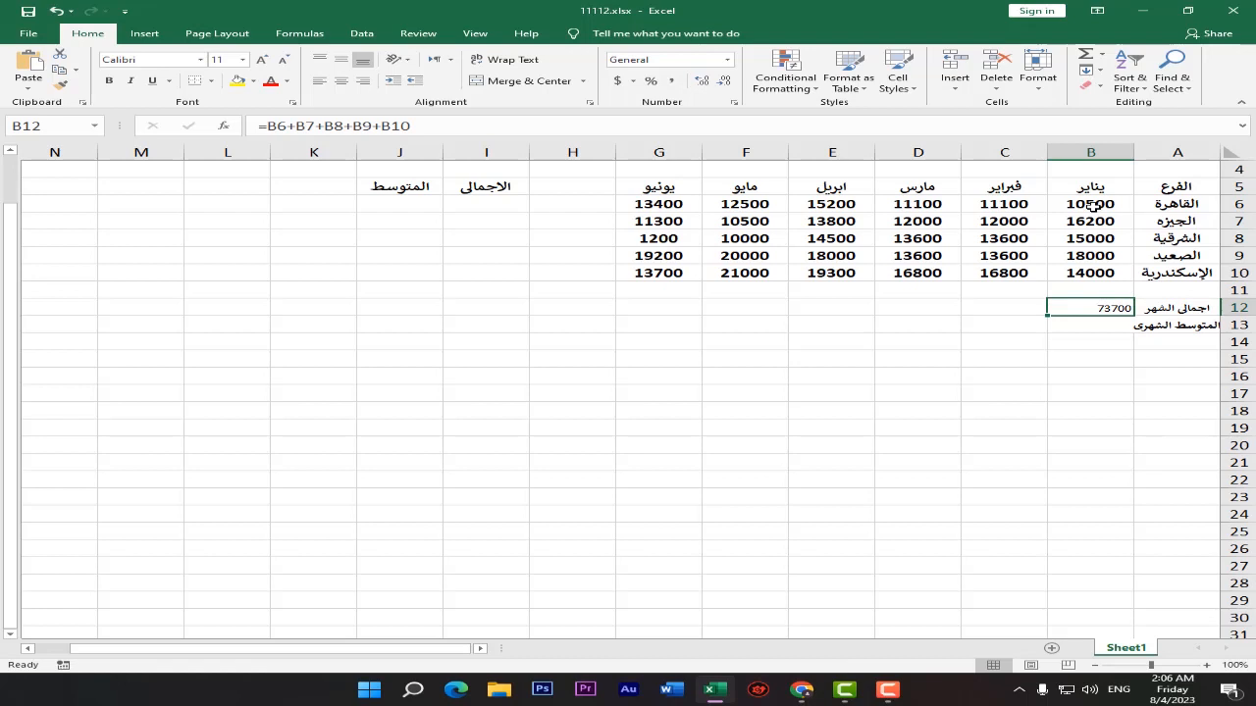
click(1088, 206)
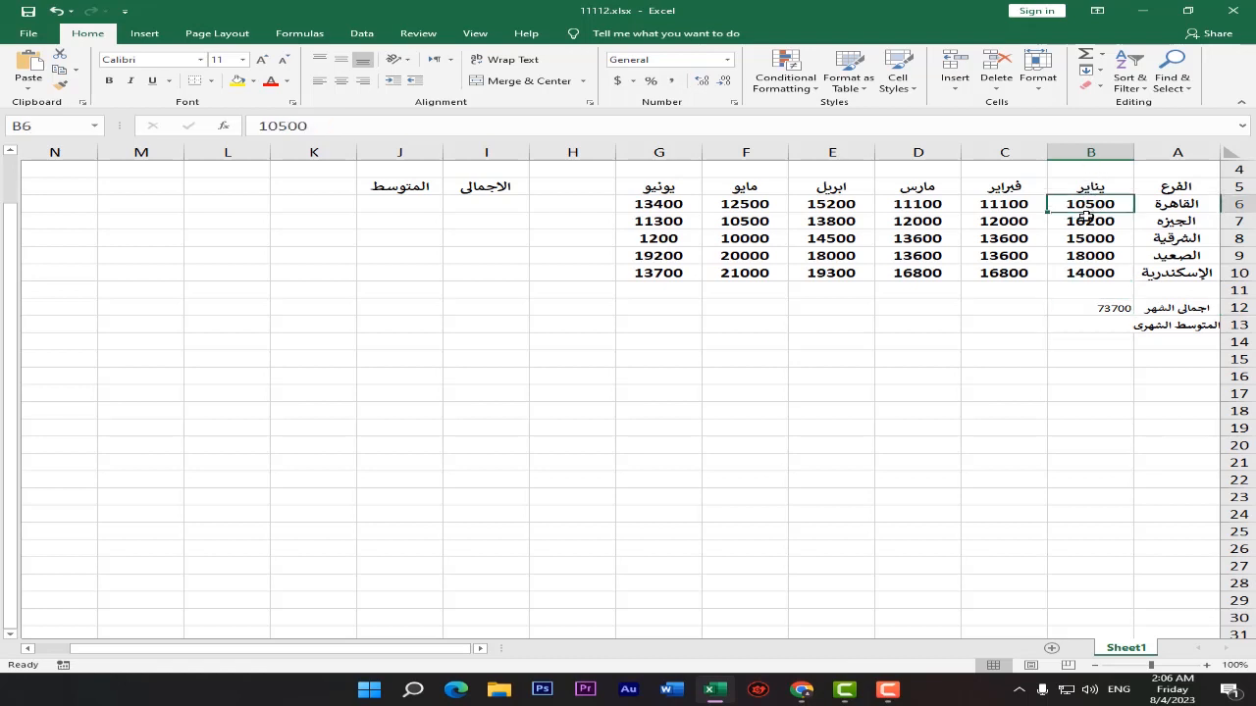
drag(1087, 217, 1089, 273)
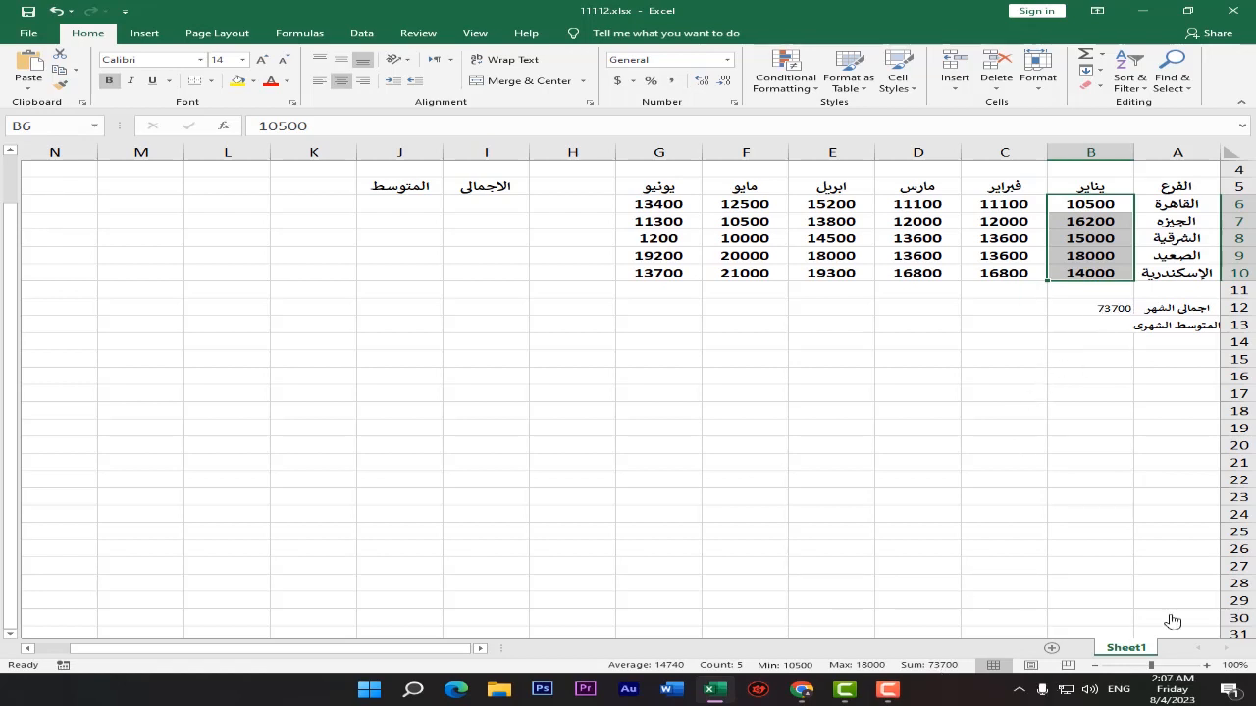
click(1118, 309)
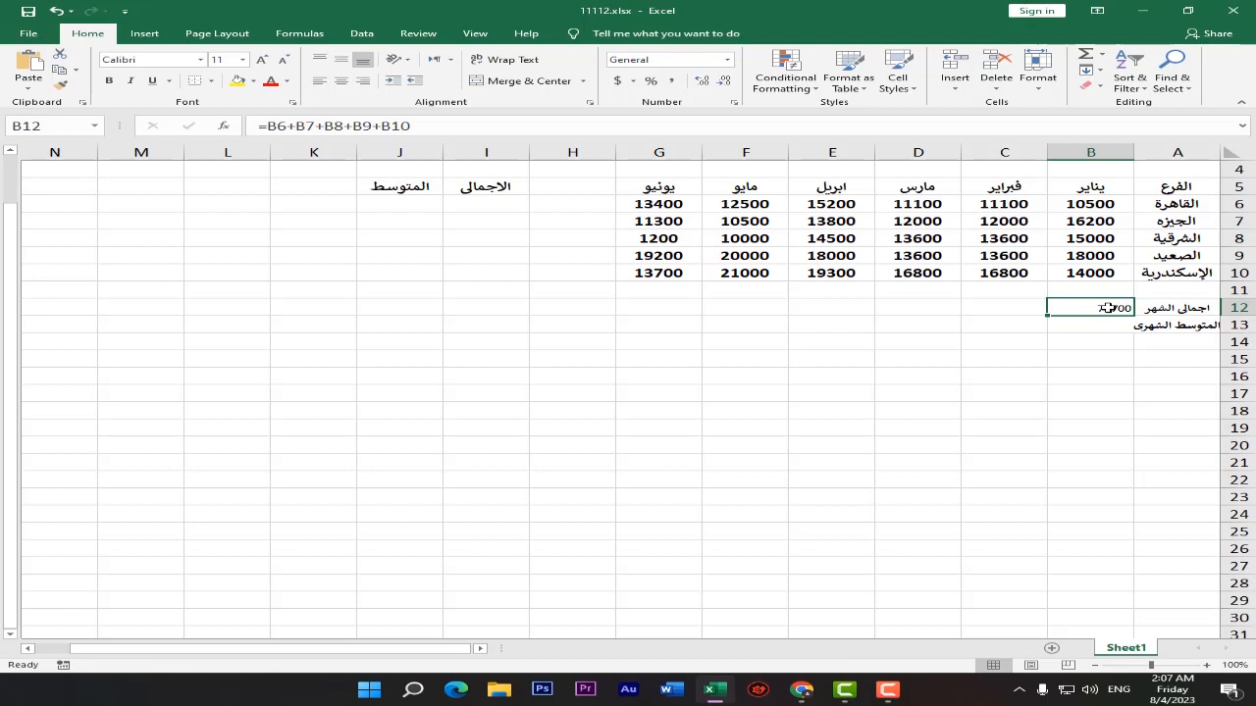
double_click(1091, 309)
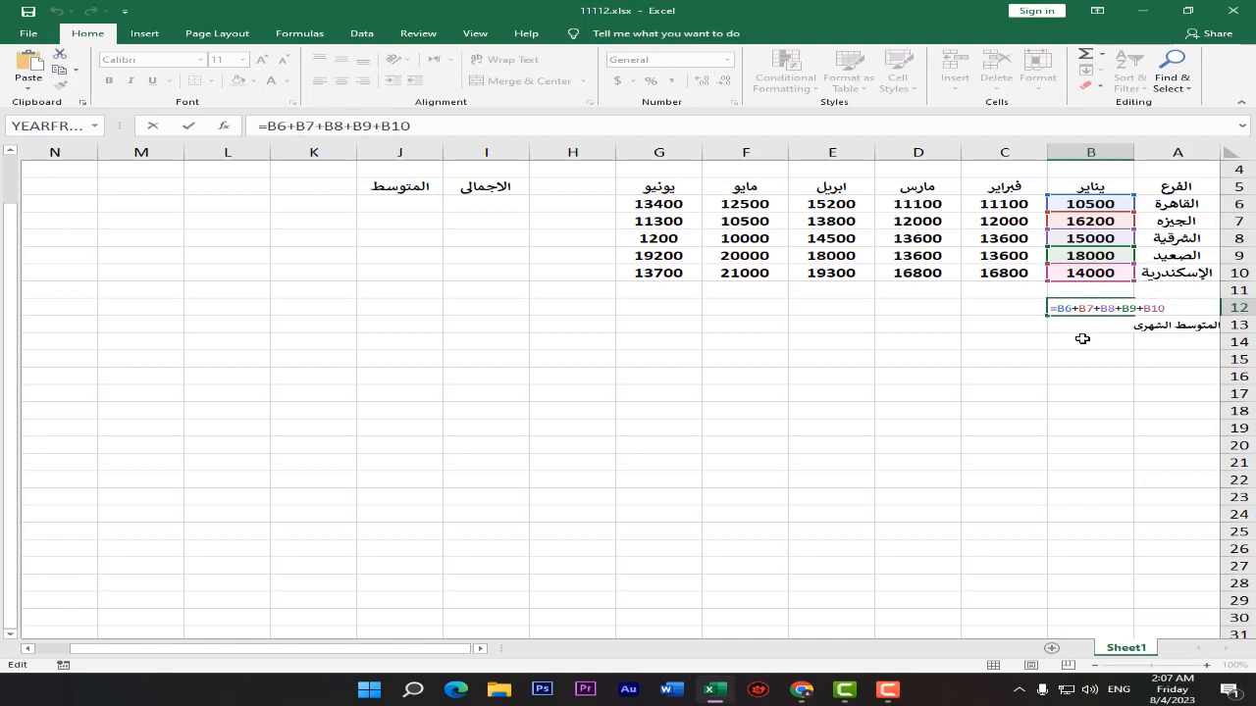
click(189, 128)
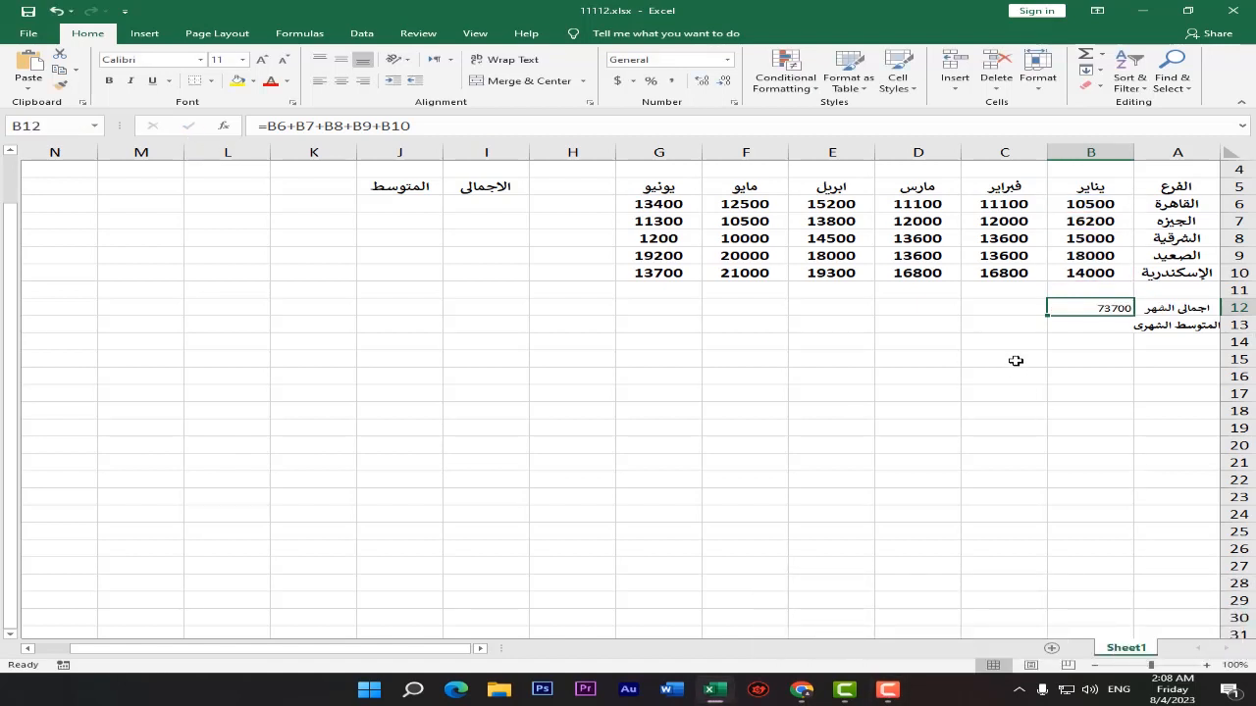
Enter the February total in C12 with =SUM(C6:C10) and check it against the sum of the selected values
click(1002, 310)
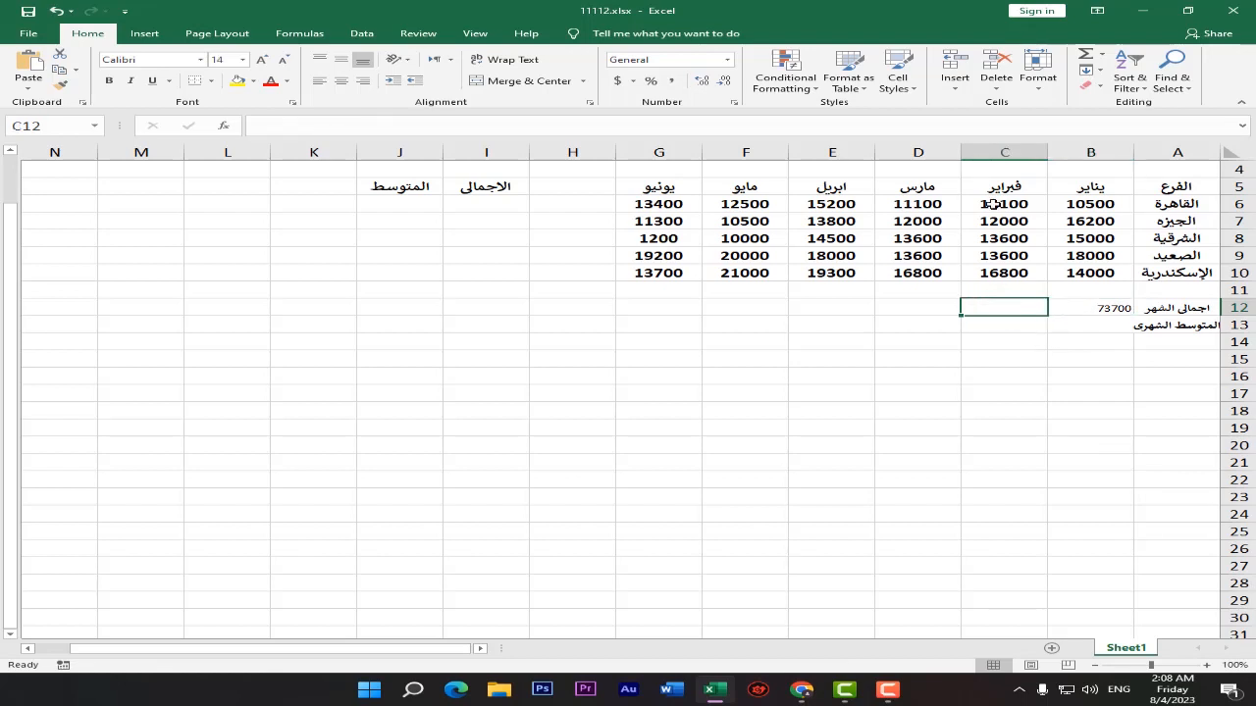
text(s)
key(BackSpace)
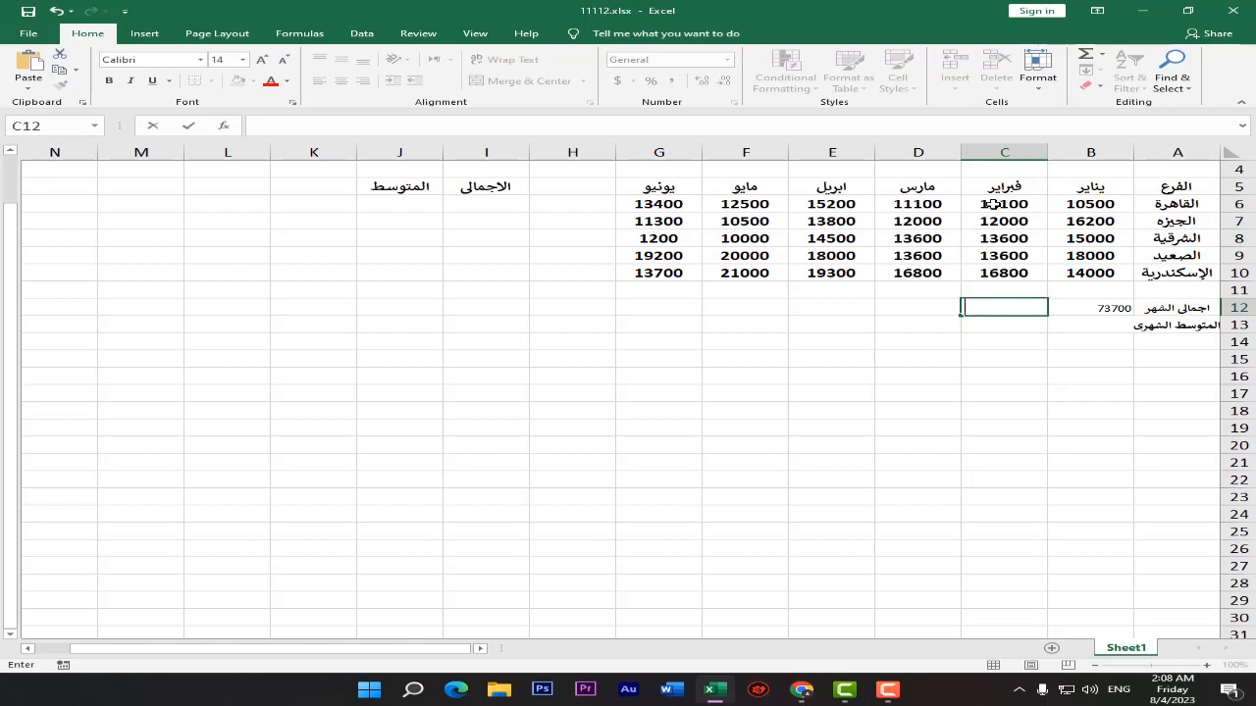
text(=)
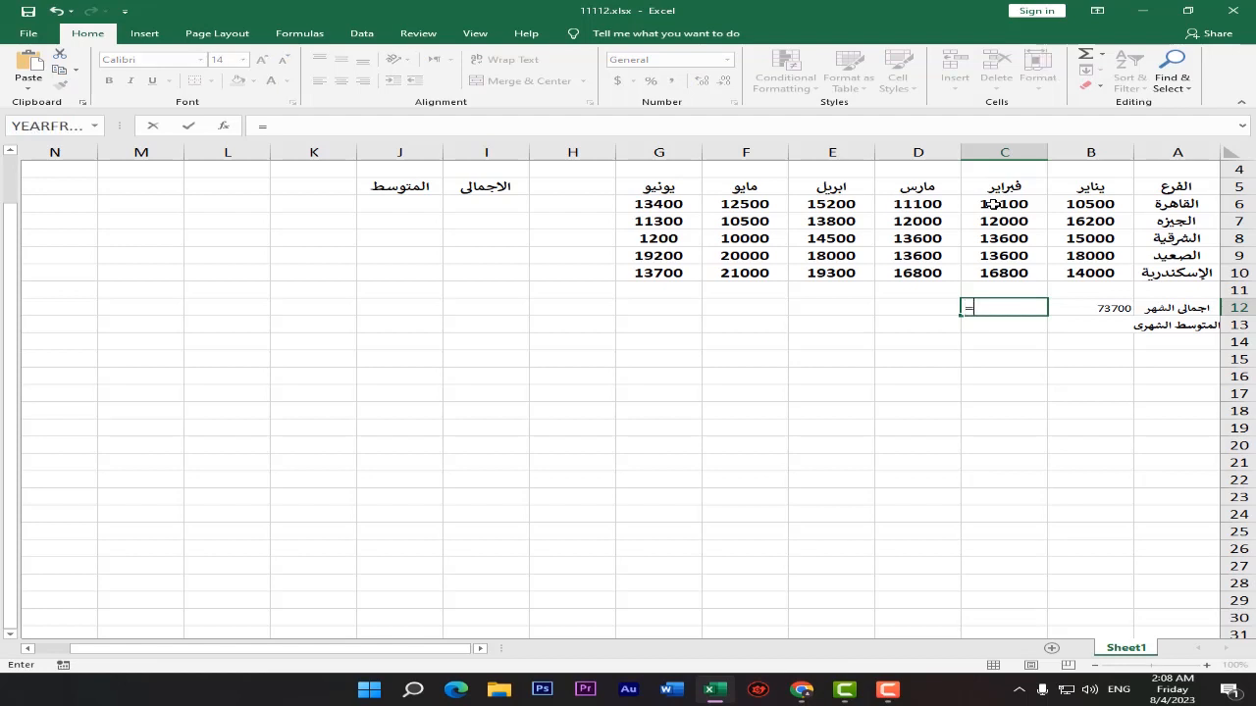
text(sum)
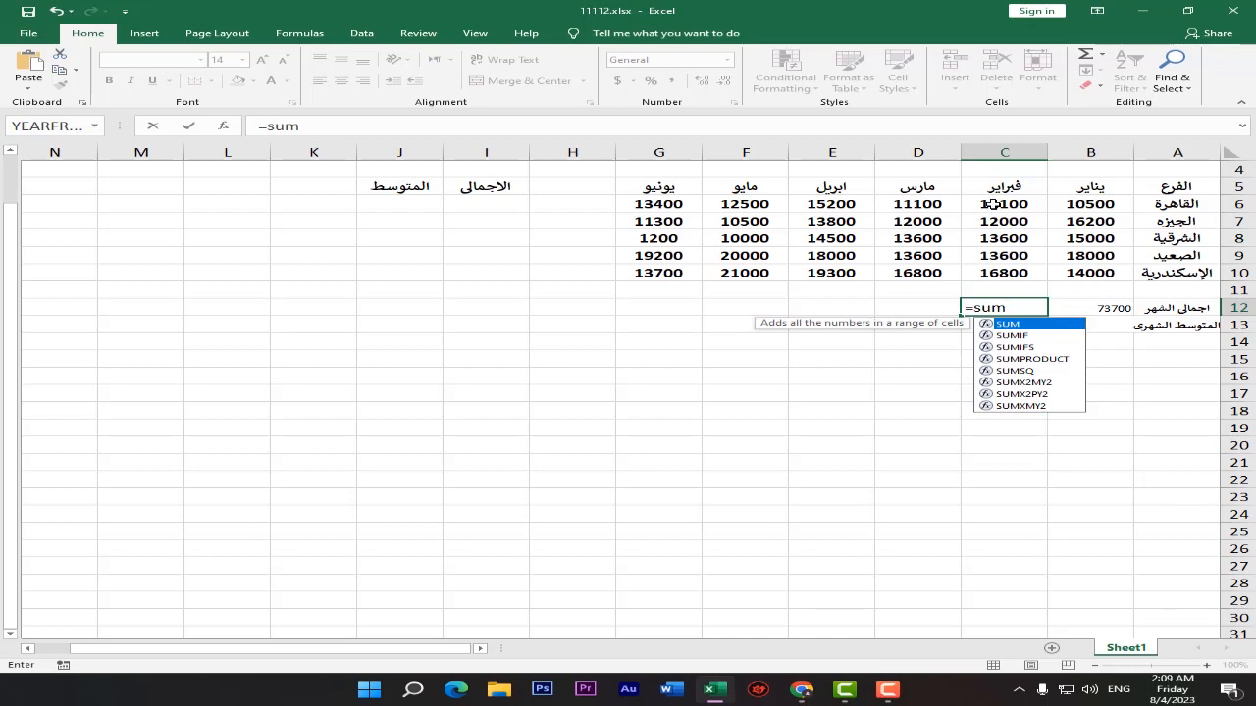
text(()
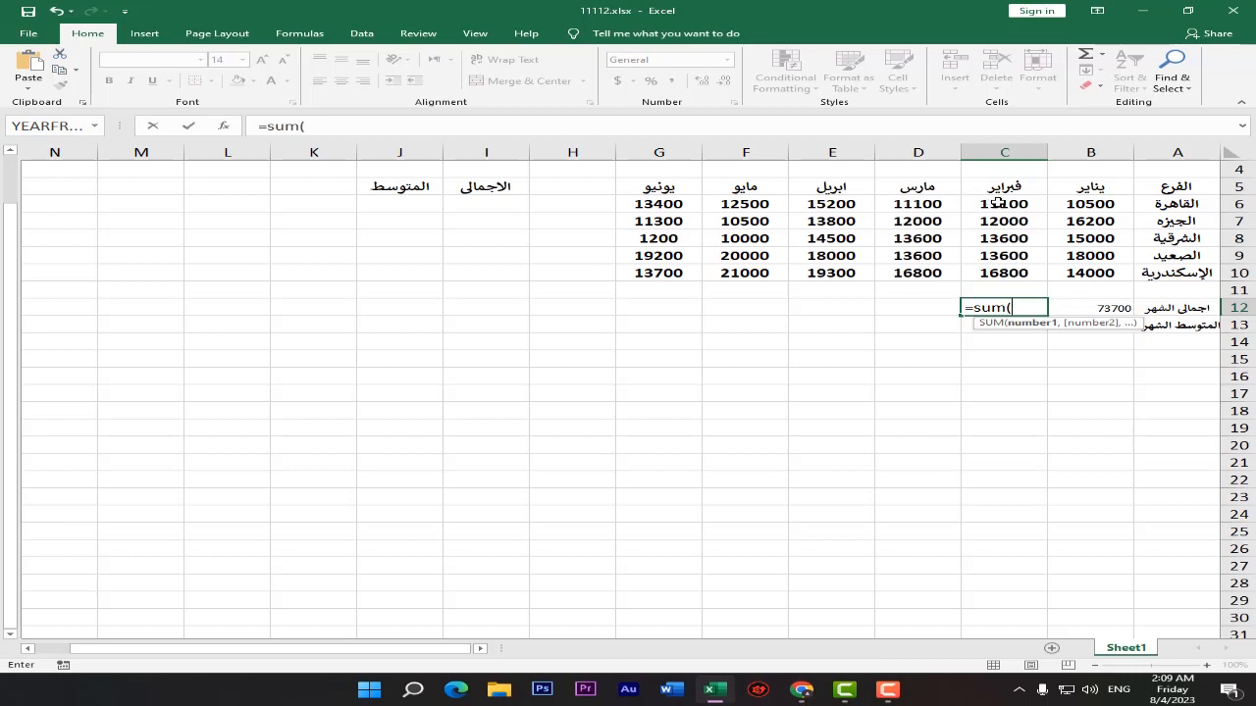
drag(1001, 203, 1001, 273)
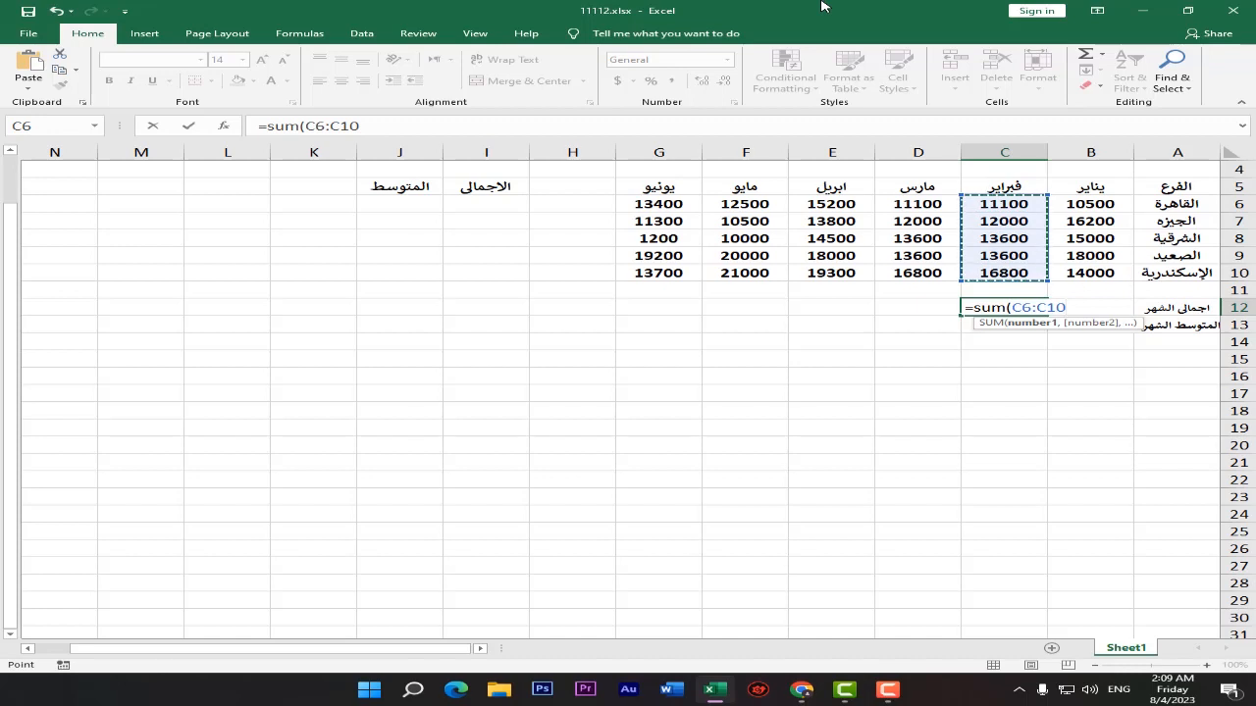
text())
key(Return)
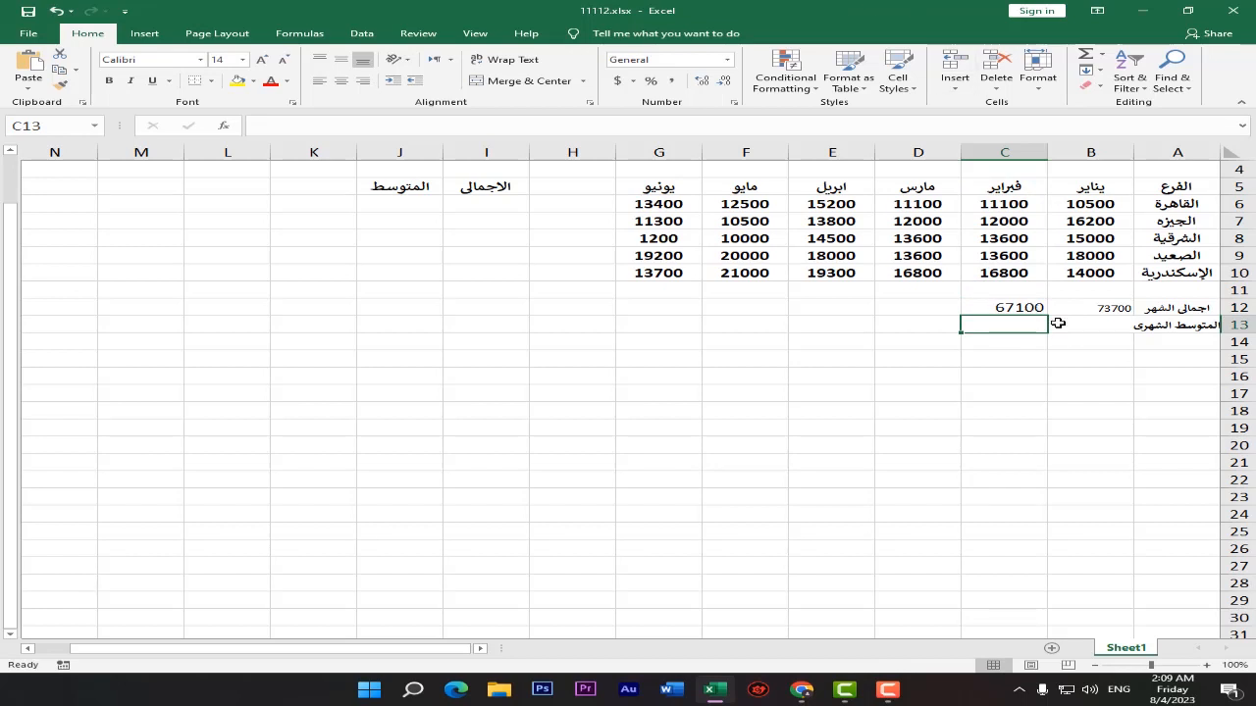
drag(1005, 206, 1001, 265)
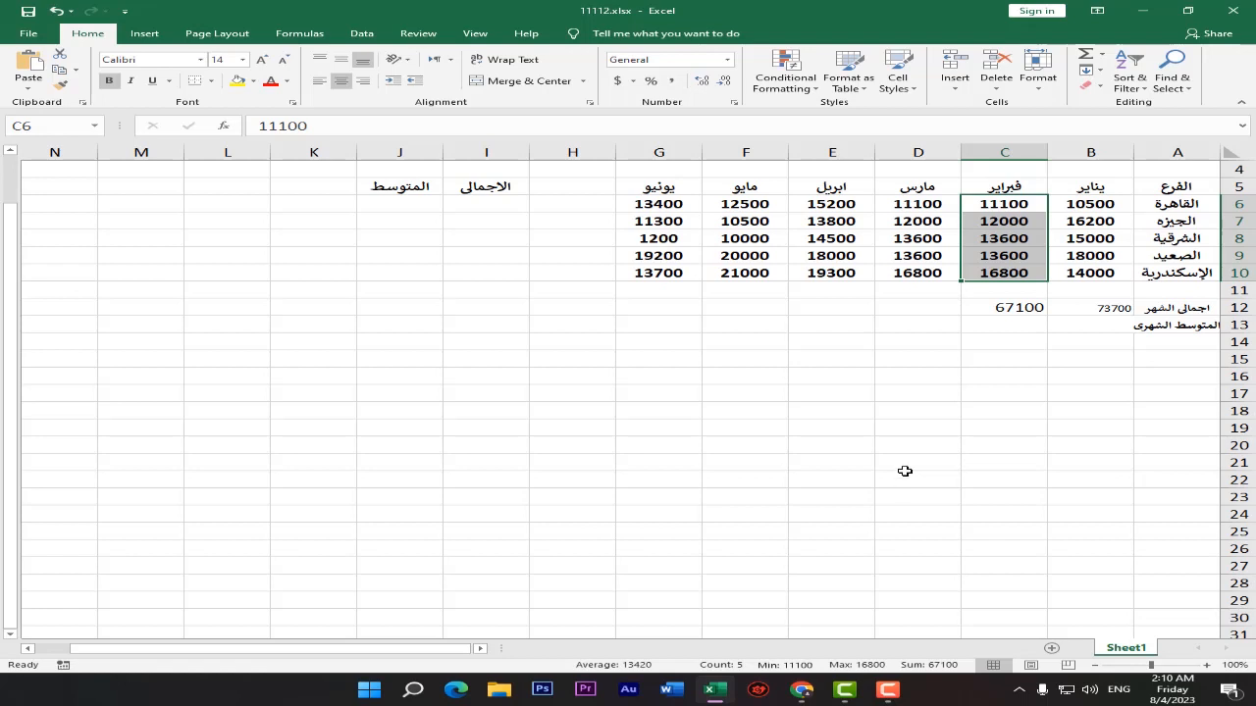
Total the March column in D12 with AutoSum over D6:D11 and check it against the sum of D6:D10
click(913, 308)
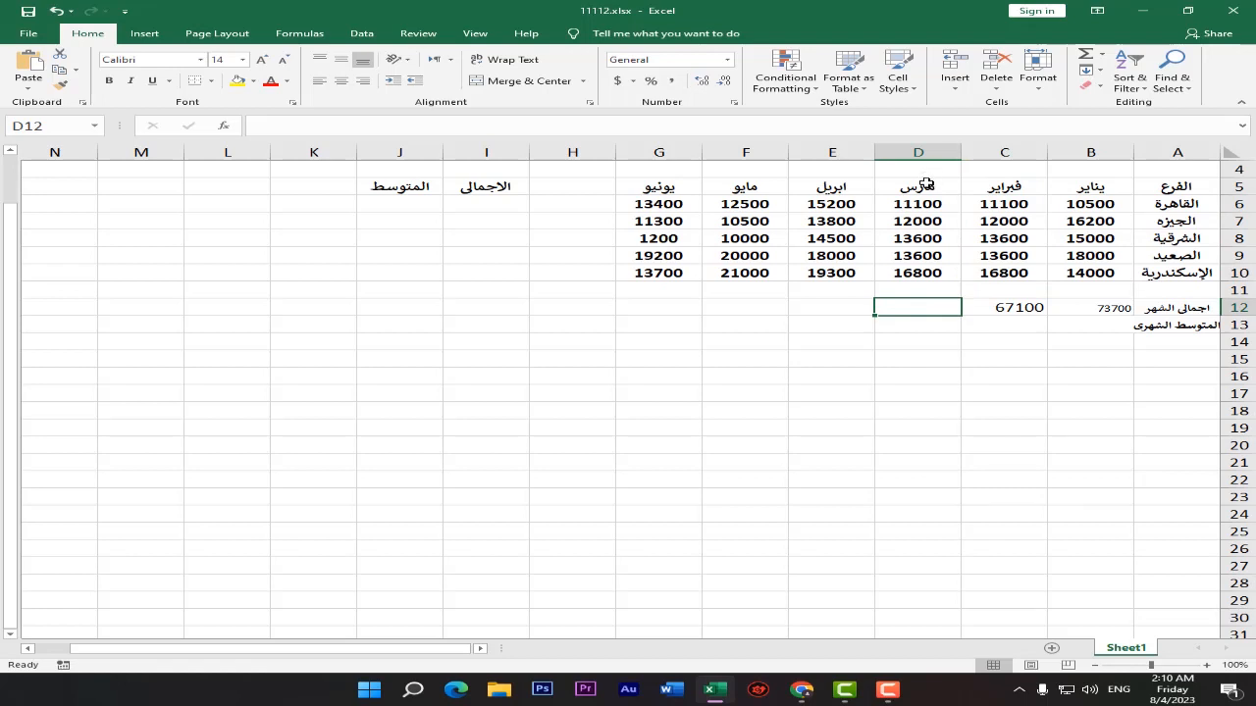
key(alt+equal)
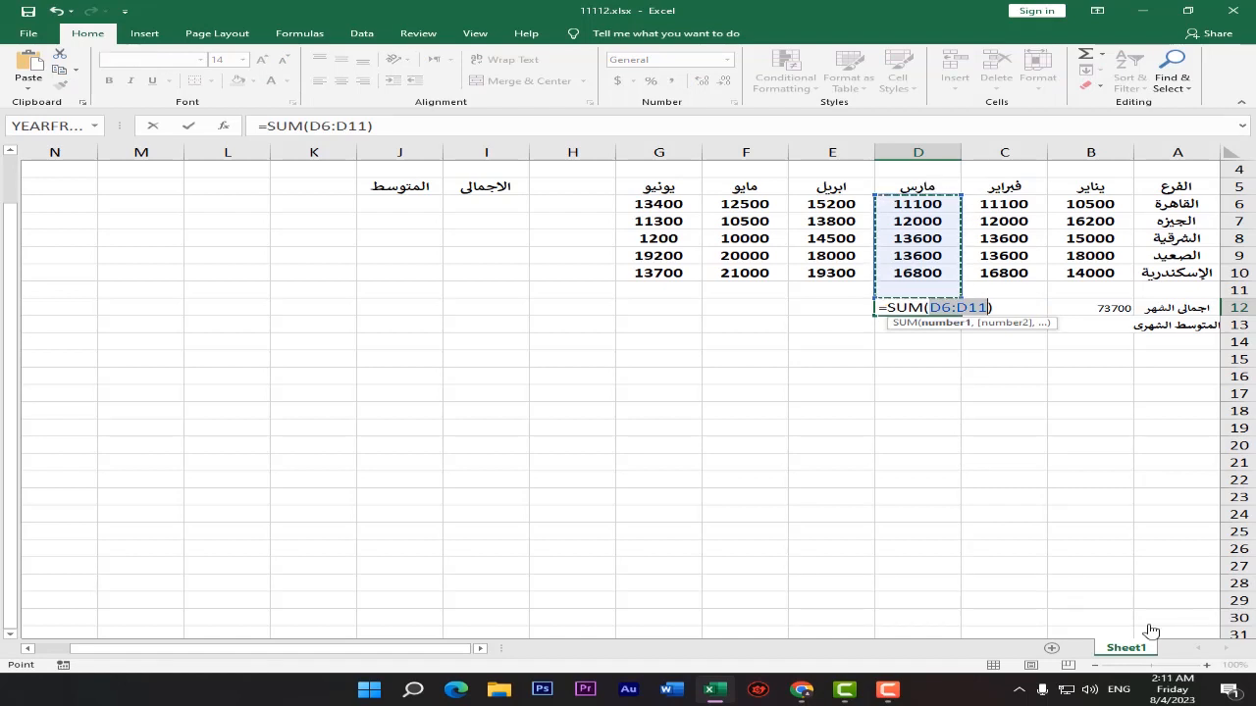
key(Return)
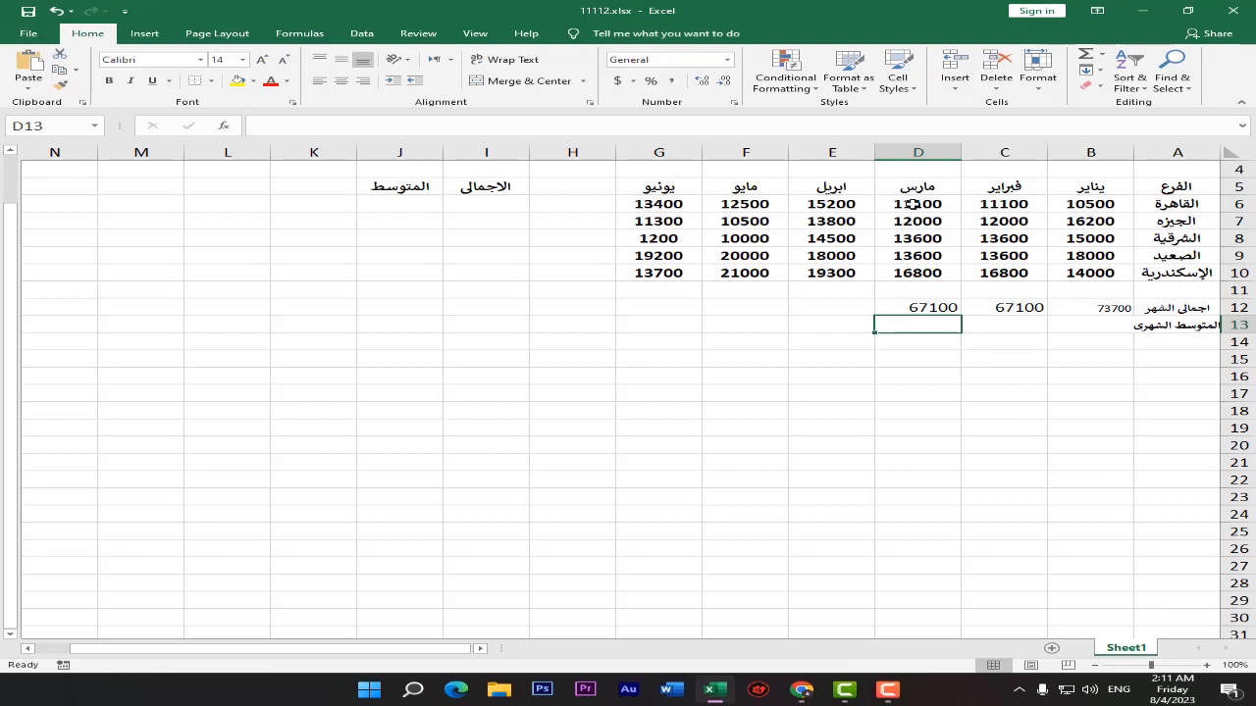
drag(911, 204, 918, 278)
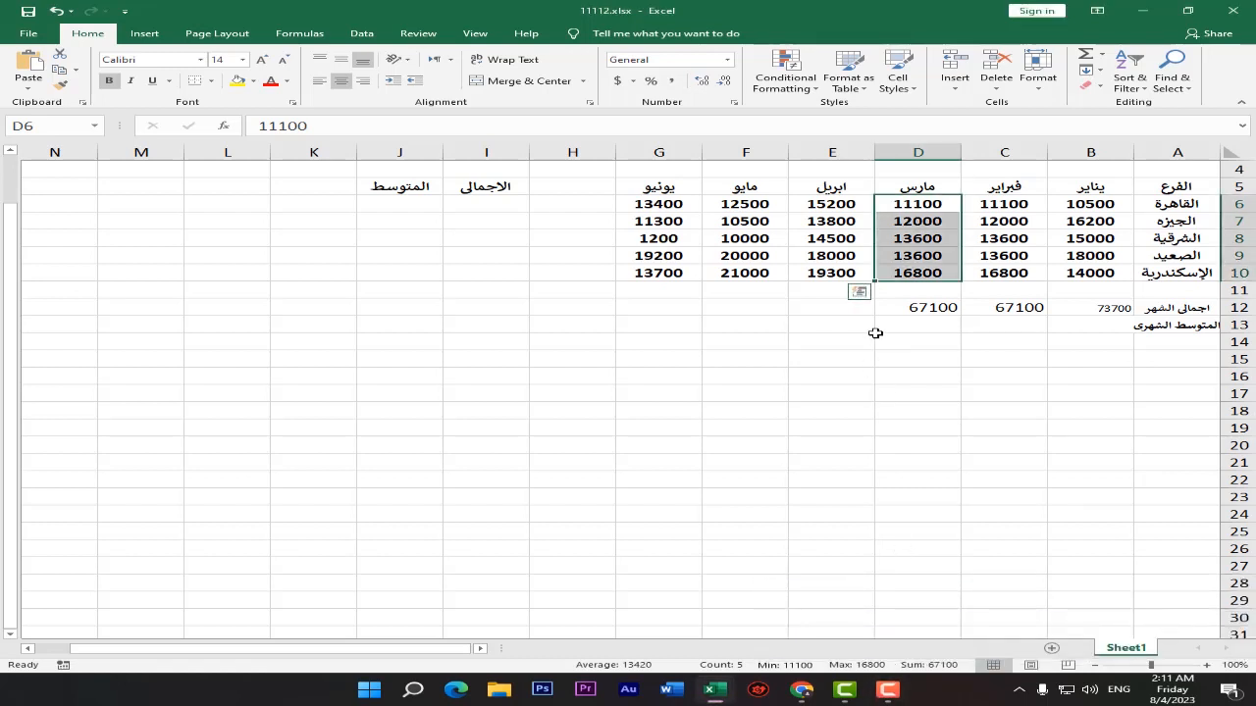
Change the March value in D10 to 15800 and check the D12 total against the sum of D6:D10
click(920, 274)
double_click(891, 274)
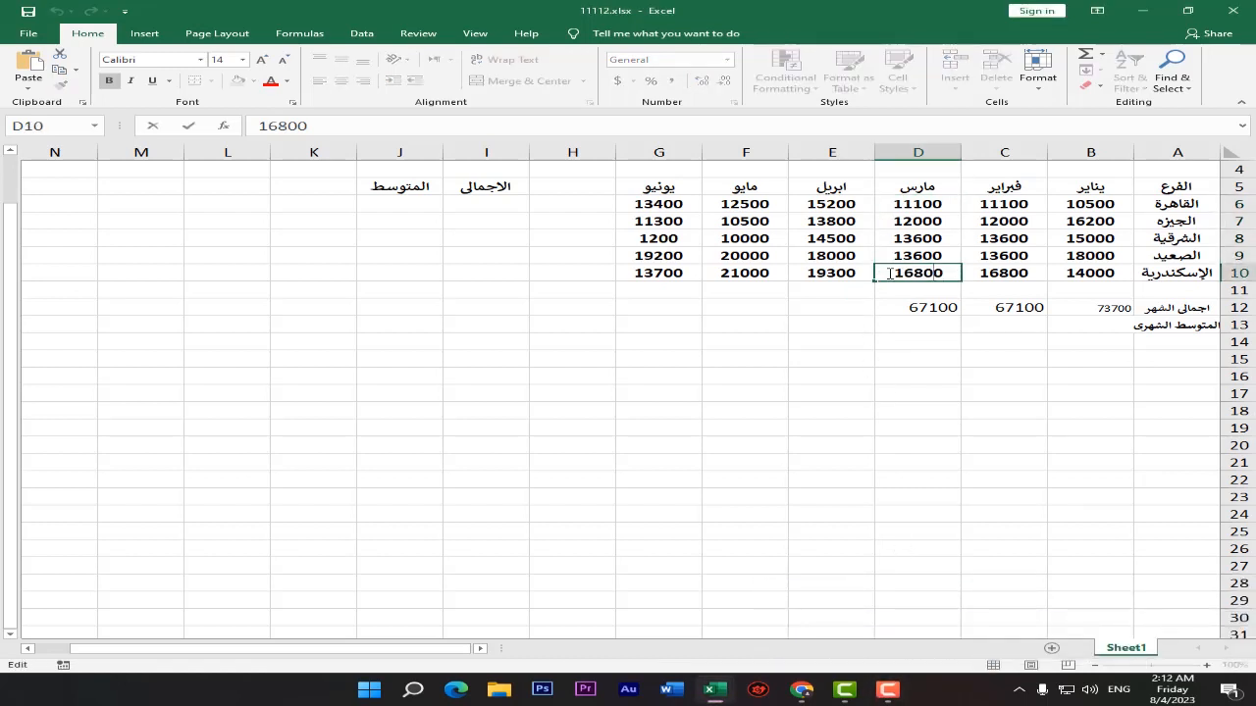
drag(912, 275, 905, 274)
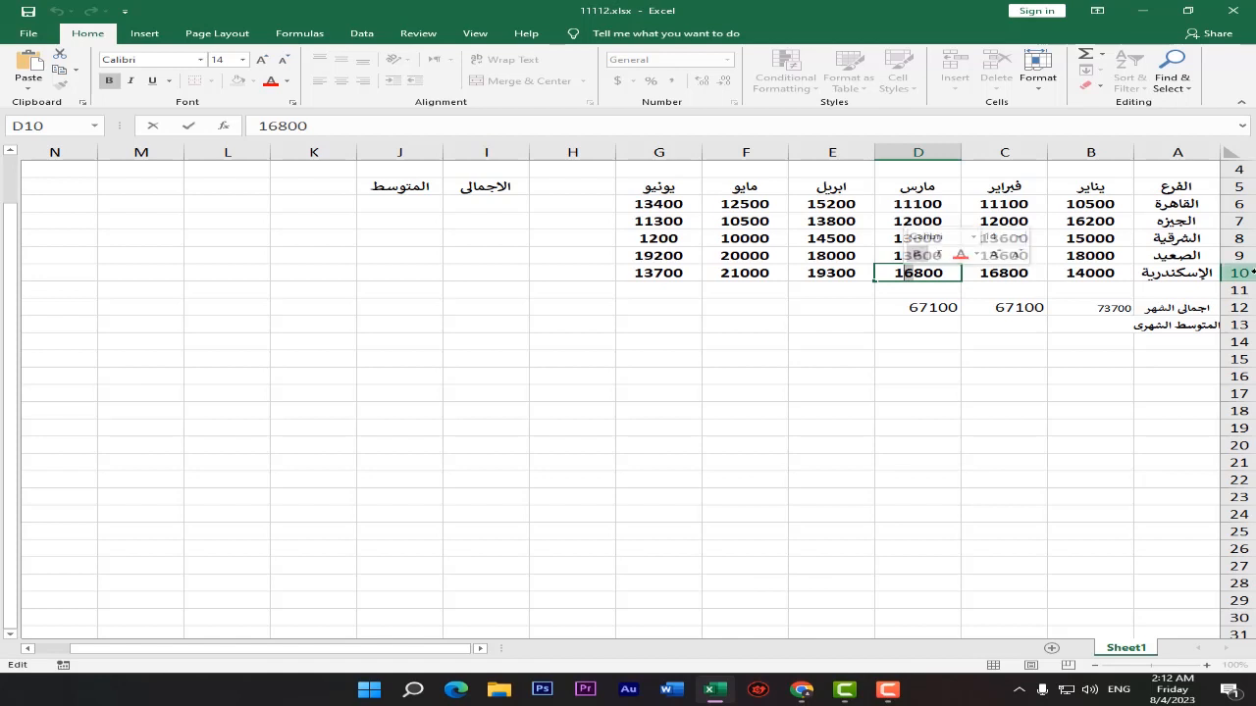
text(5)
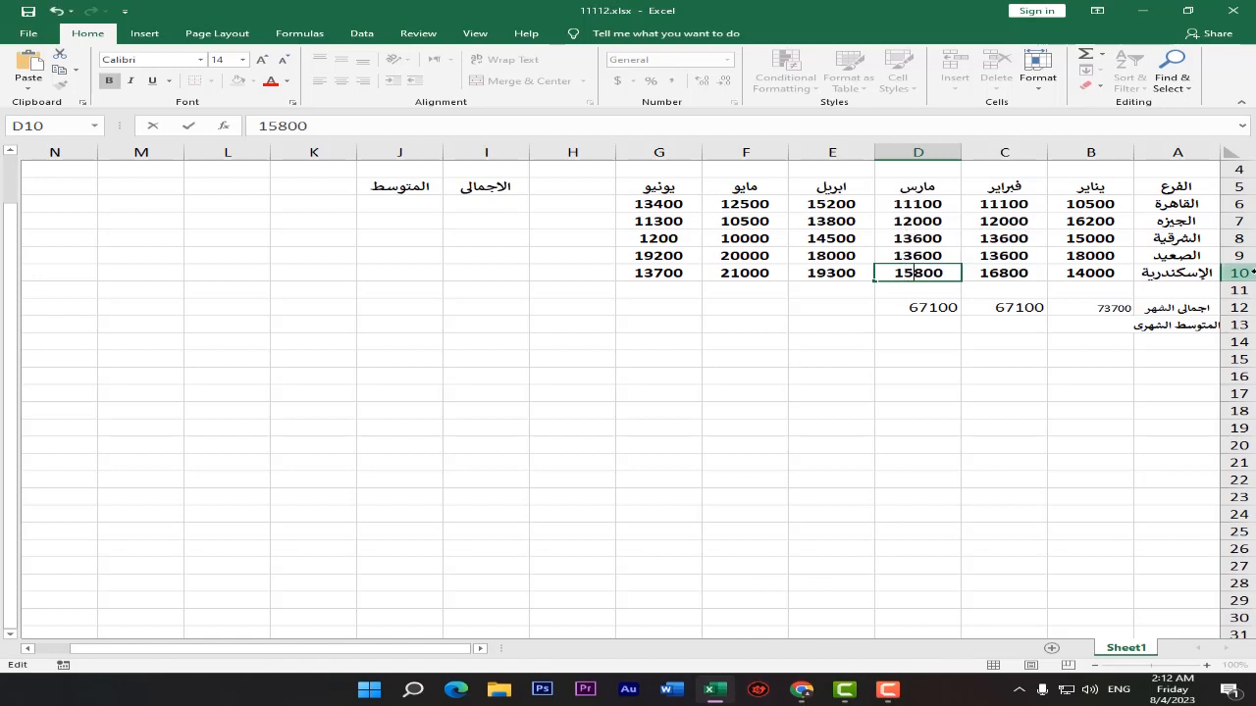
key(Return)
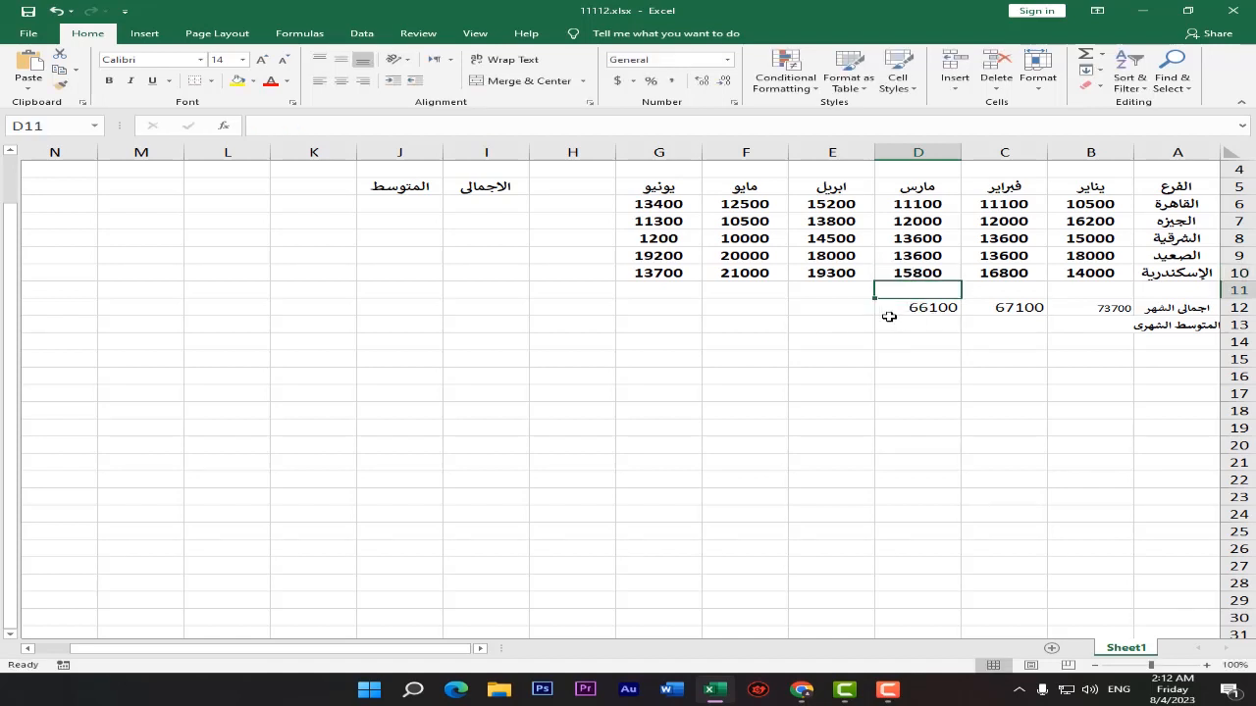
drag(911, 203, 911, 275)
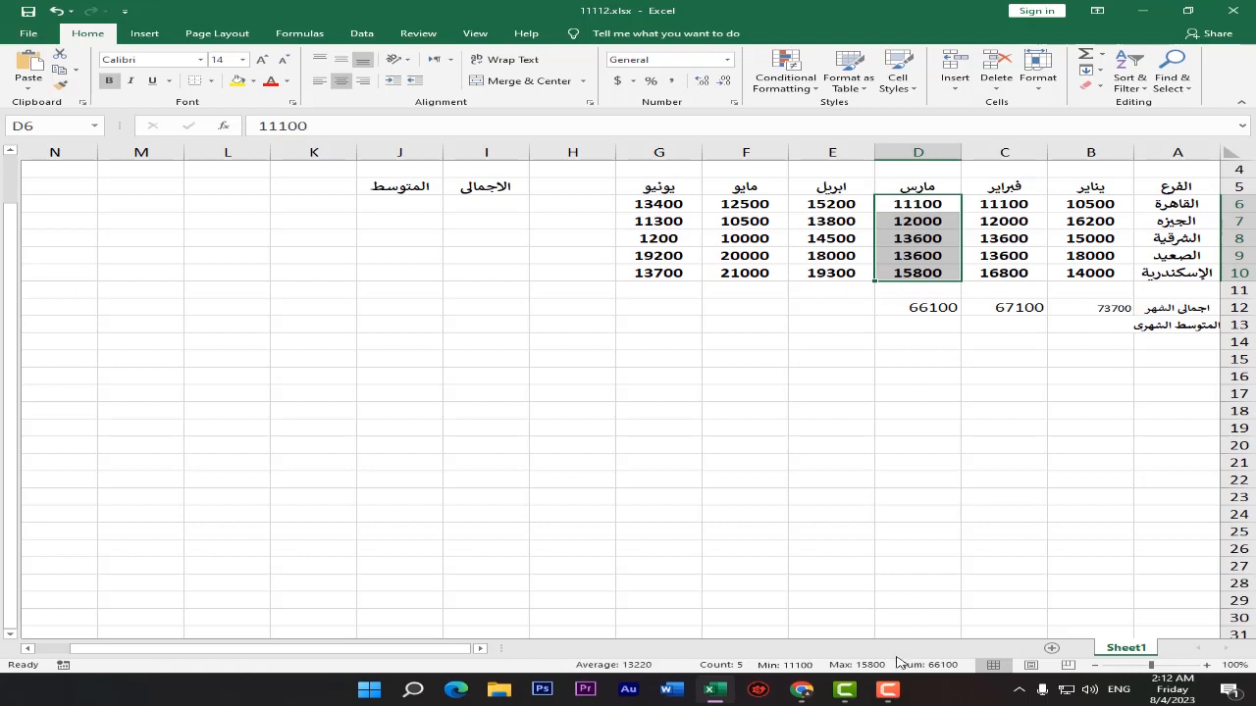
Clear the March and February totals in D12 and C12
click(1012, 257)
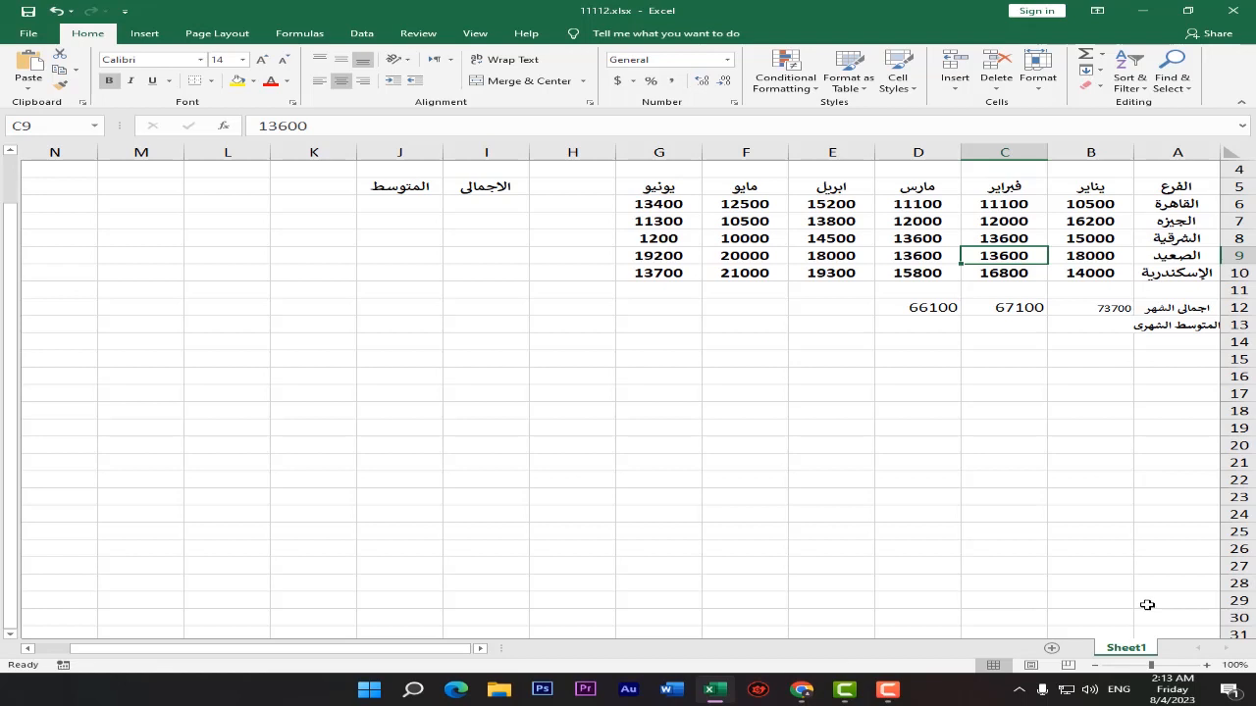
click(923, 308)
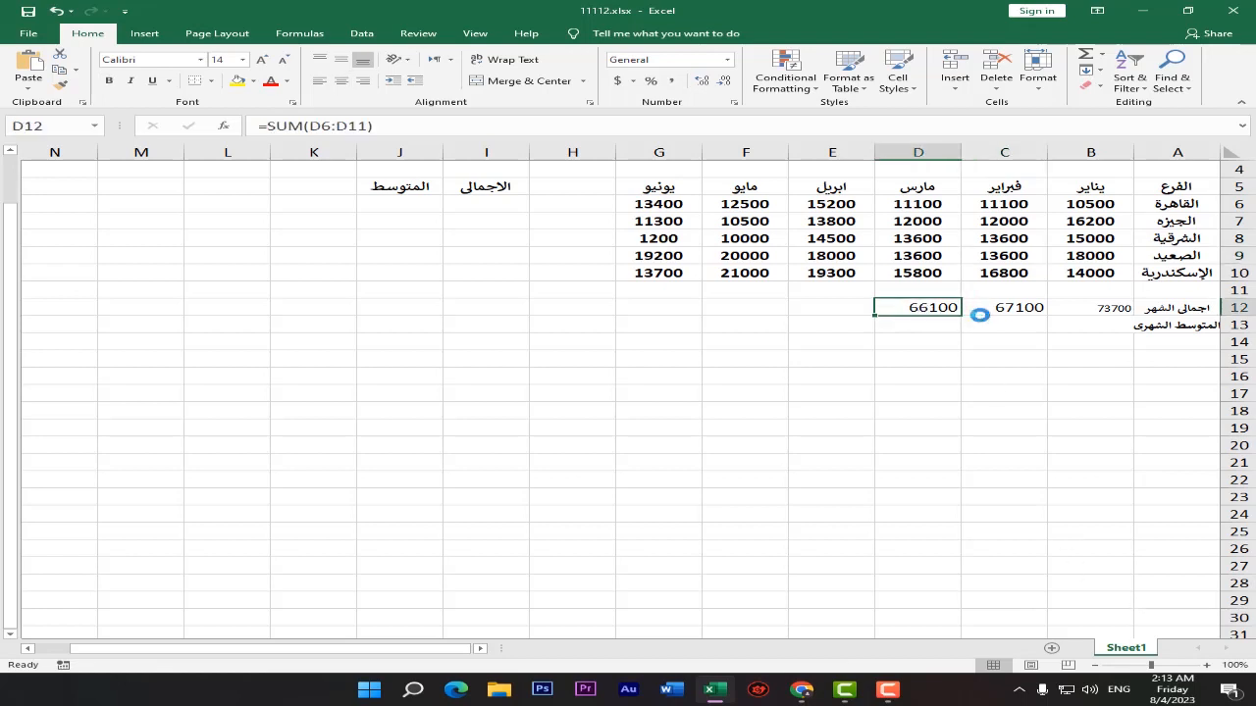
click(1004, 310)
key(Delete)
Copy the January addition formula in B12 and paste it into each of the cells C12 to G12
click(1106, 310)
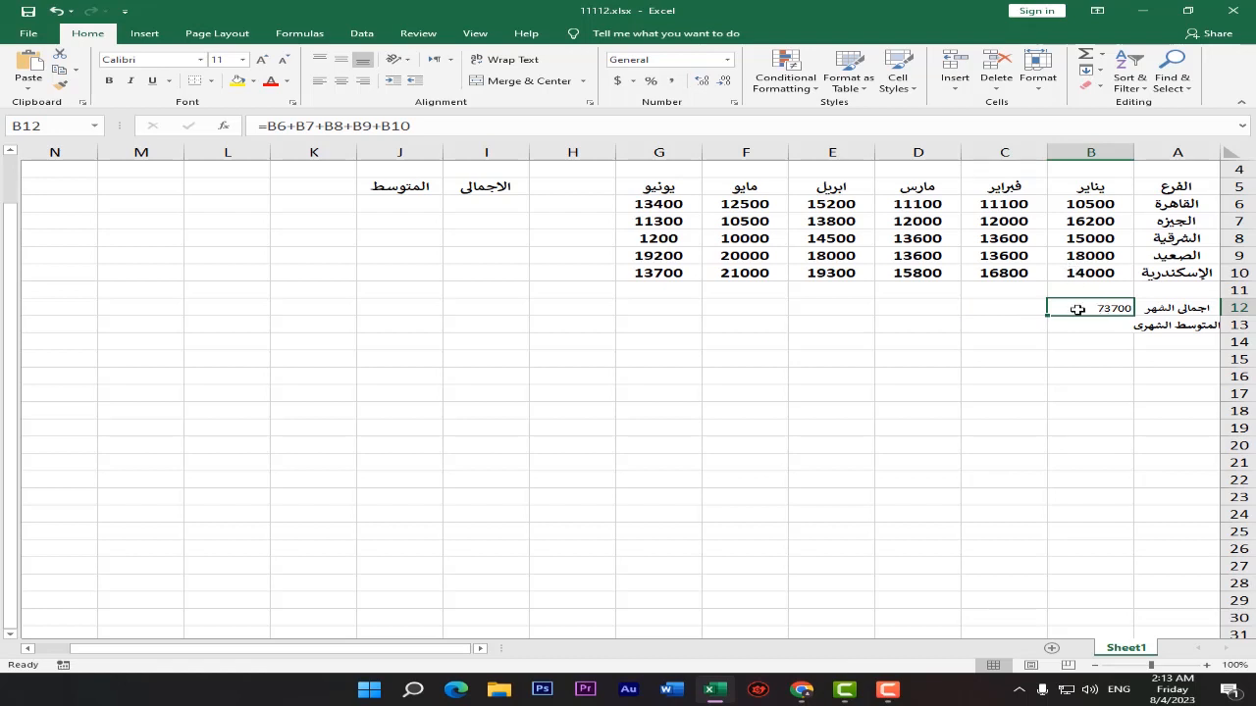
right_click(1077, 309)
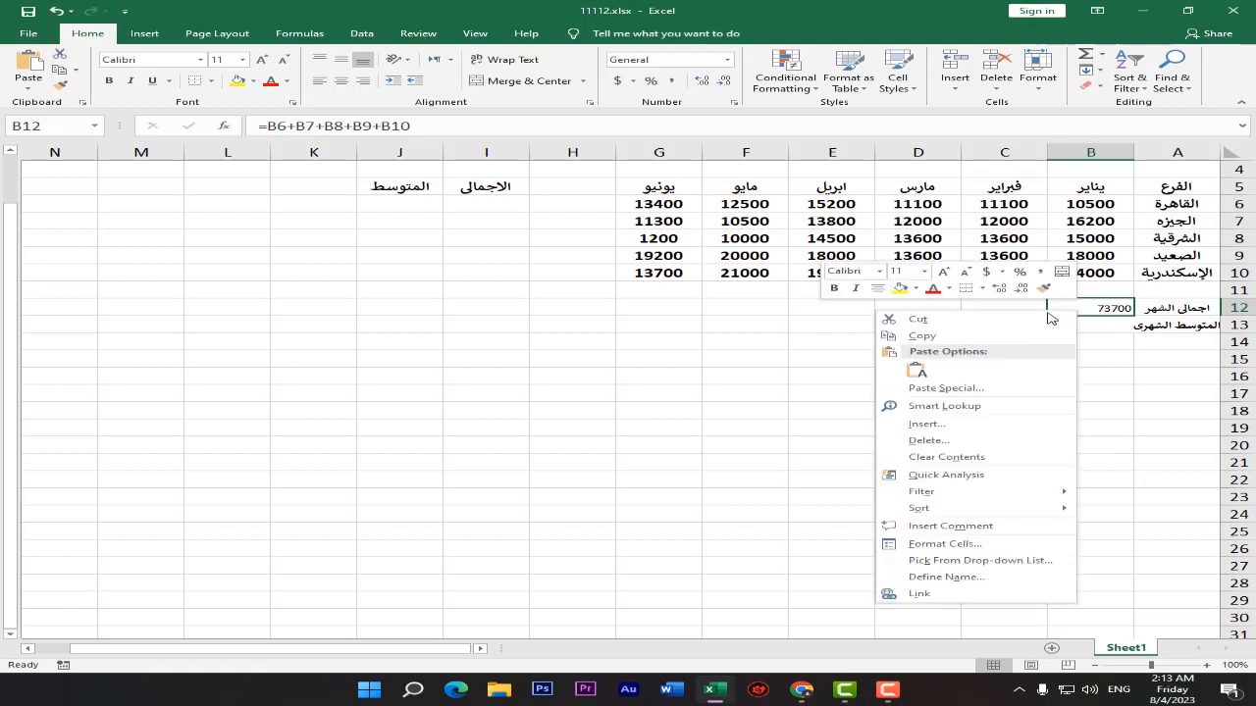
click(981, 335)
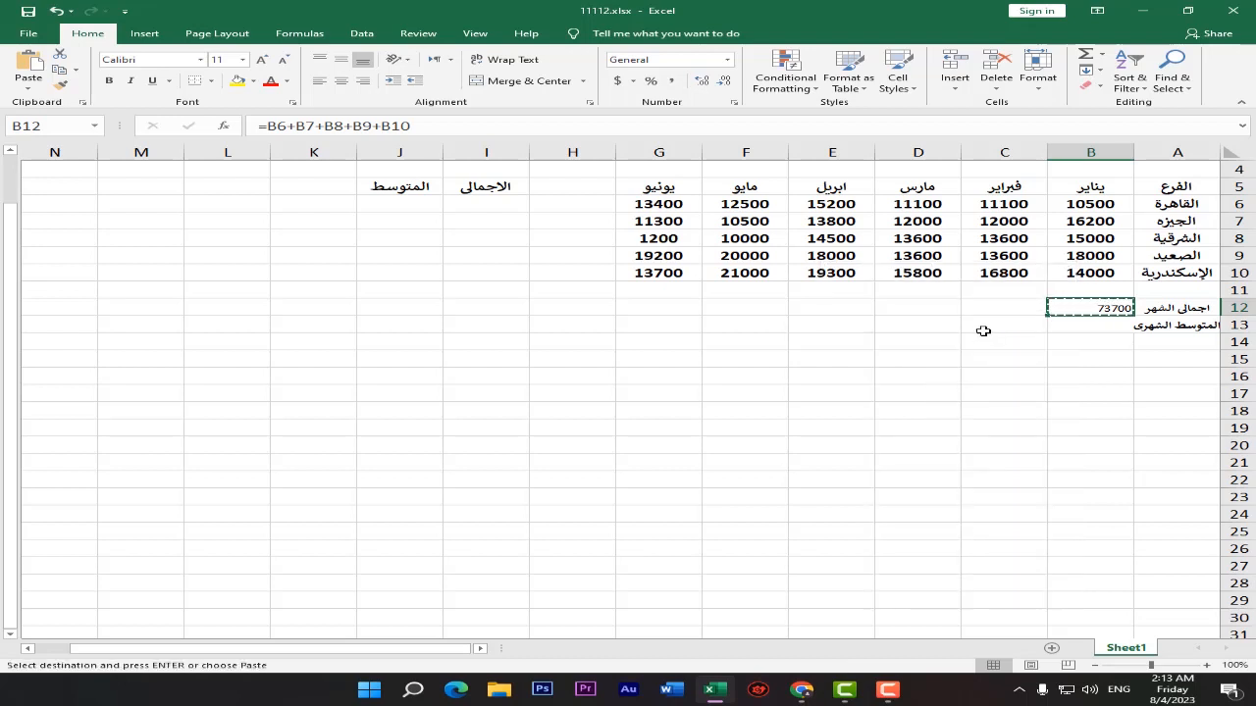
click(999, 310)
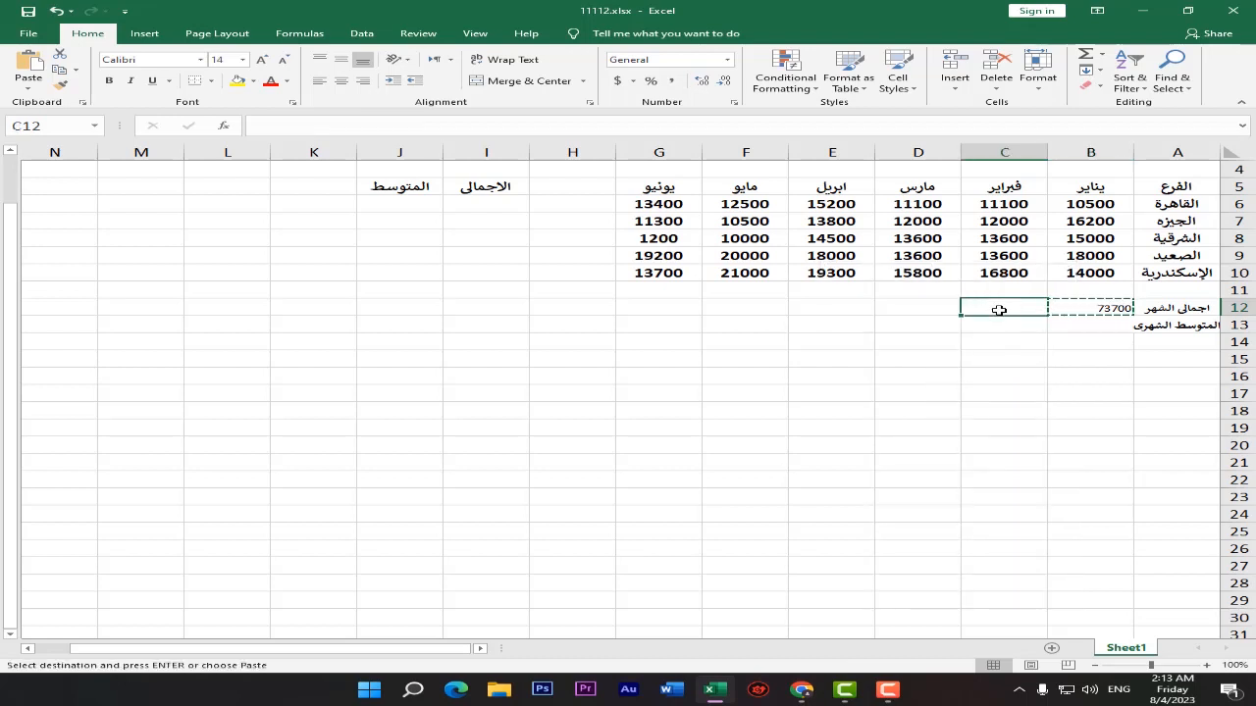
key(ctrl+v)
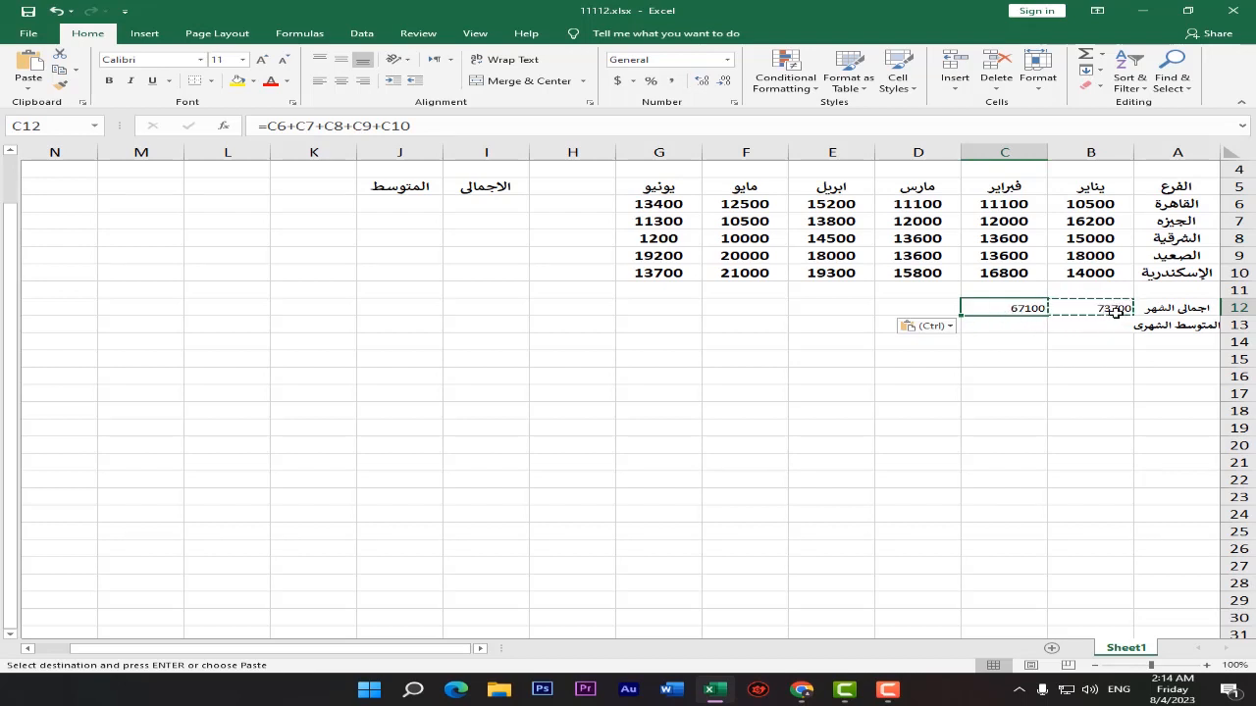
click(910, 307)
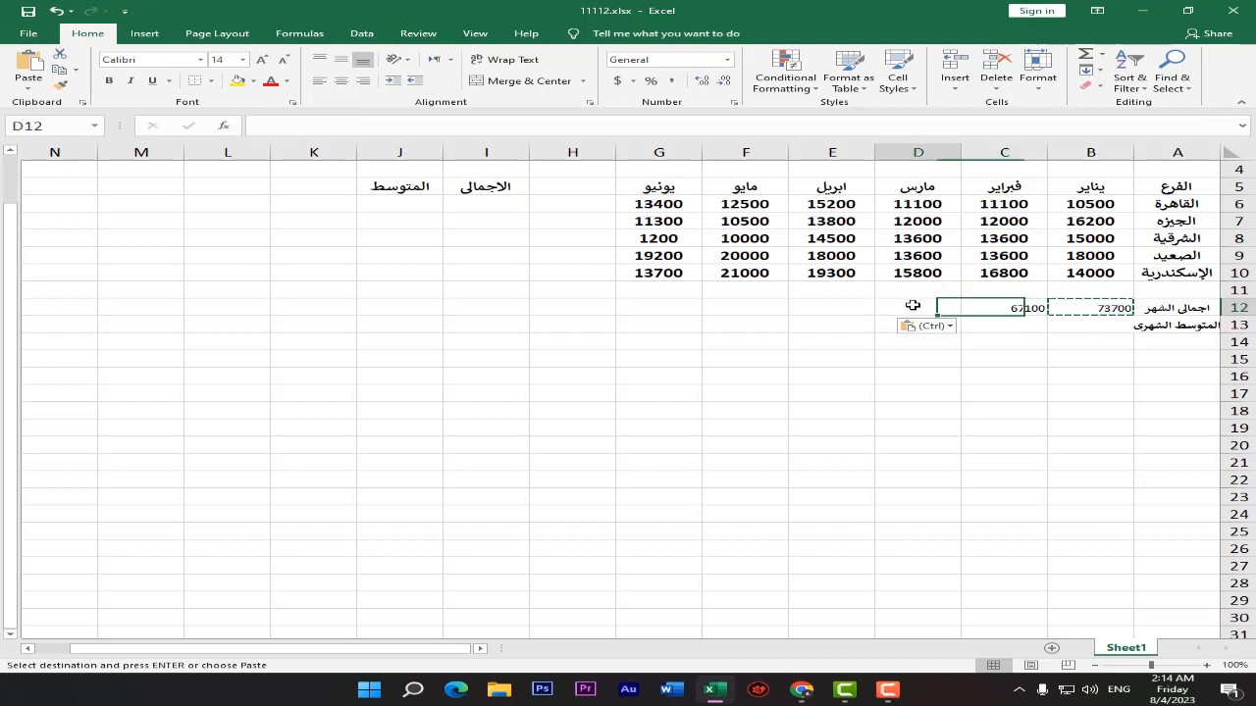
key(ctrl+v)
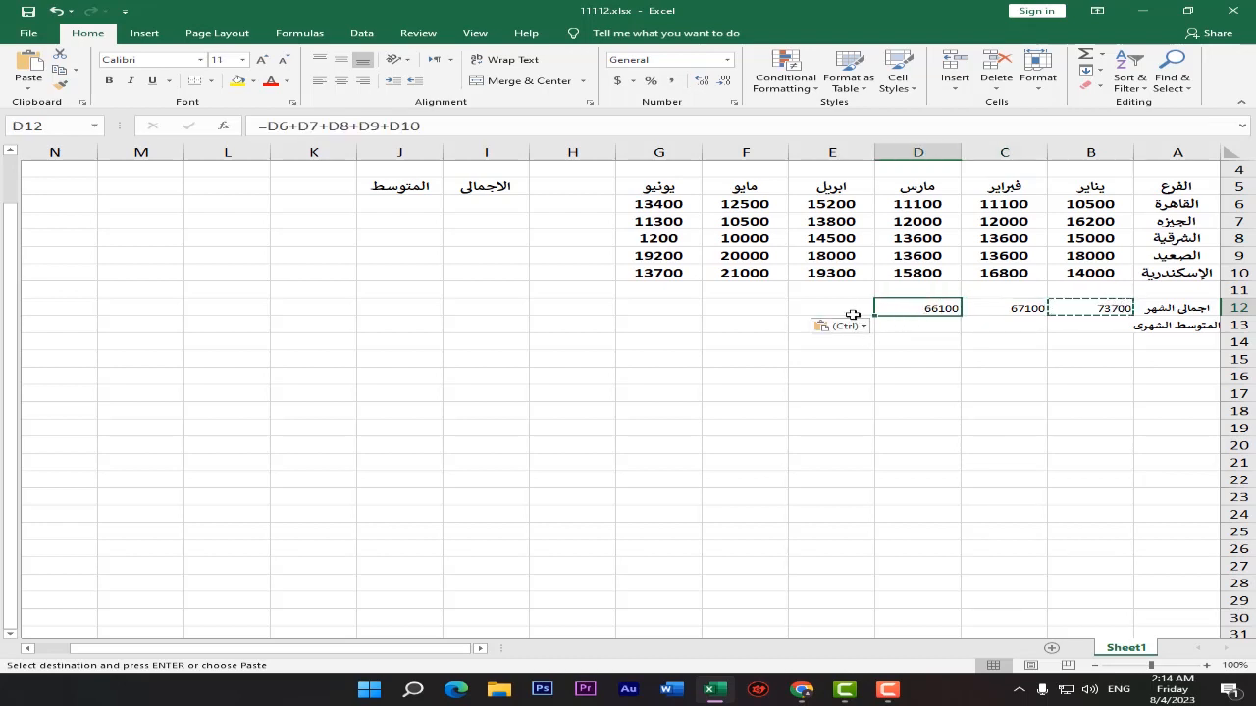
click(834, 312)
key(ctrl+v)
click(757, 295)
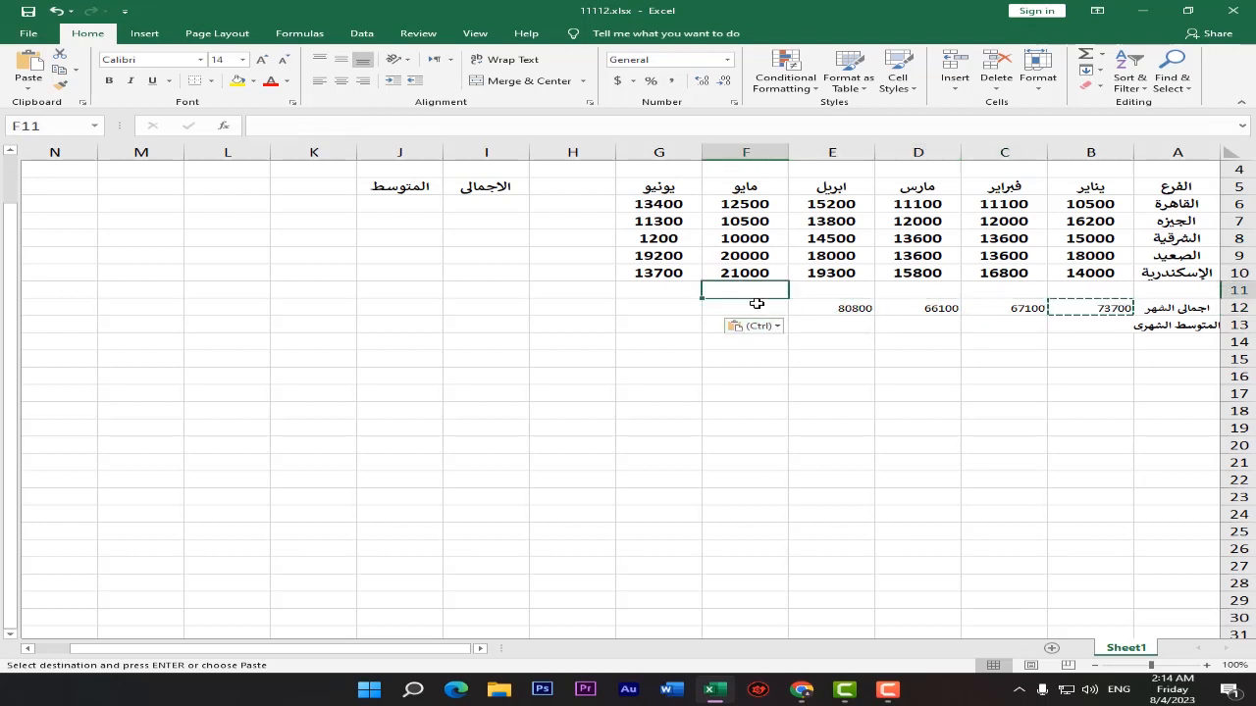
click(757, 306)
key(ctrl+v)
click(652, 307)
key(ctrl+v)
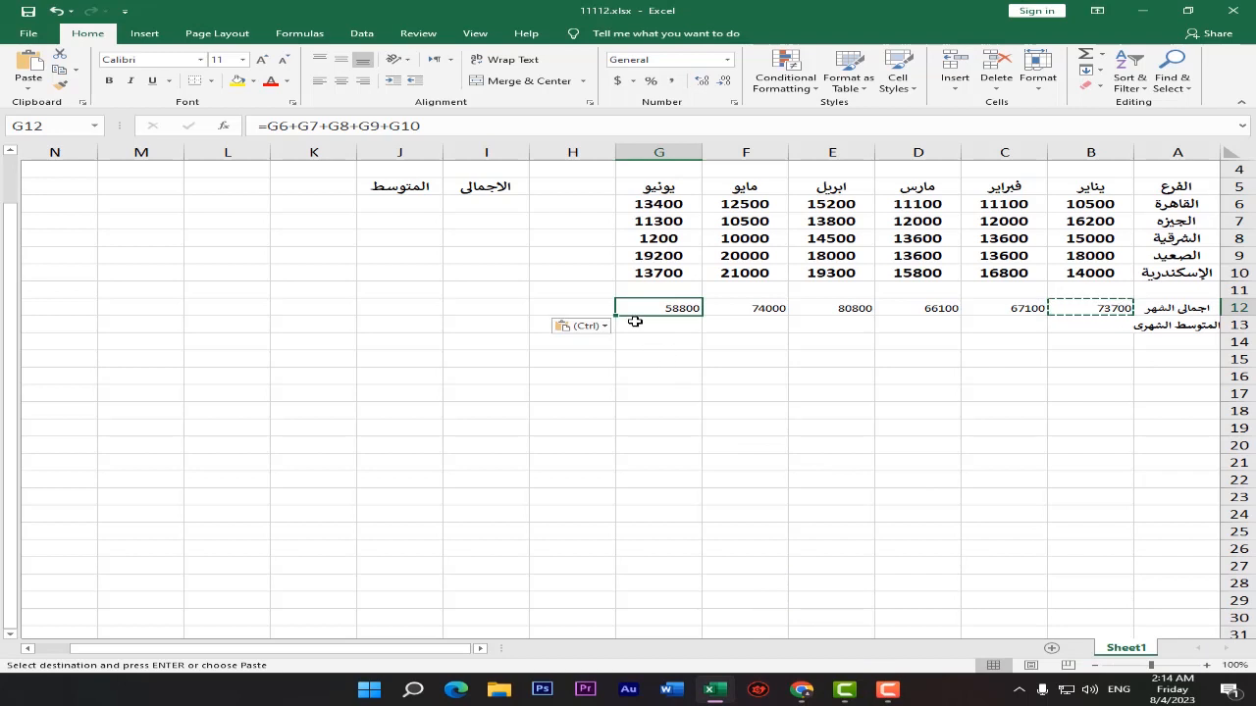
Delete the pasted totals from G12 back to C12 one cell at a time
key(Delete)
click(756, 308)
key(Delete)
click(846, 308)
key(Delete)
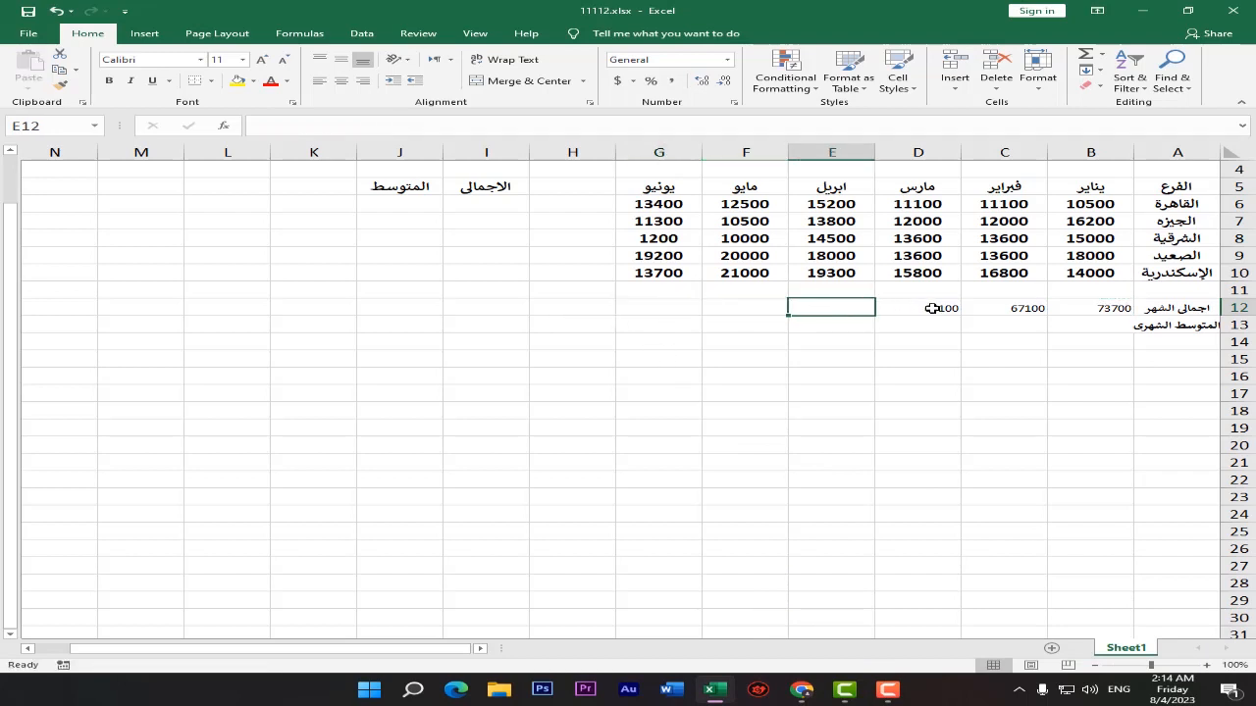
click(932, 309)
key(Delete)
click(1023, 310)
key(Delete)
Fill the B12 addition formula across to G12 and check the May and March totals against the sums of their values
click(1092, 310)
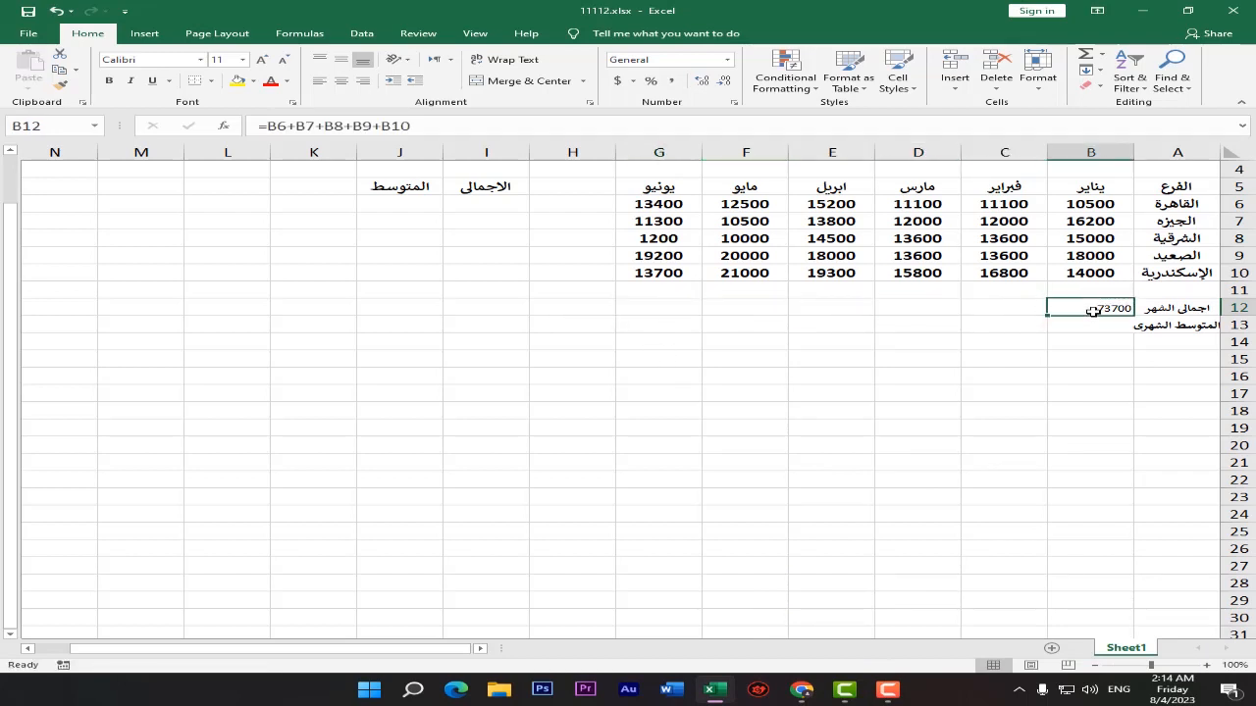
right_click(1092, 310)
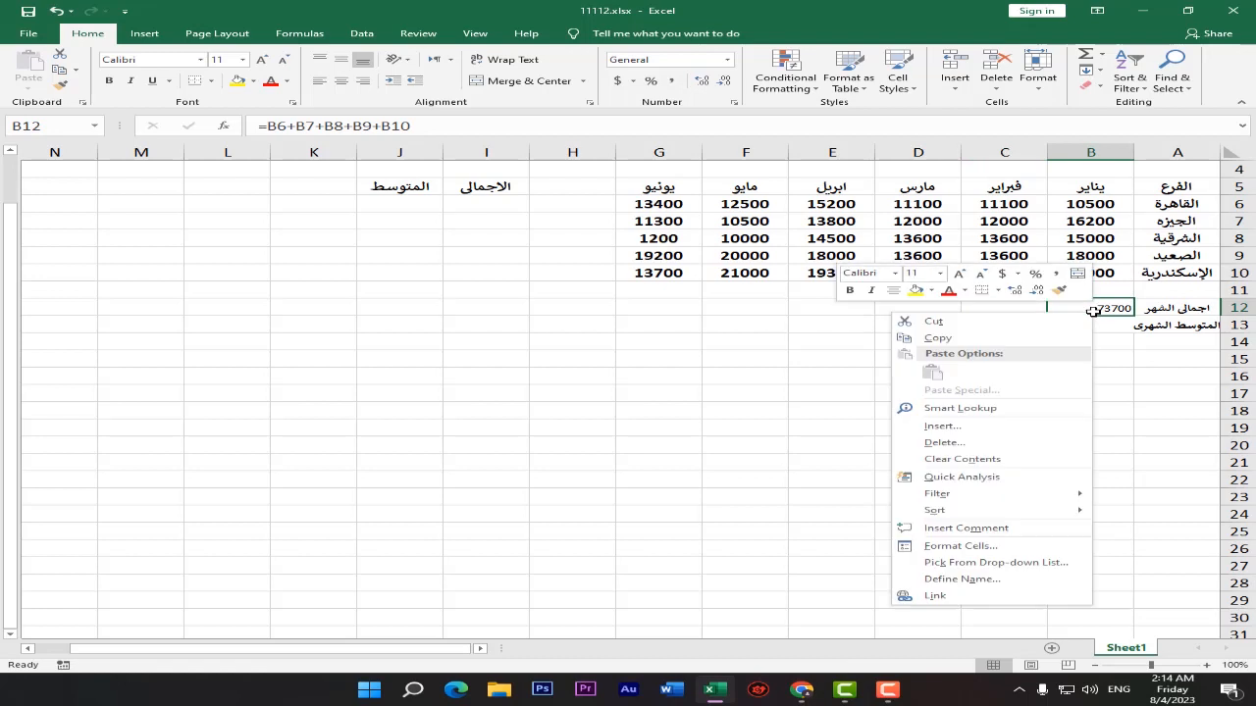
click(975, 339)
drag(1046, 315, 648, 319)
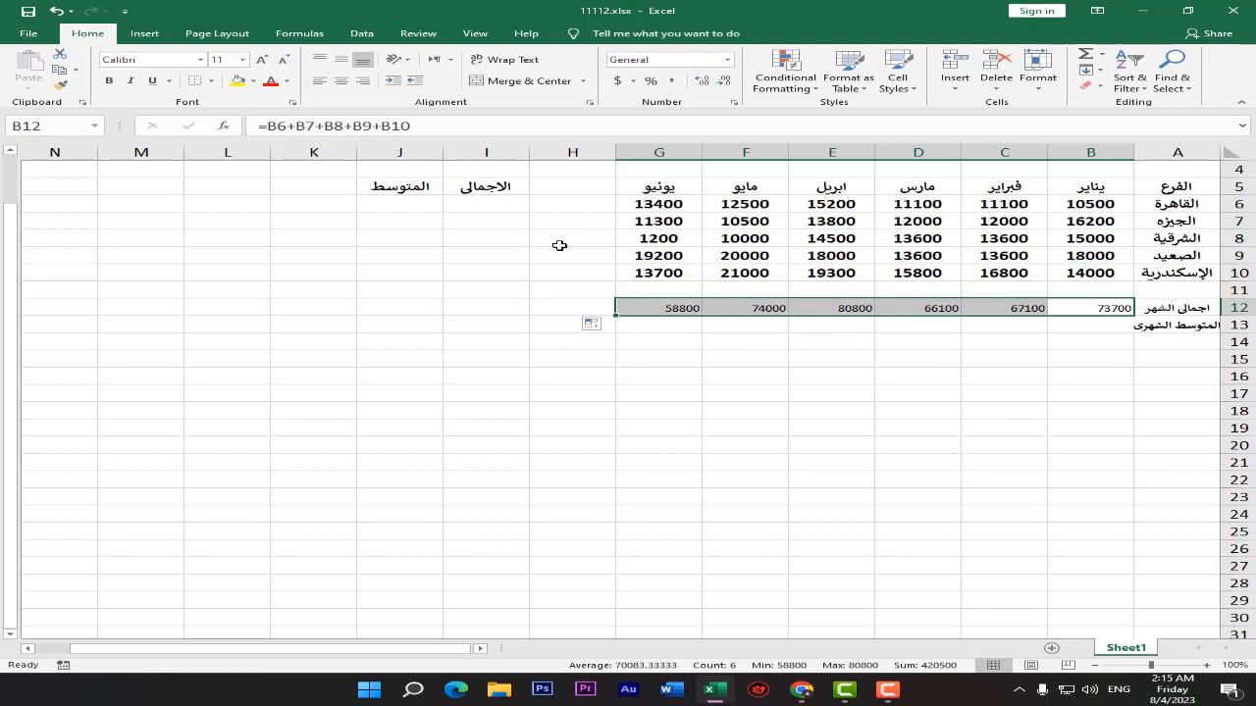
drag(744, 204, 744, 272)
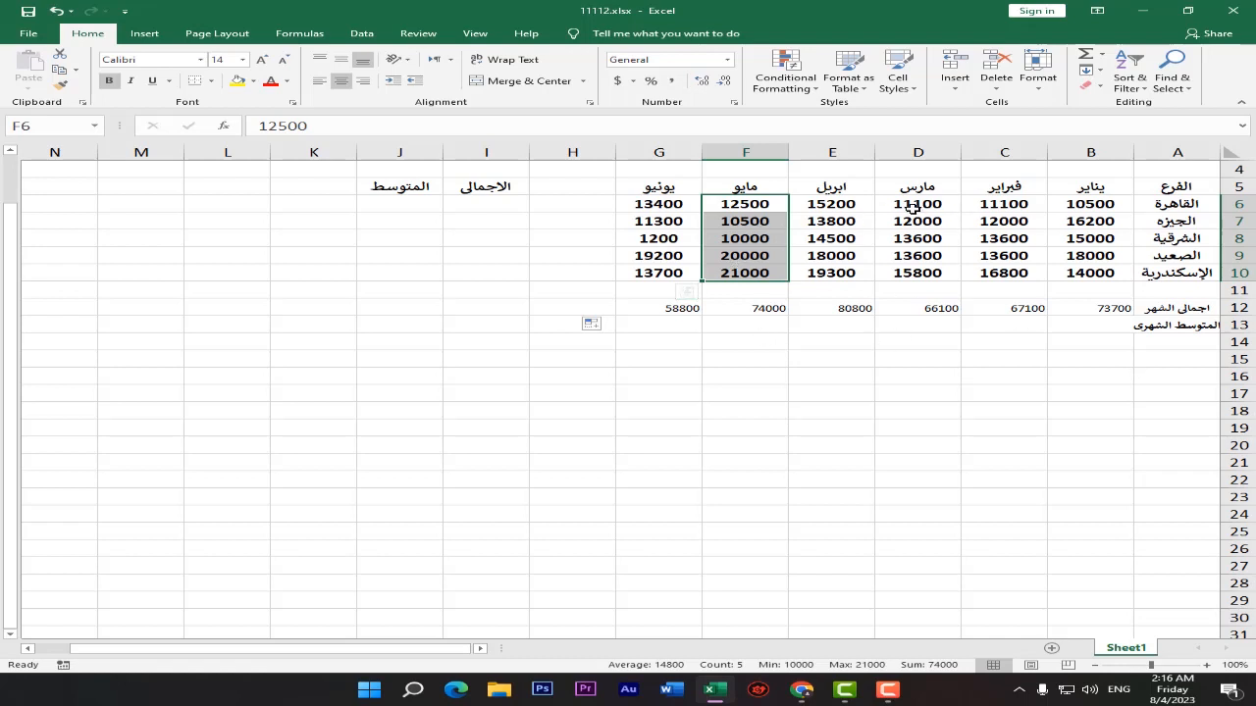
drag(914, 206, 915, 273)
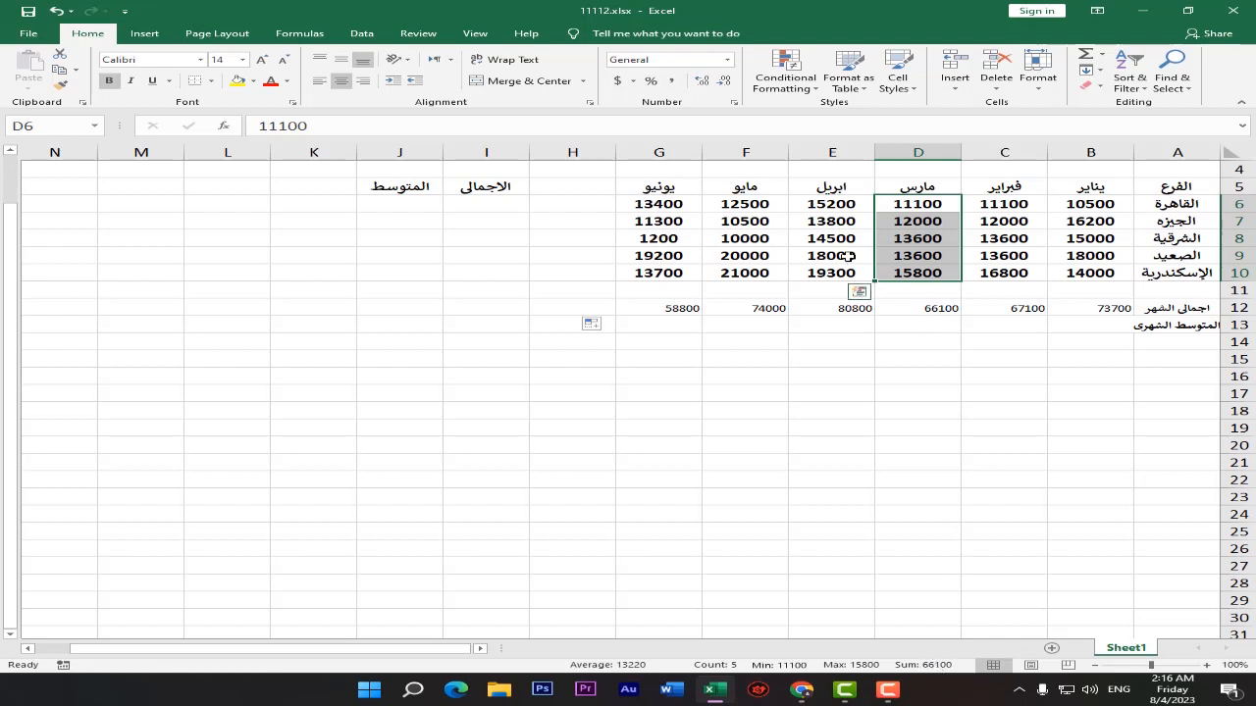
drag(755, 206, 756, 275)
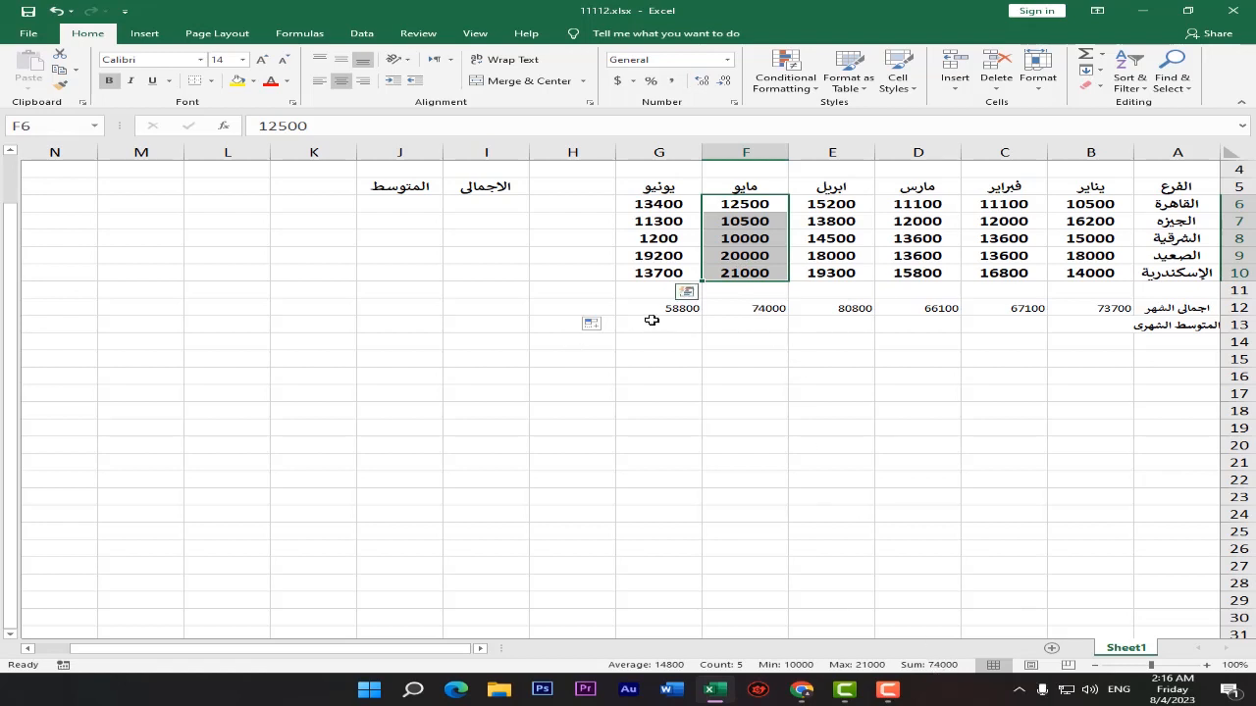
Clear all the monthly totals in B12:G12 at once
click(680, 309)
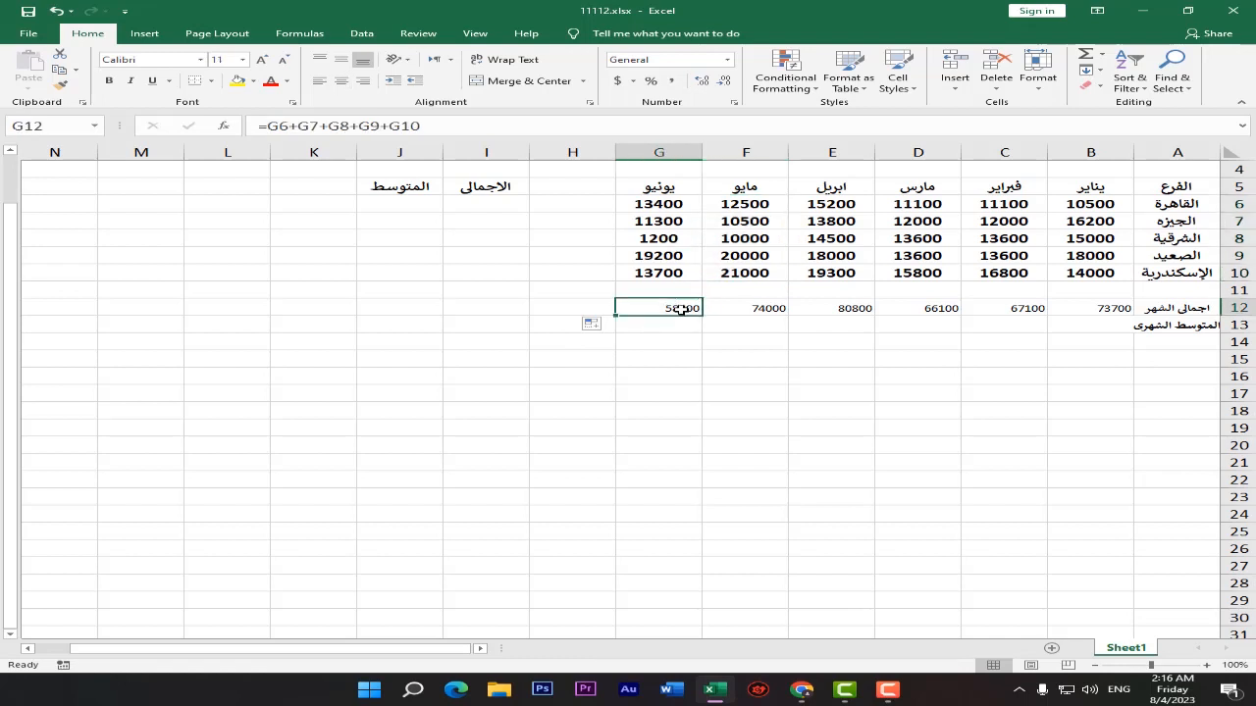
drag(681, 309, 1071, 311)
key(Delete)
click(865, 355)
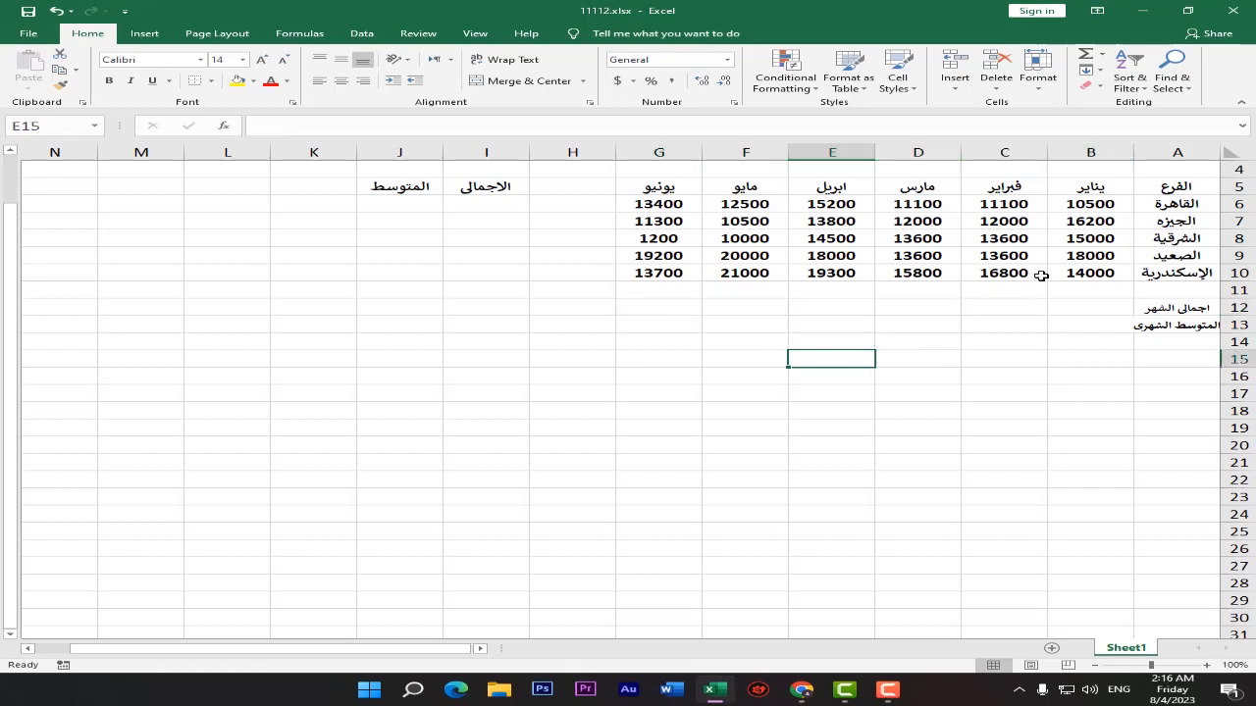
Total all six months in row 12 with AutoSum over B6:G12 and check April against the sum of E6:E10
click(1066, 304)
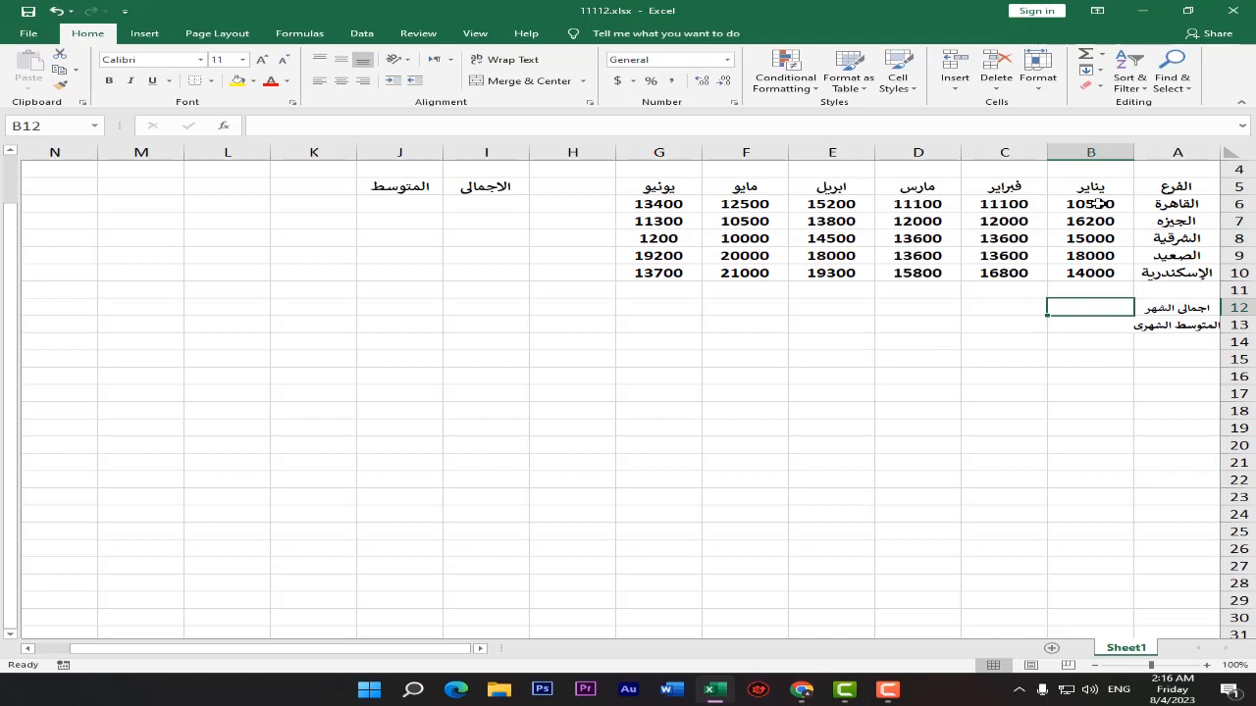
drag(1117, 203, 658, 310)
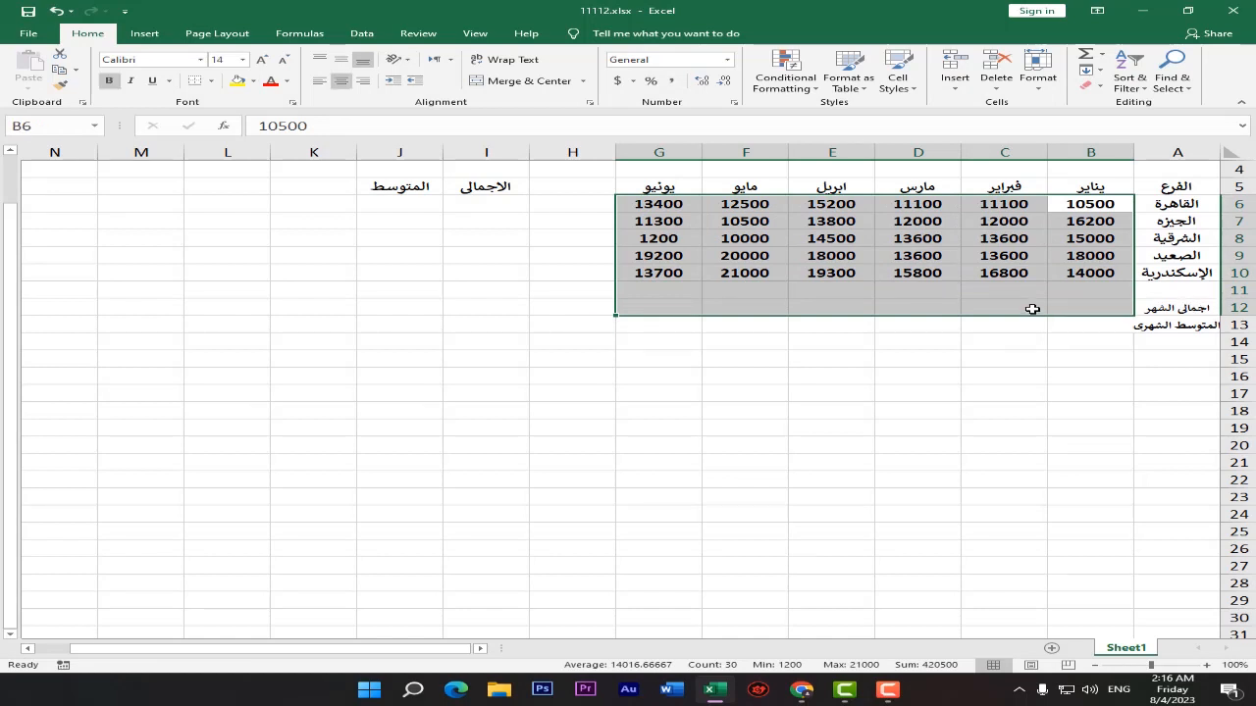
key(alt+equal)
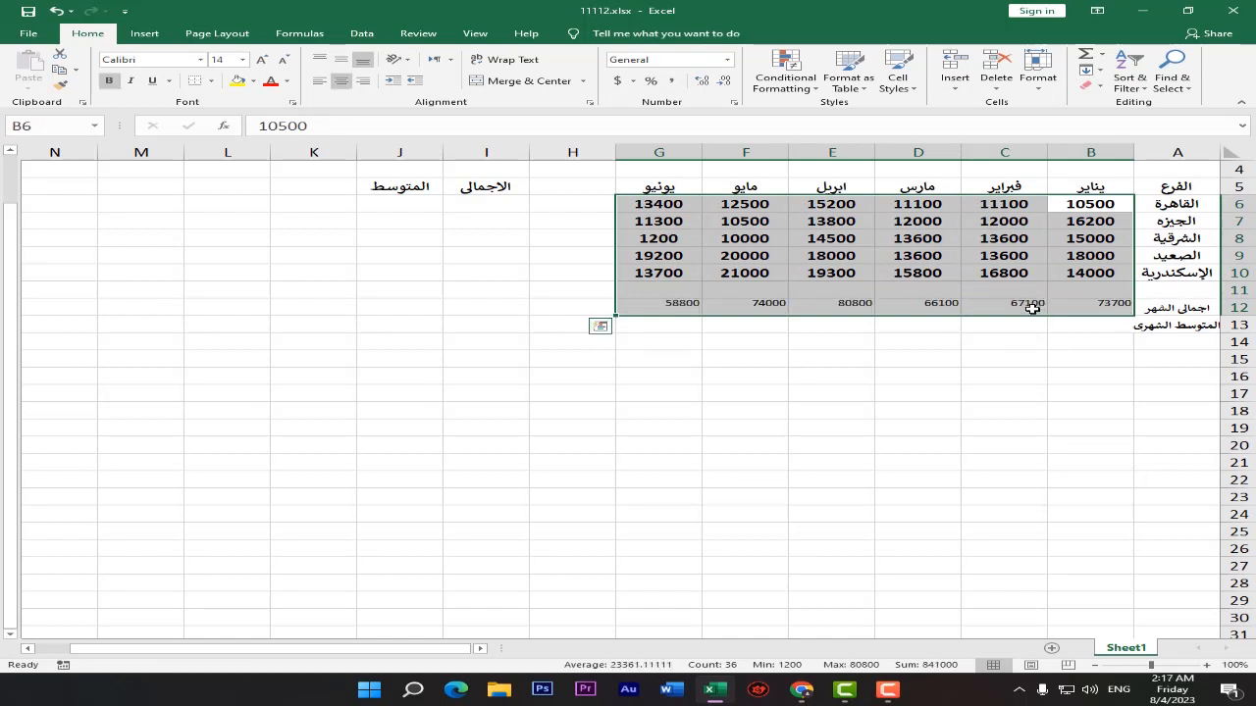
click(1086, 409)
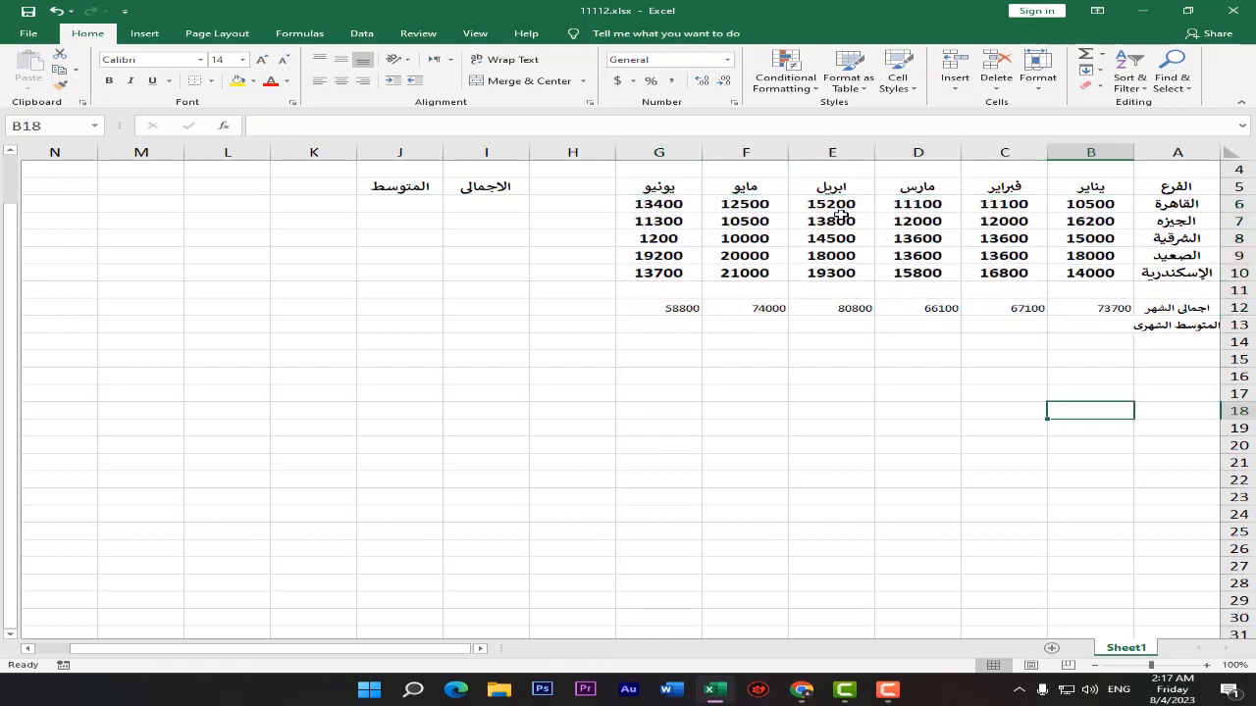
drag(838, 208, 841, 275)
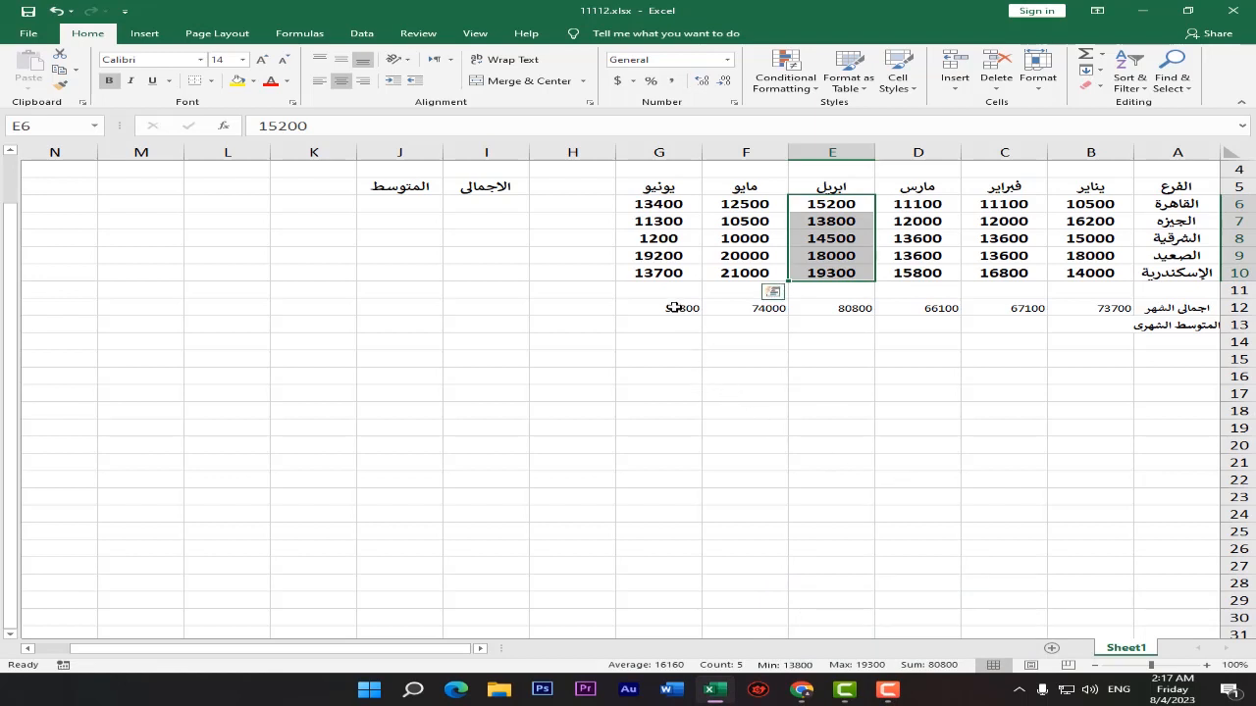
Replace the row 12 totals with AutoSum over B6:I12, covering months and branches, and check I6 against the sum of B6:G6
drag(670, 309, 1090, 310)
key(Delete)
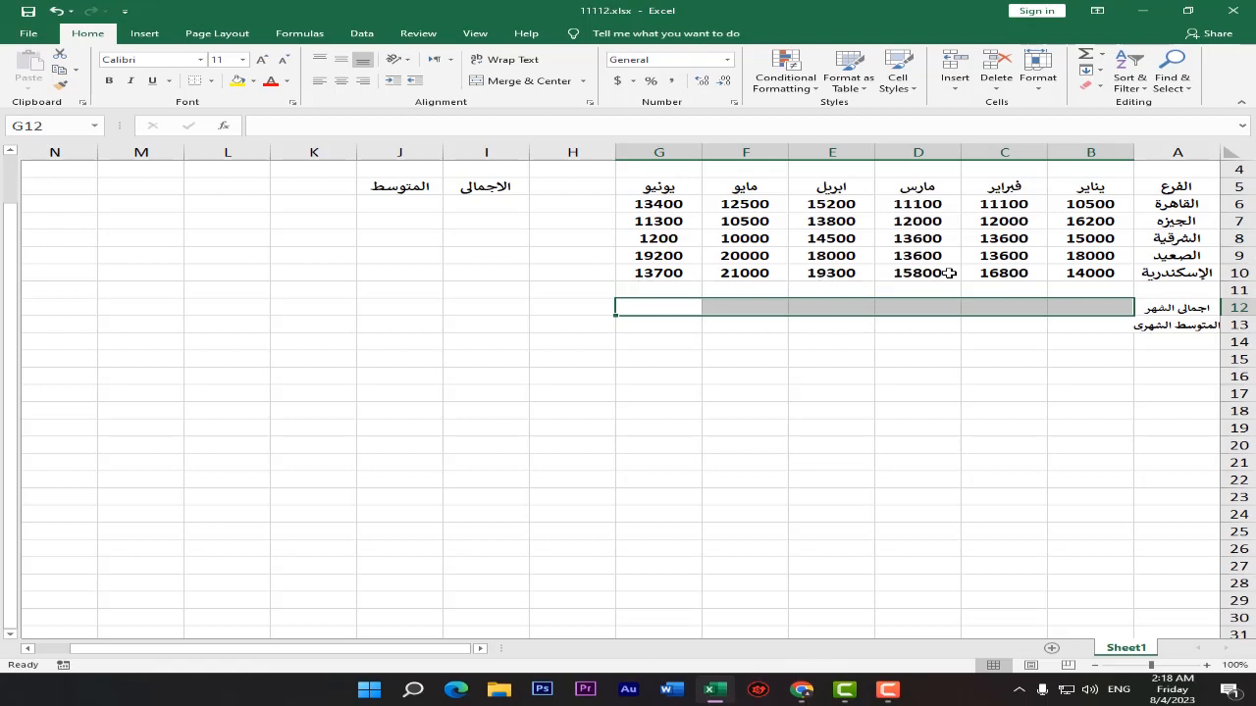
drag(1110, 206, 487, 314)
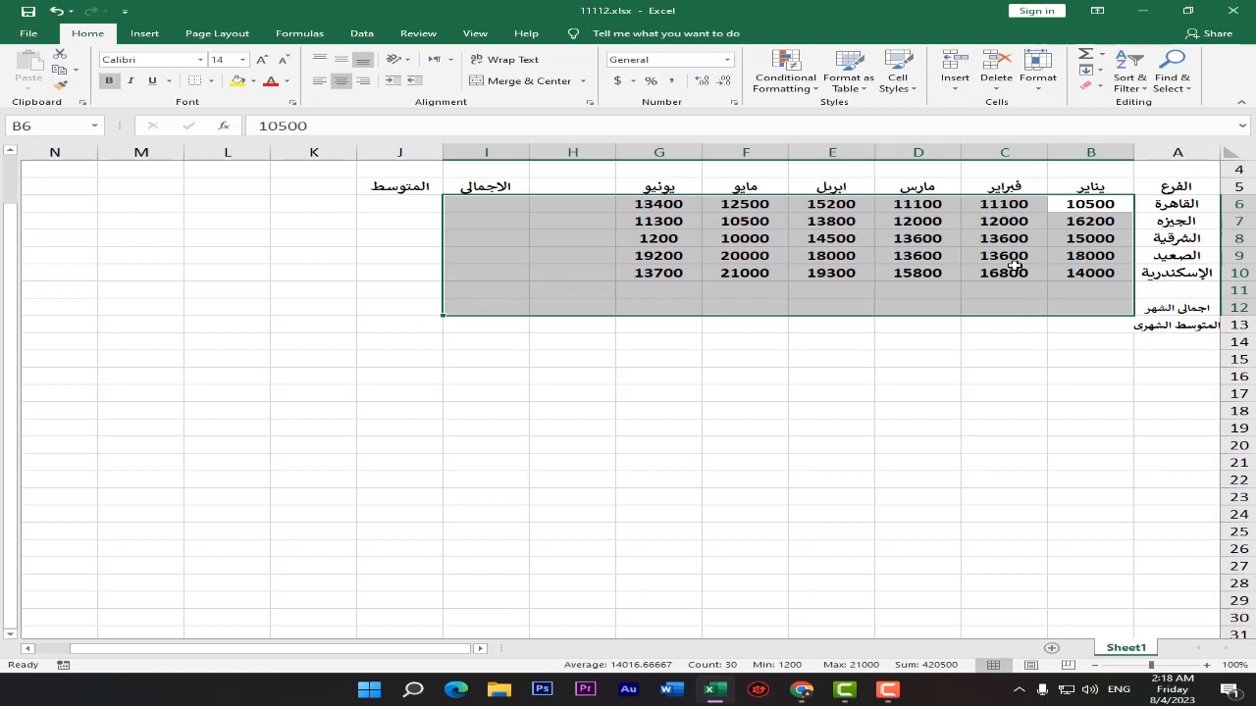
key(alt+equal)
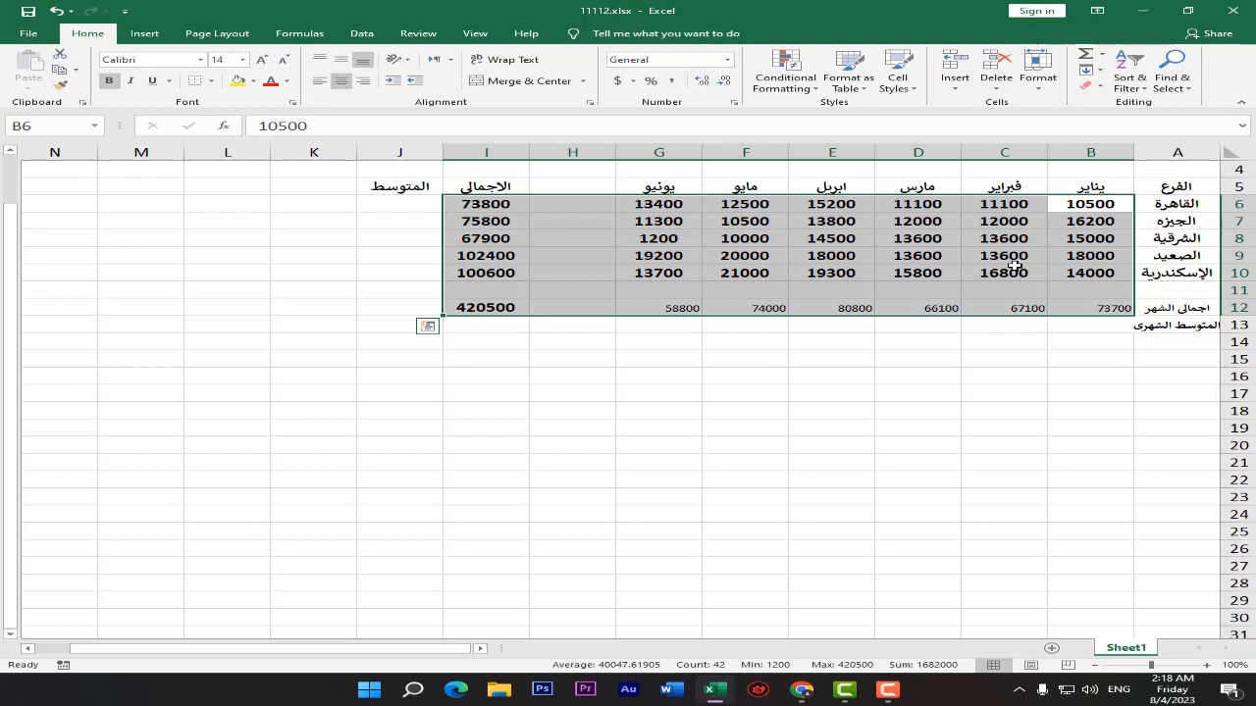
click(972, 355)
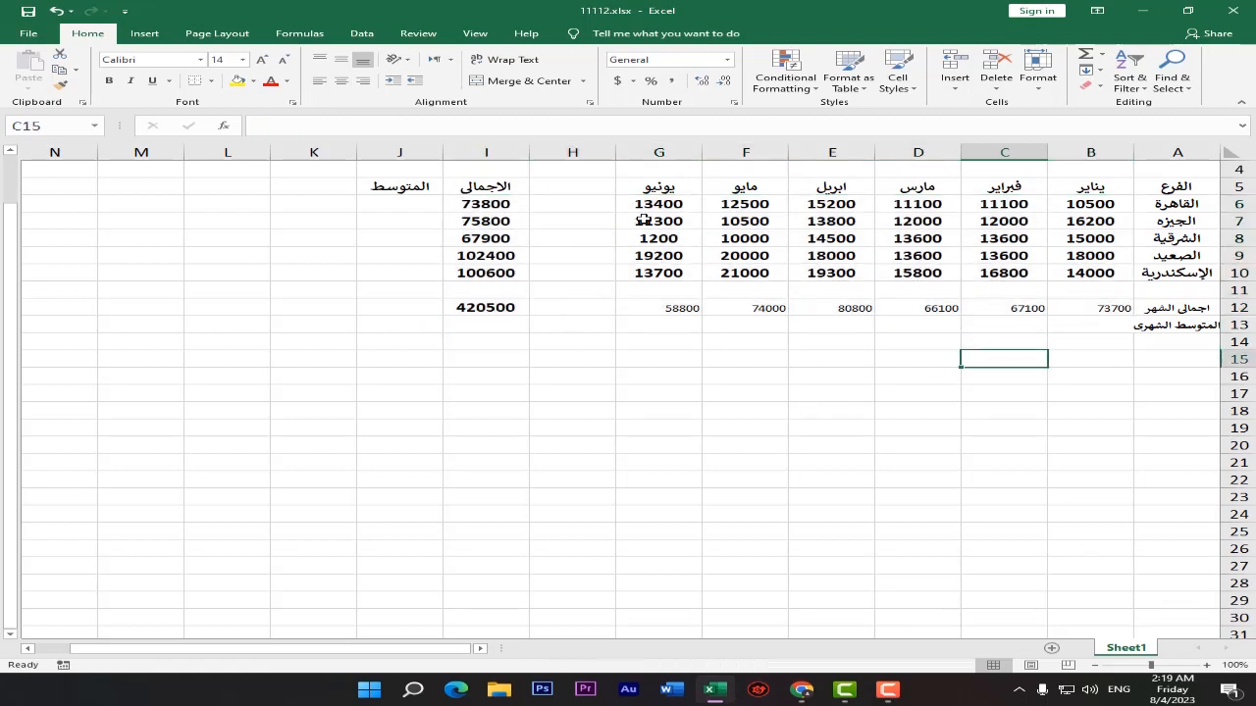
drag(653, 204, 1079, 203)
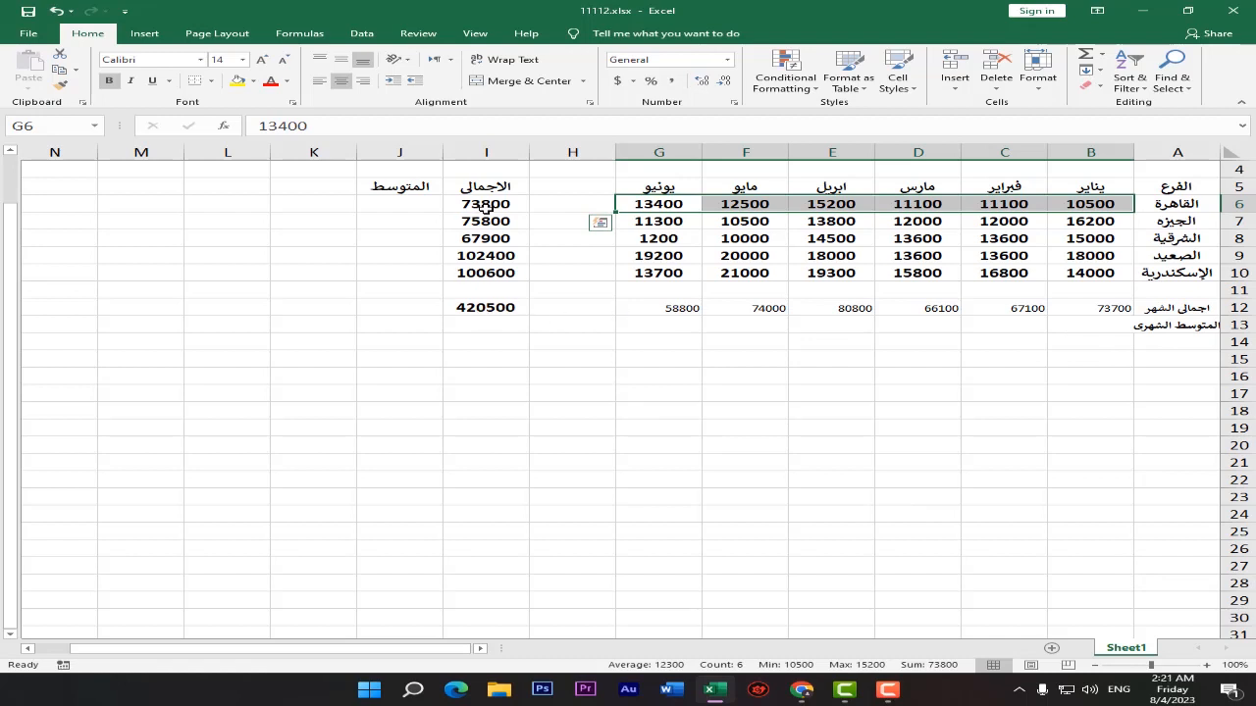
Clear the branch totals and the grand total in I6:I12
drag(485, 208, 496, 303)
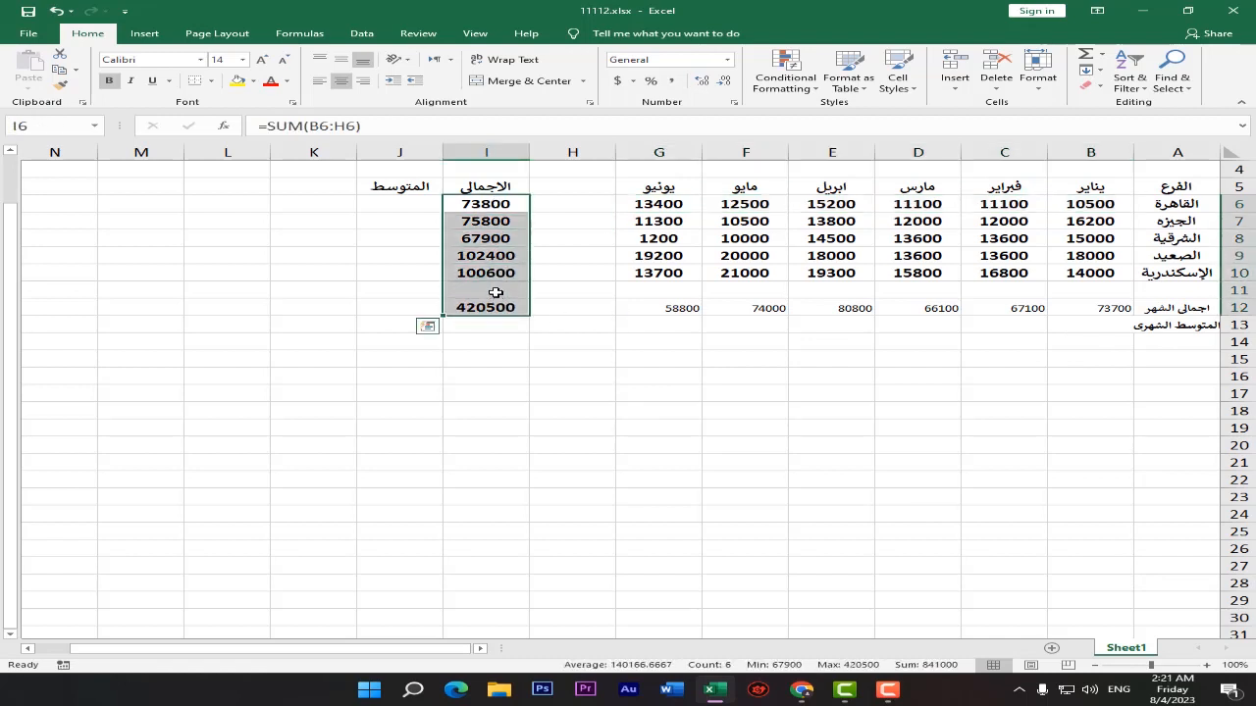
key(Delete)
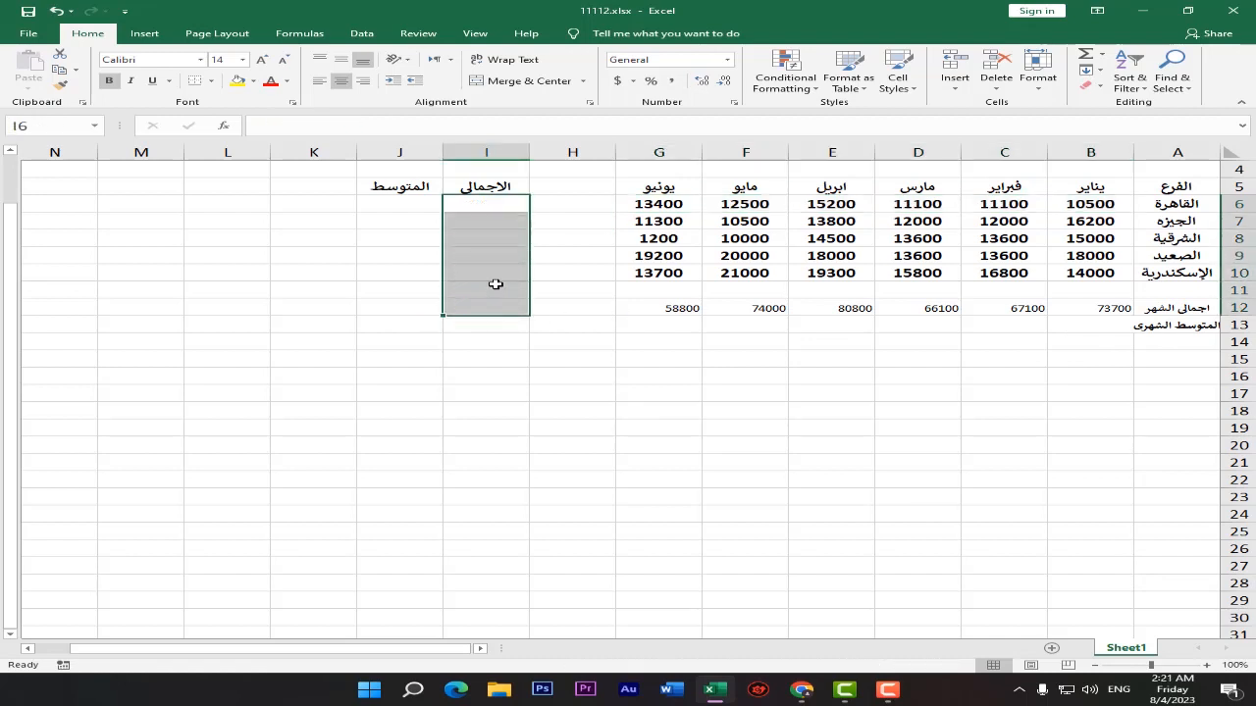
click(723, 314)
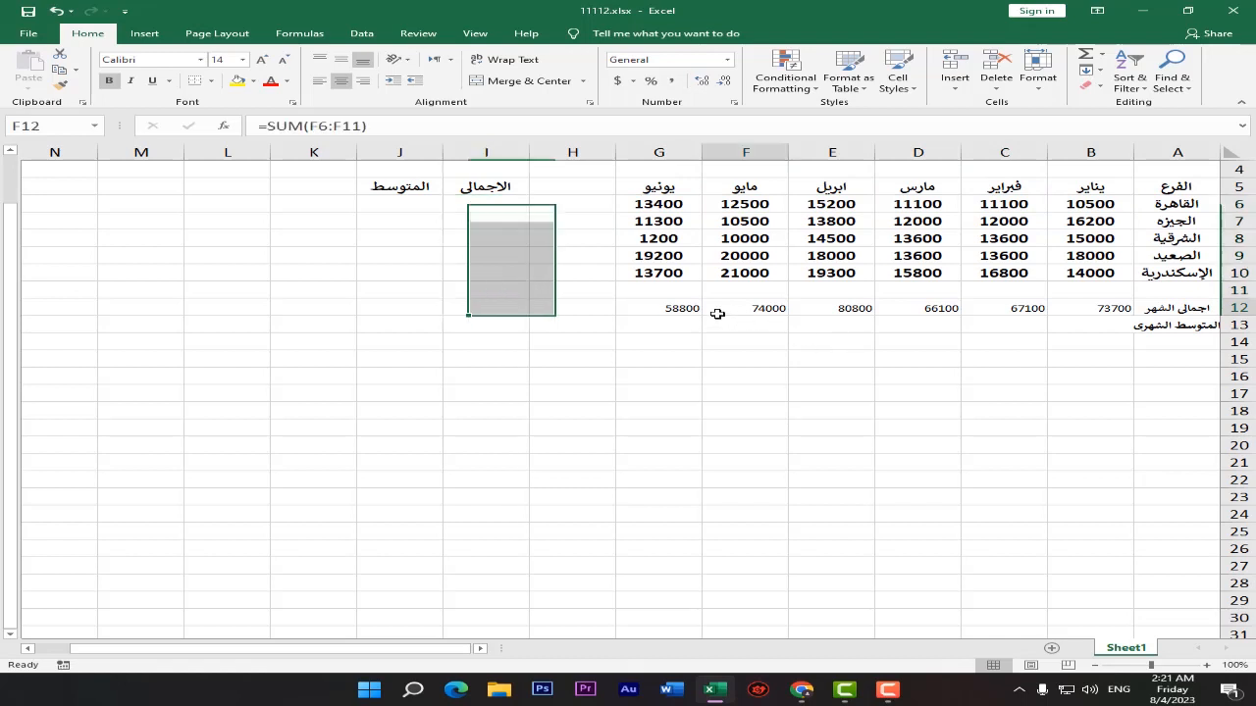
Calculate January's average in B13 with =AVERAGE(B6:B10) and check it against the average of the selected January values
click(1095, 327)
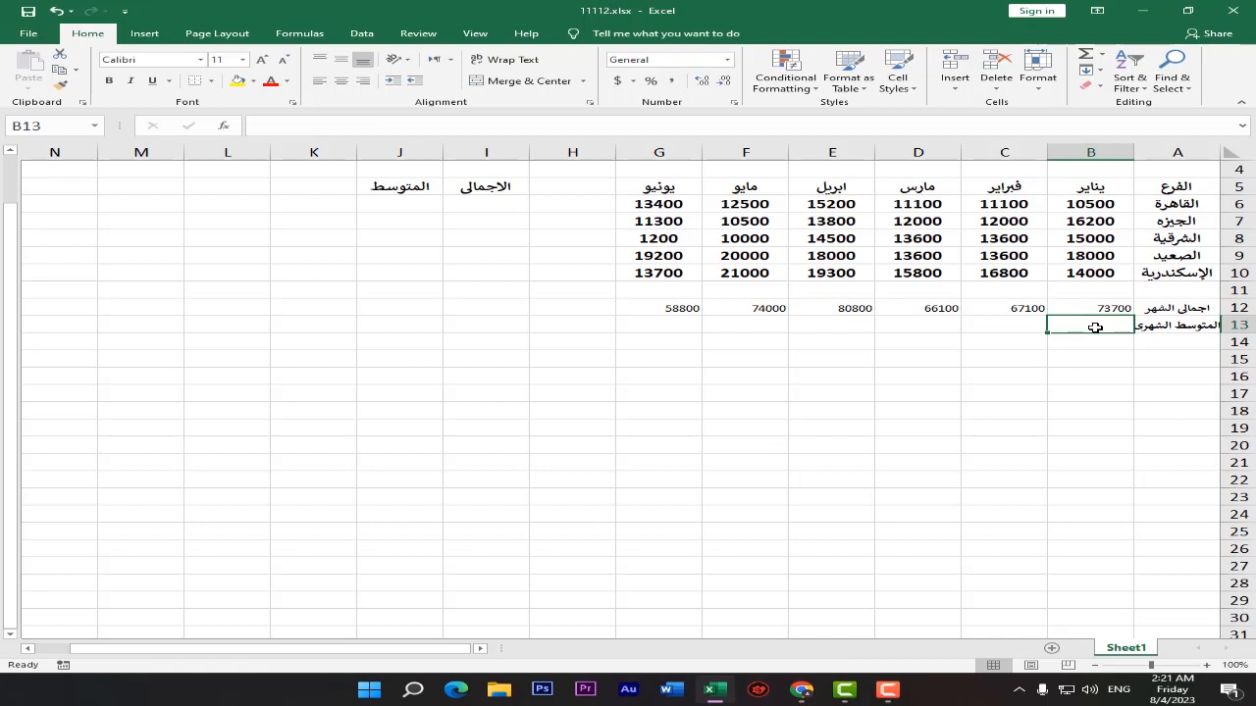
text(=)
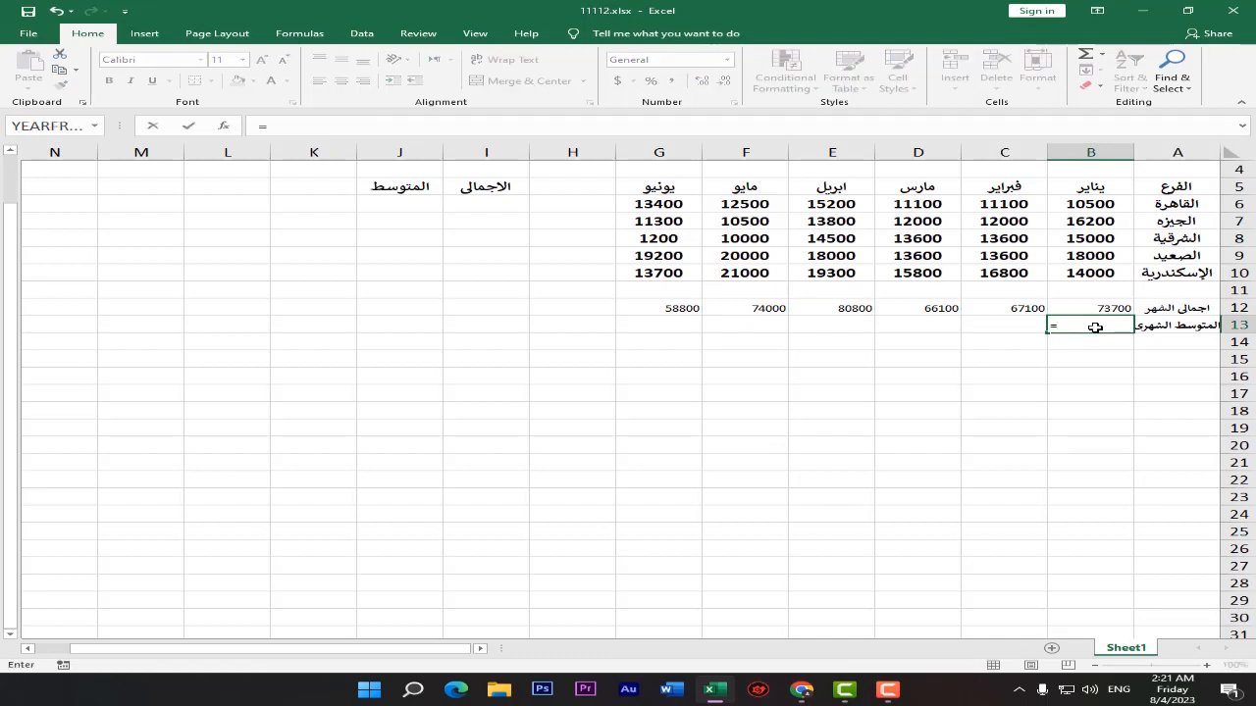
text(a)
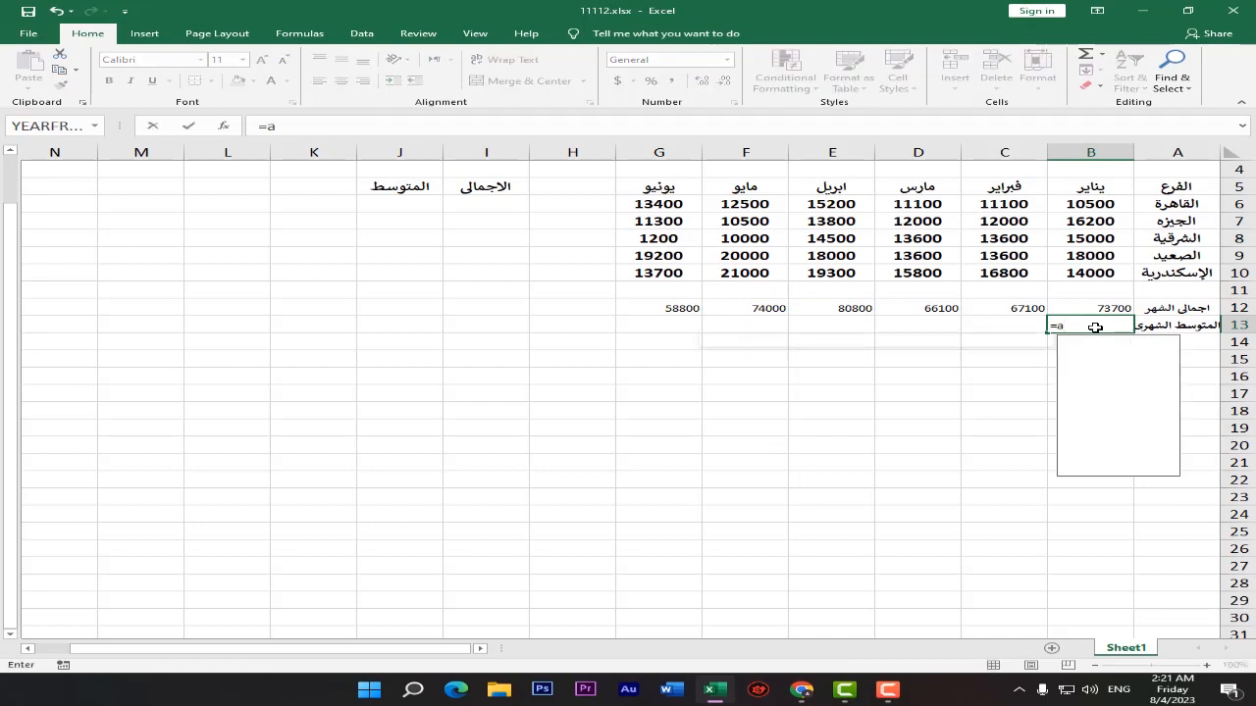
text(v)
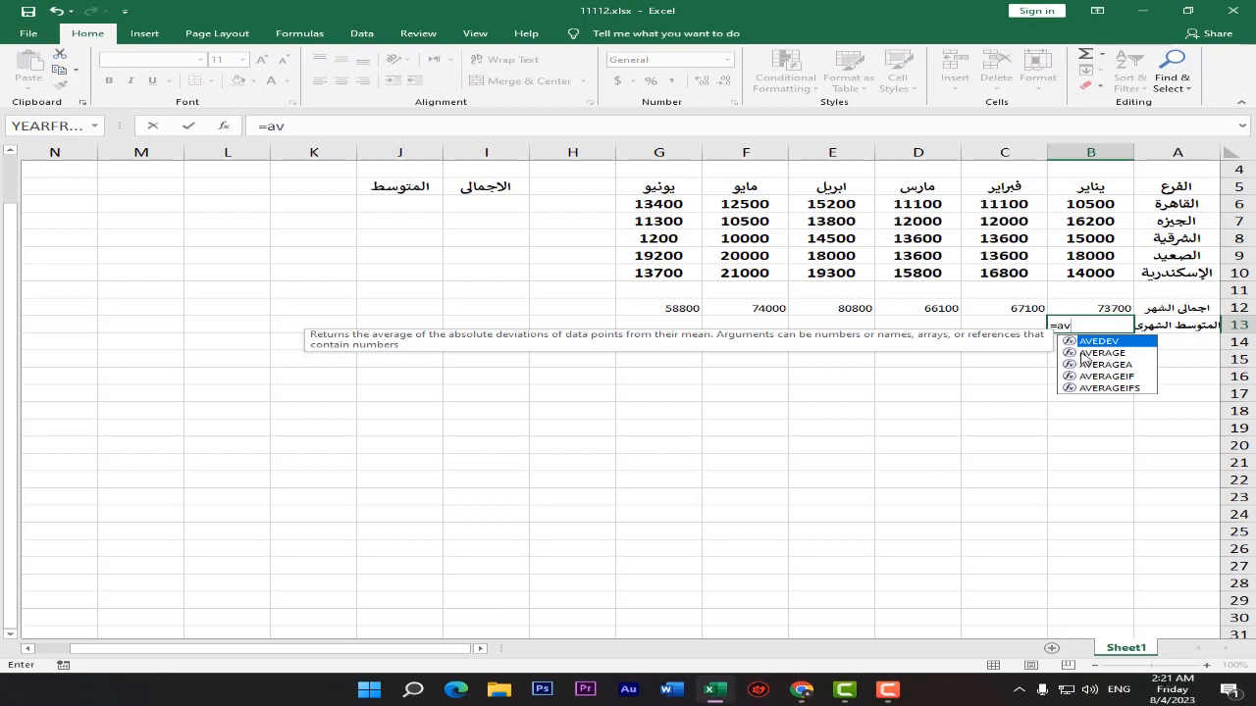
double_click(1083, 354)
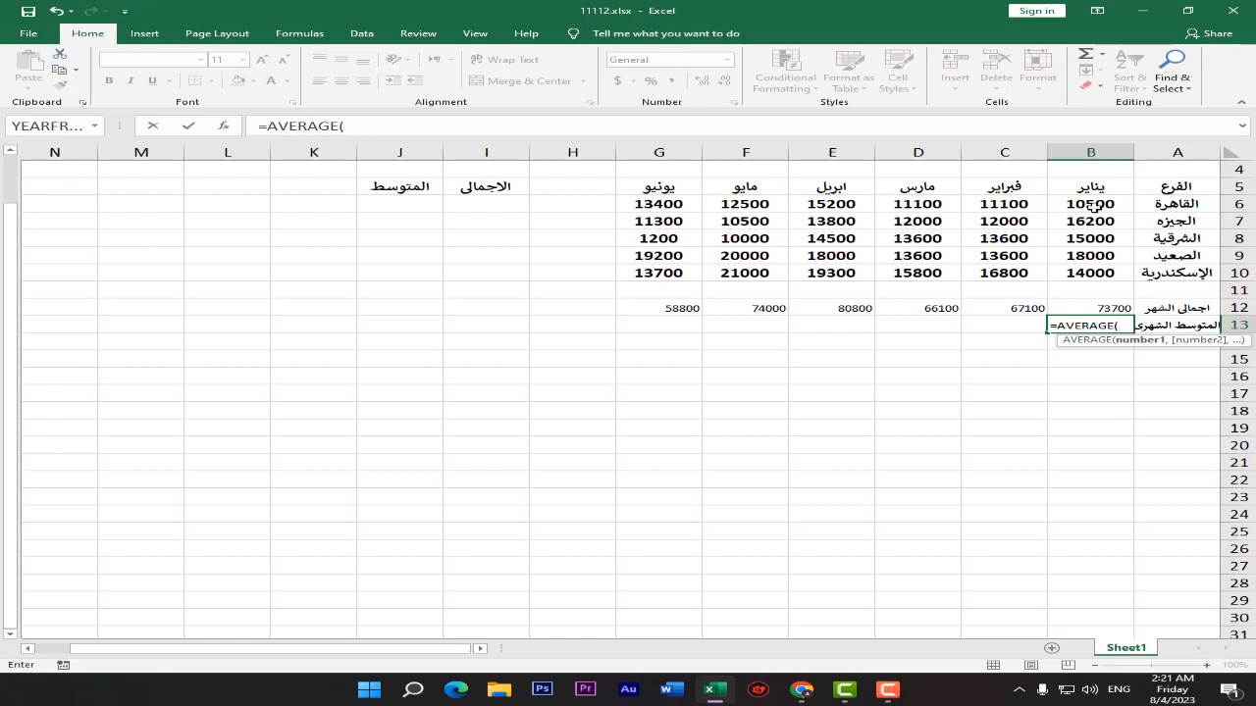
drag(1093, 204, 1095, 273)
key(Return)
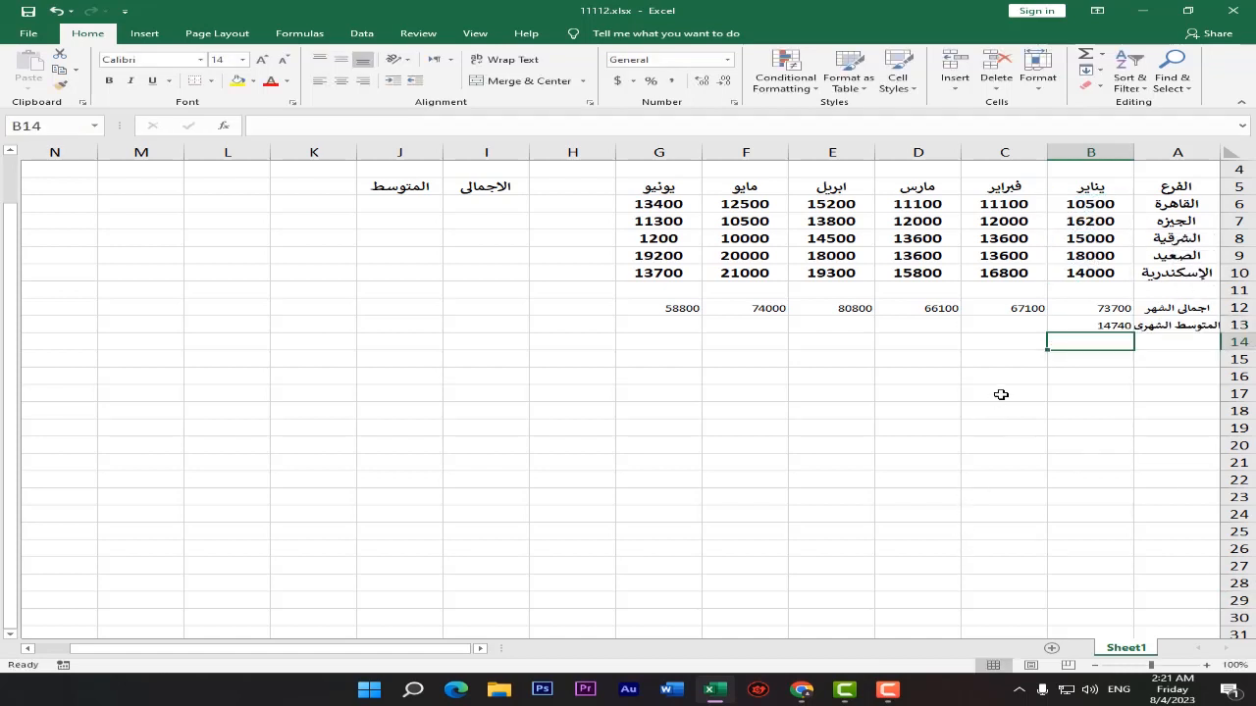
click(1114, 326)
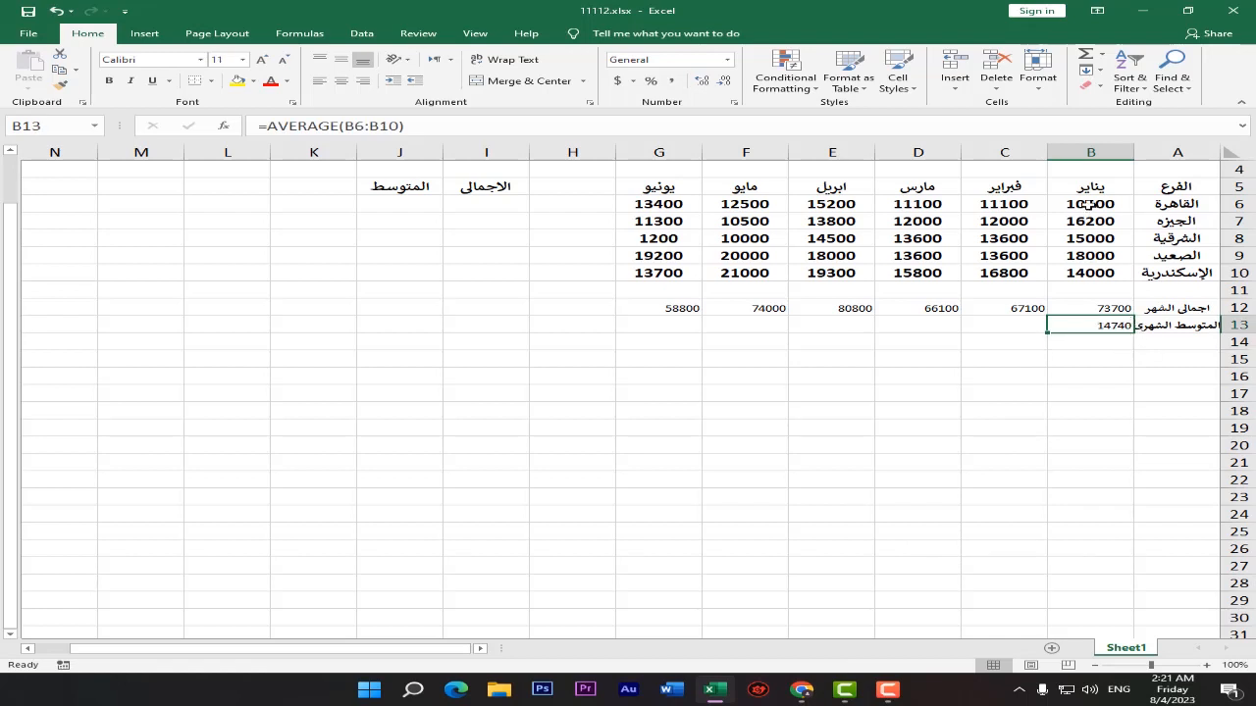
drag(1085, 206, 1085, 271)
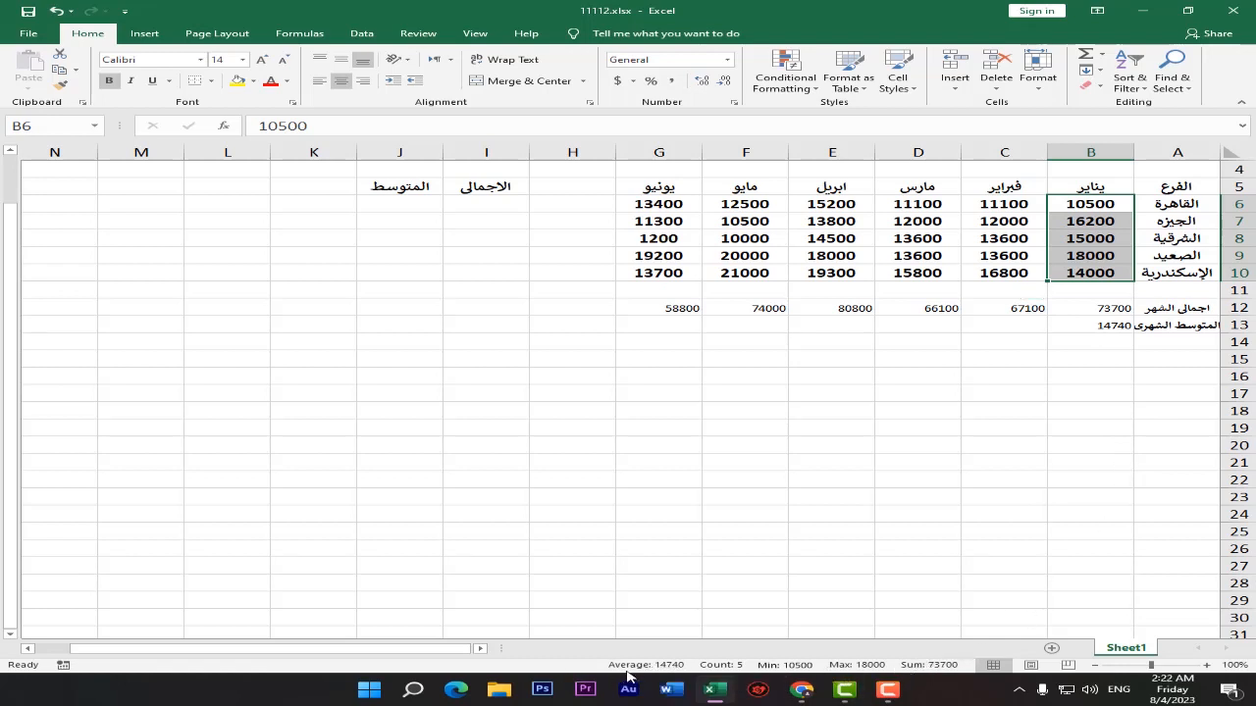
key(alt)
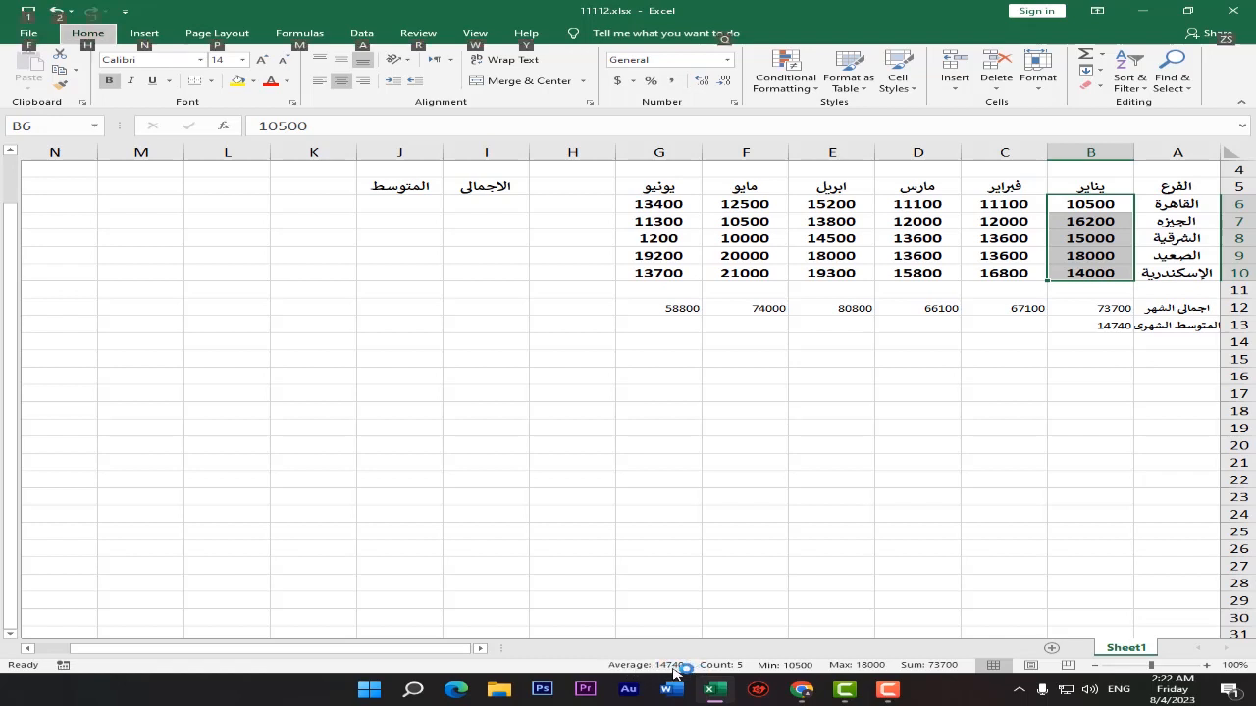
Fill the B13 average formula across to G13 and undo the fill
click(1112, 327)
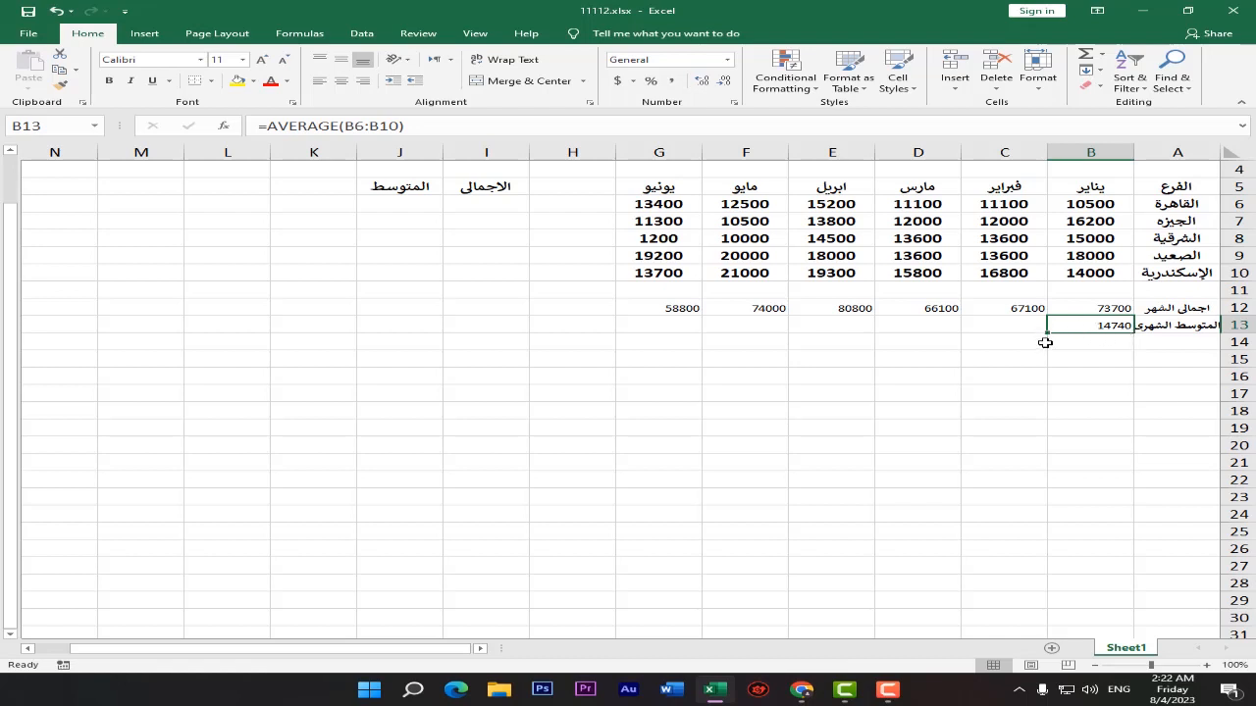
drag(1047, 334, 636, 325)
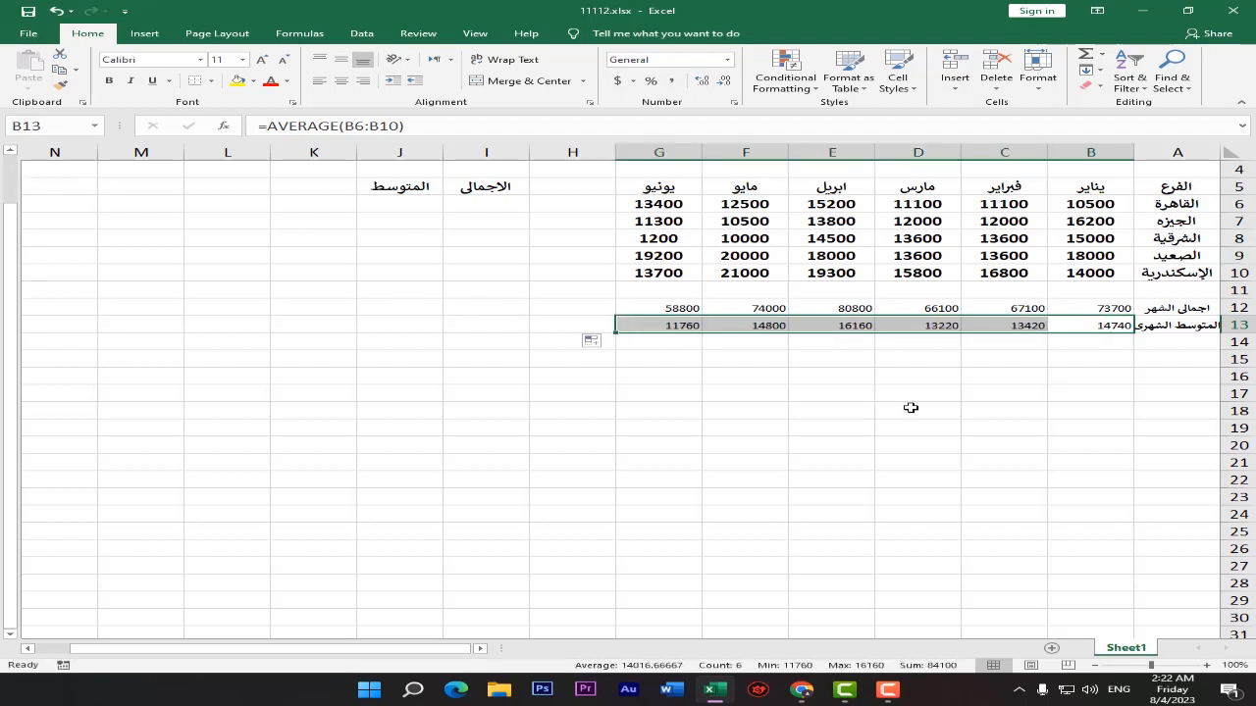
key(ctrl+z)
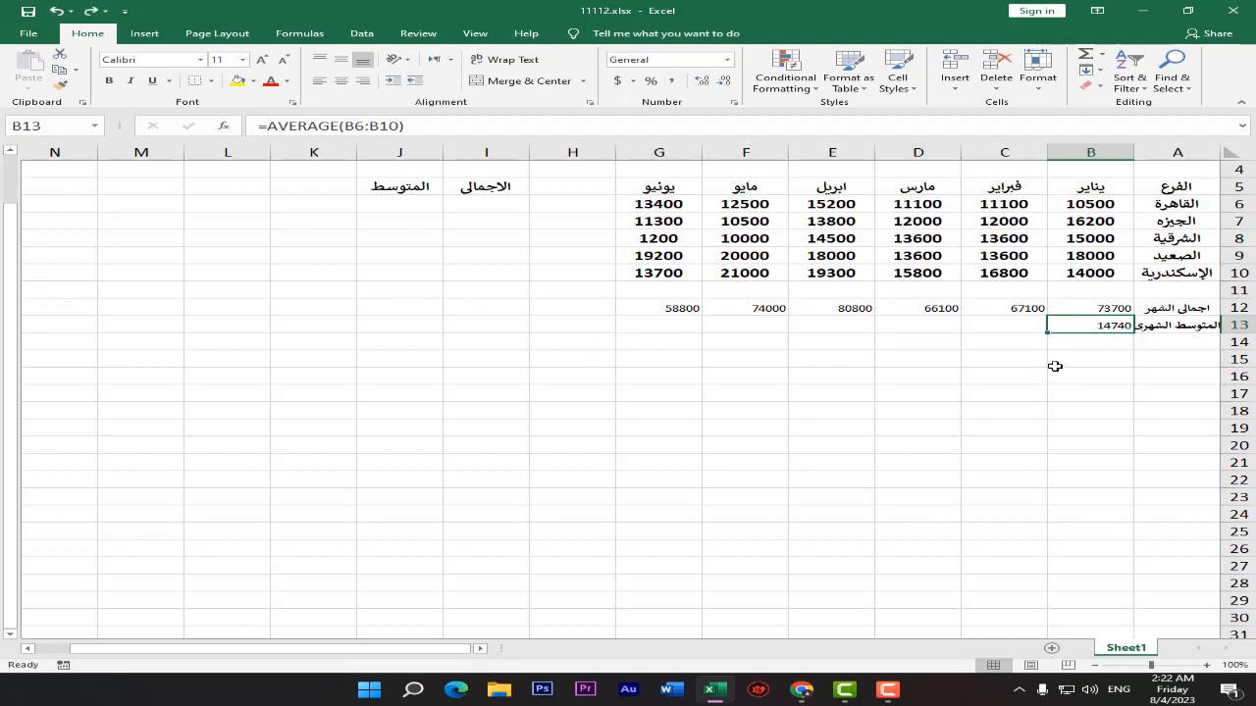
Copy B13 and fill its average formula across the remaining months to G13
right_click(1065, 334)
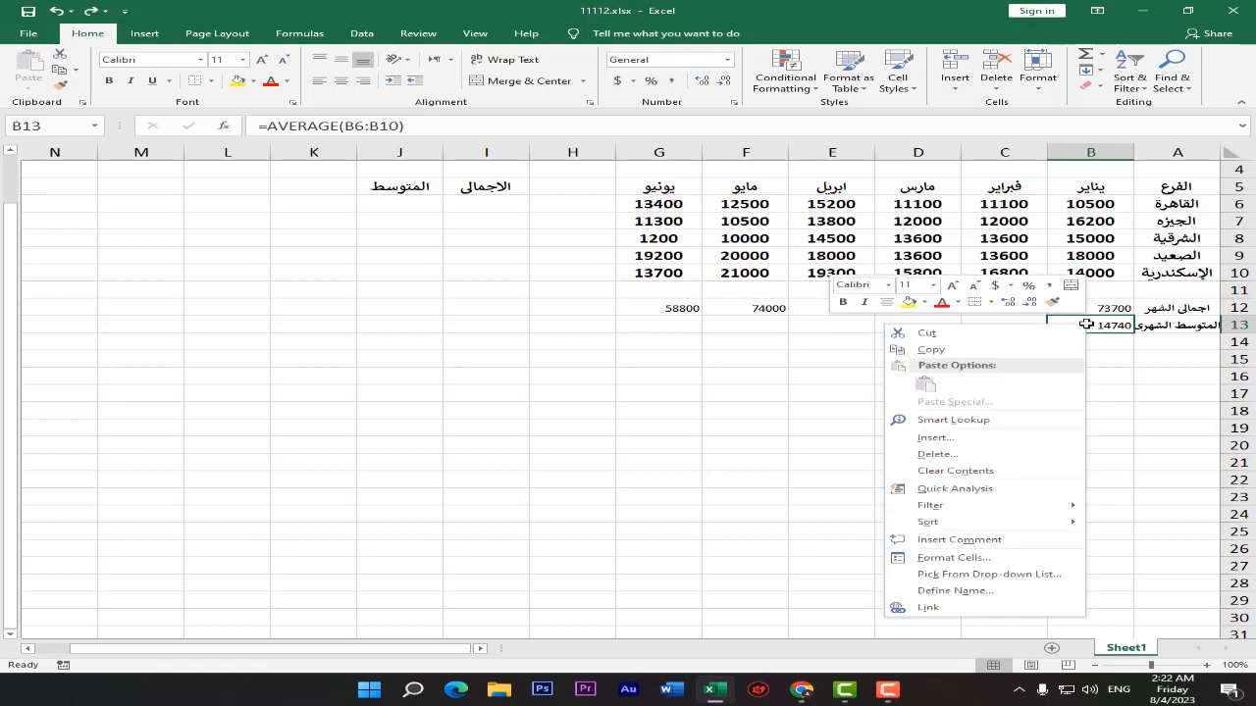
click(947, 348)
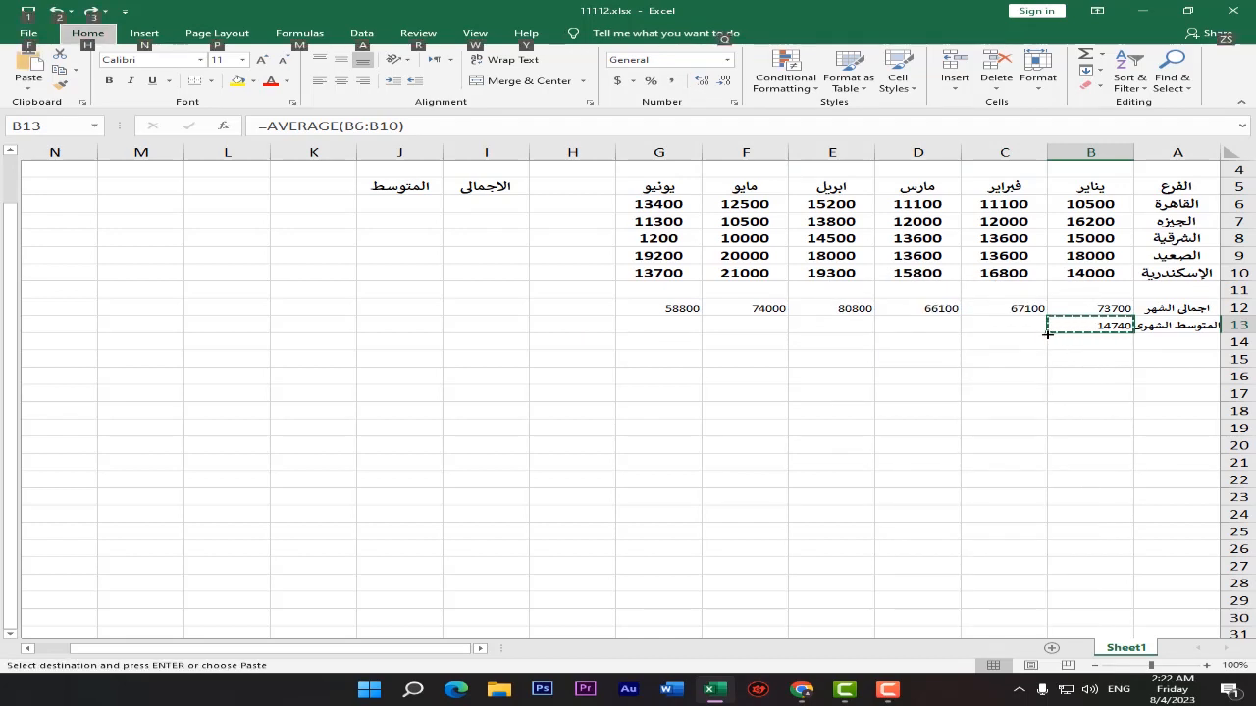
drag(1047, 333, 640, 327)
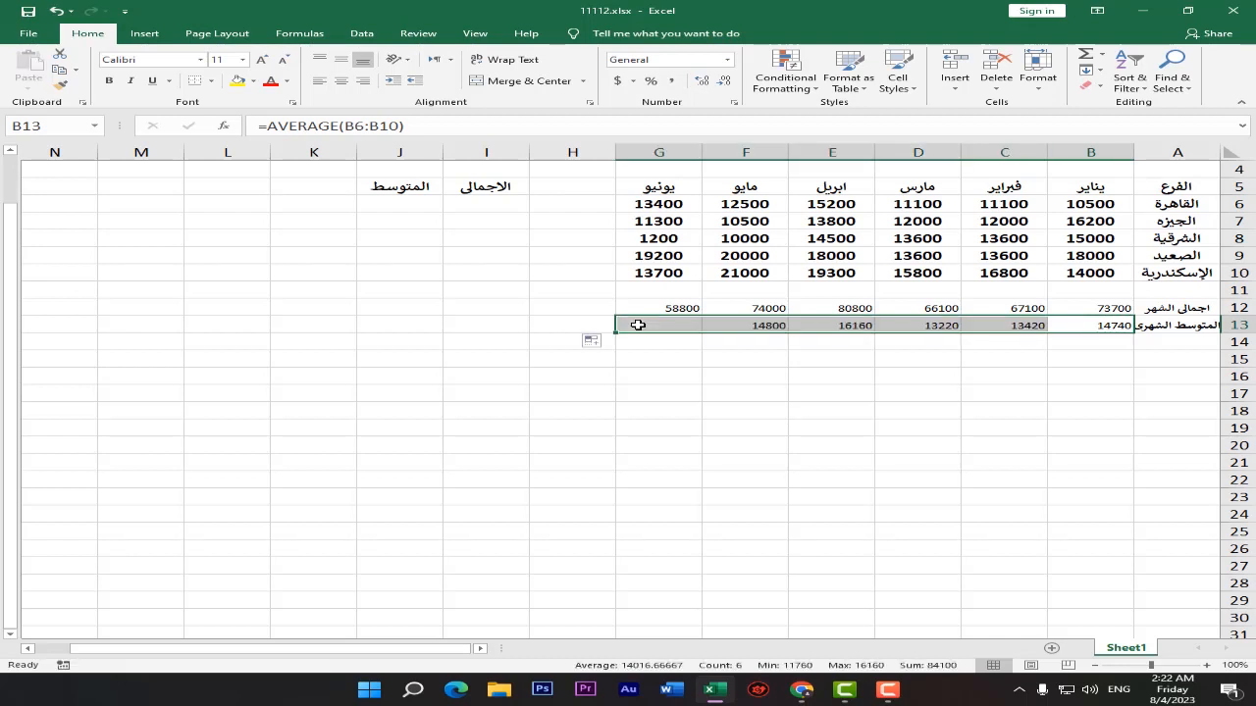
click(886, 377)
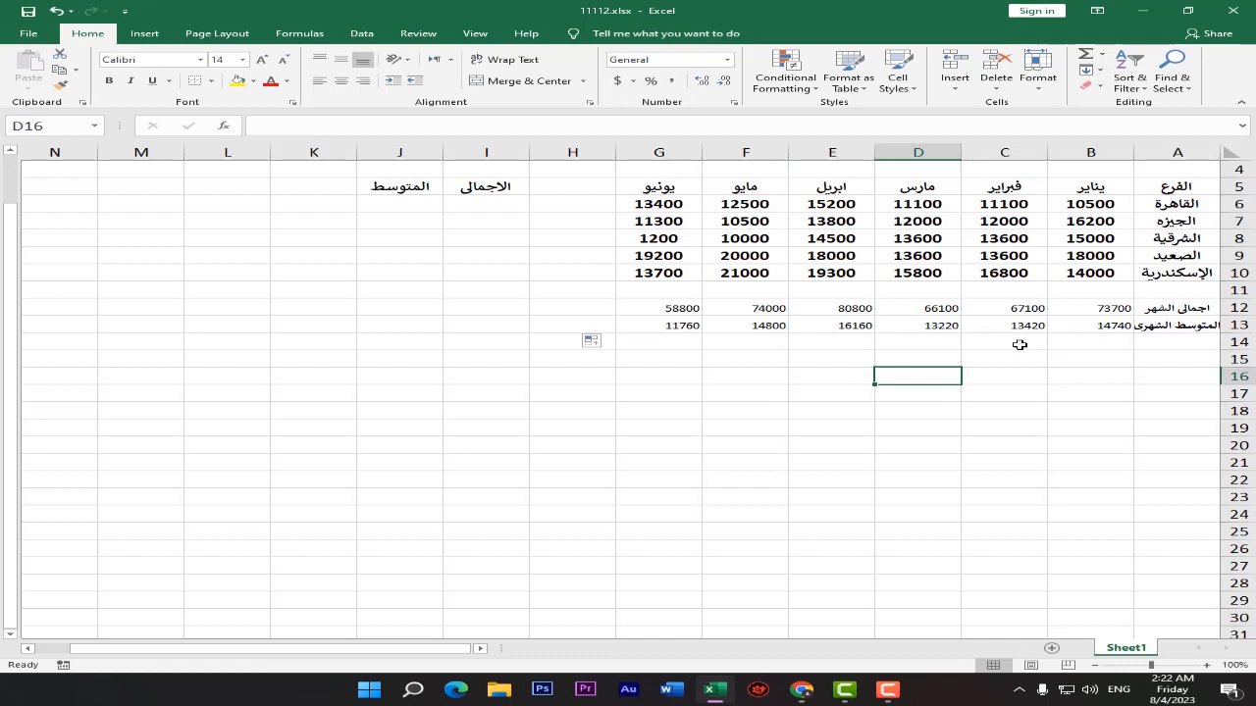
Try to reuse the B13 monthly average formula for the first branch by pasting it into J6, and clear the cell
click(1084, 324)
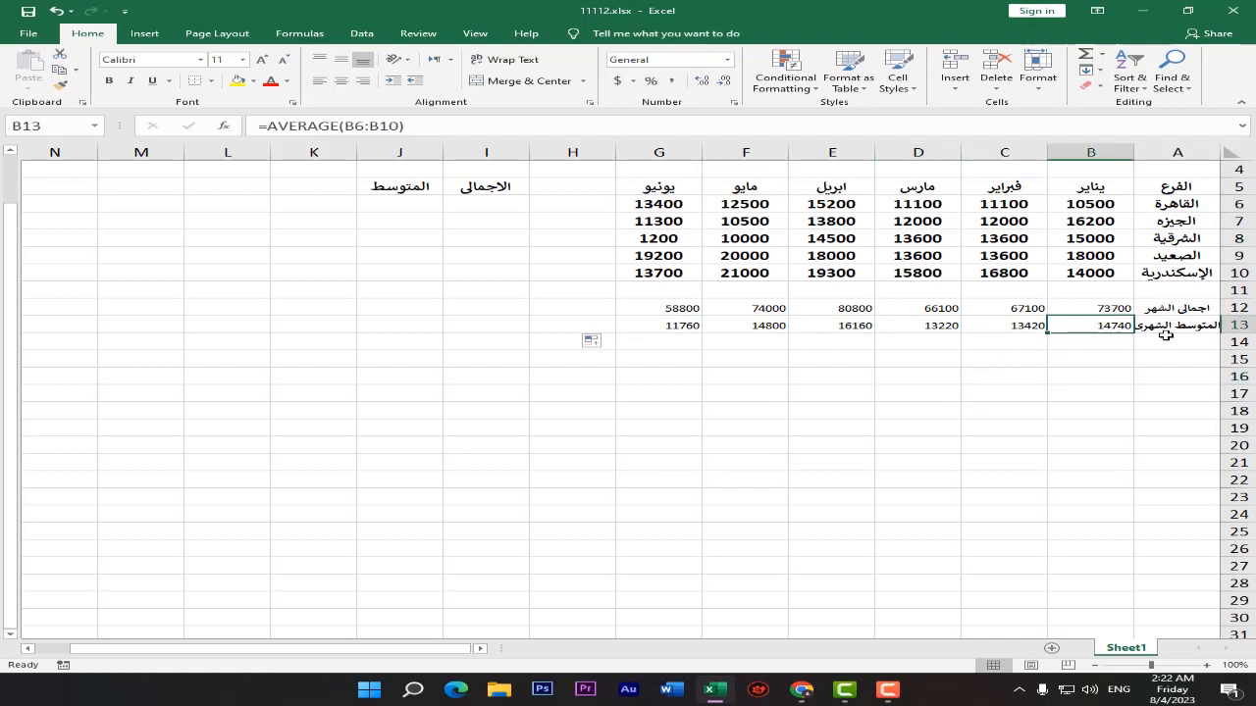
key(ctrl+c)
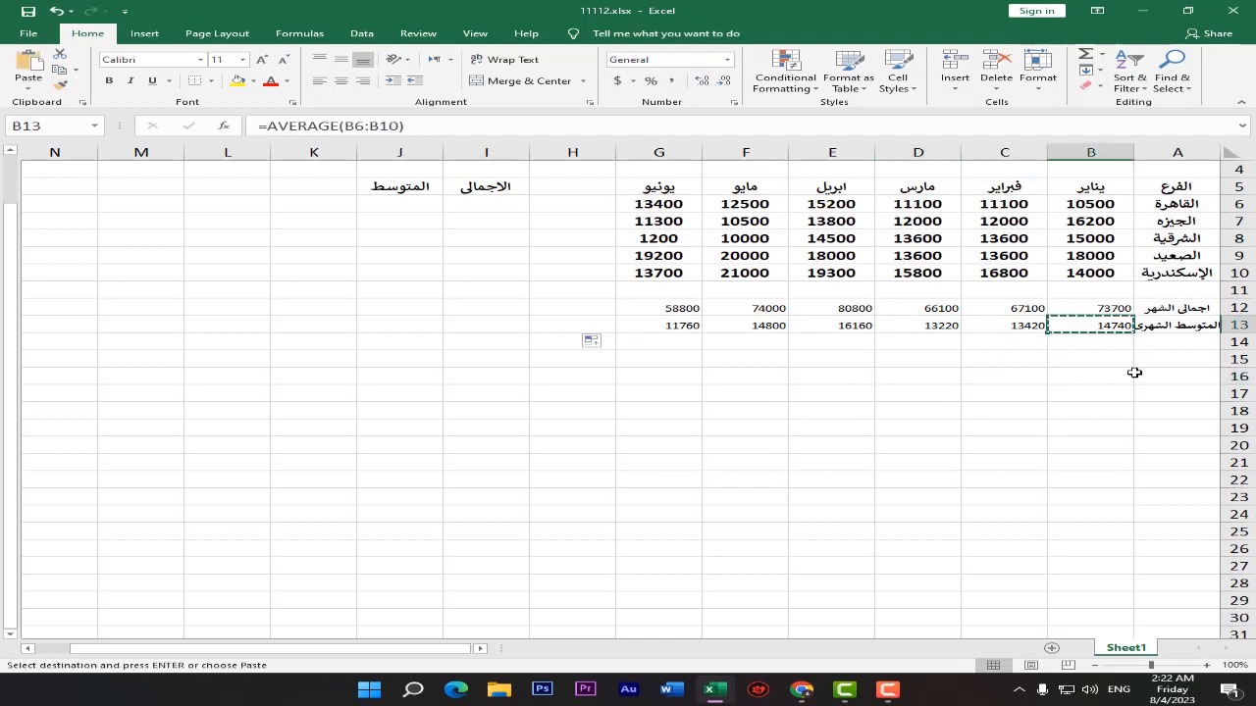
click(417, 206)
key(ctrl+v)
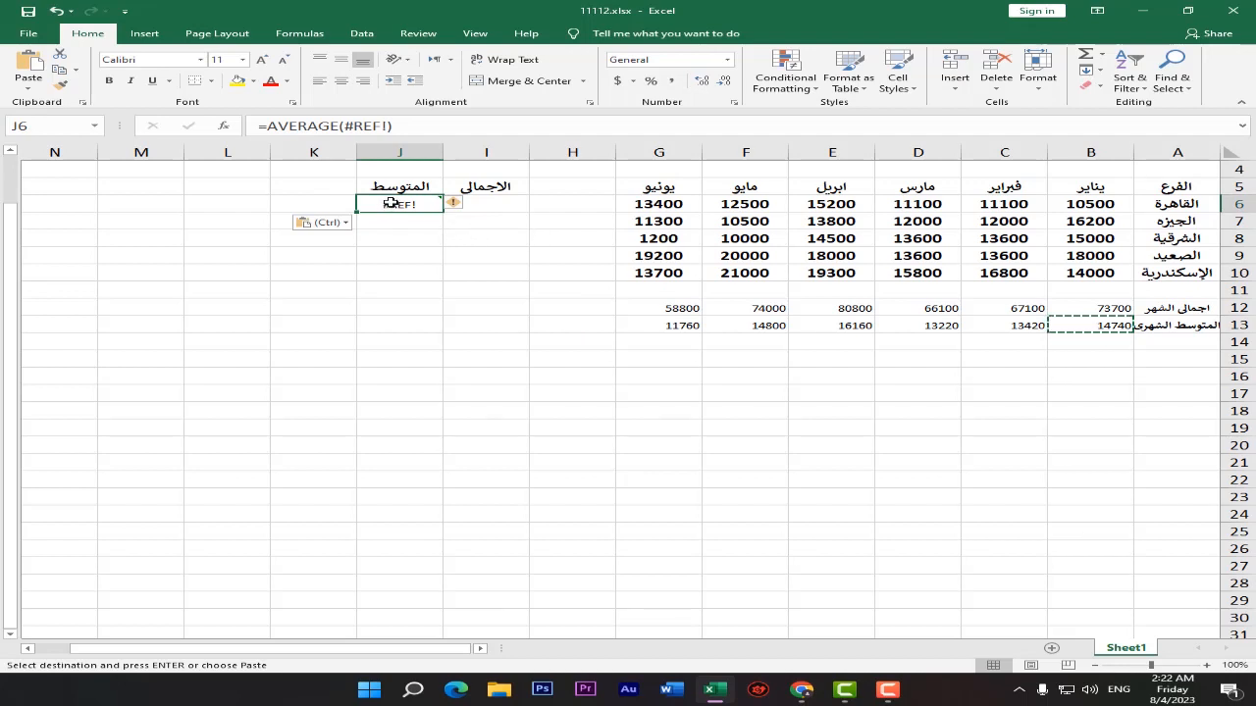
key(Delete)
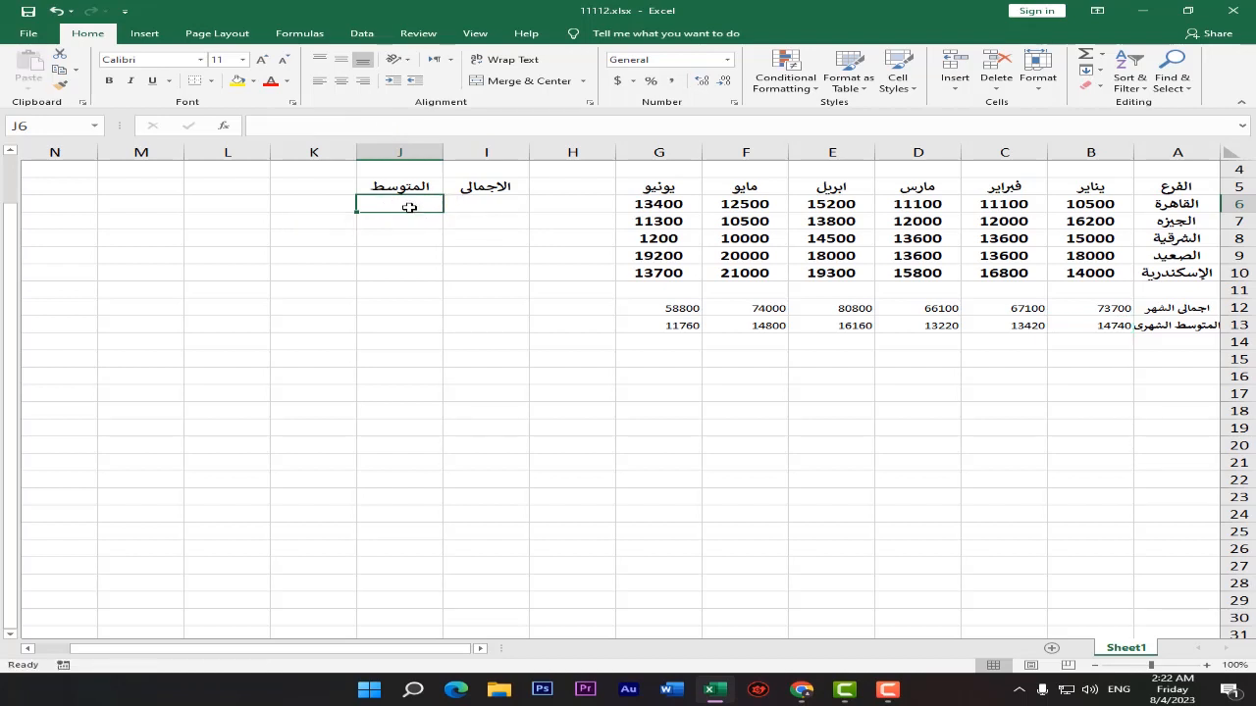
Calculate the first branch's average in J6 with =AVERAGE(B6:G6) and check it against the average of the selected row values
text(av)
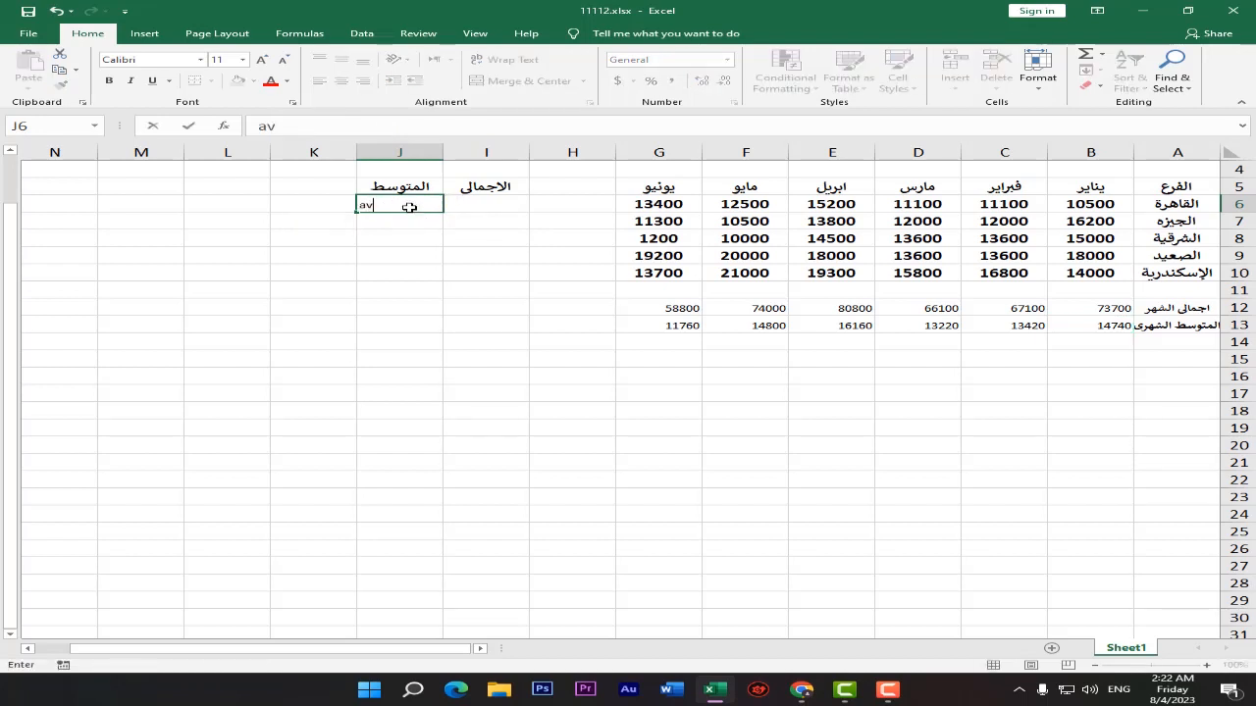
text(=)
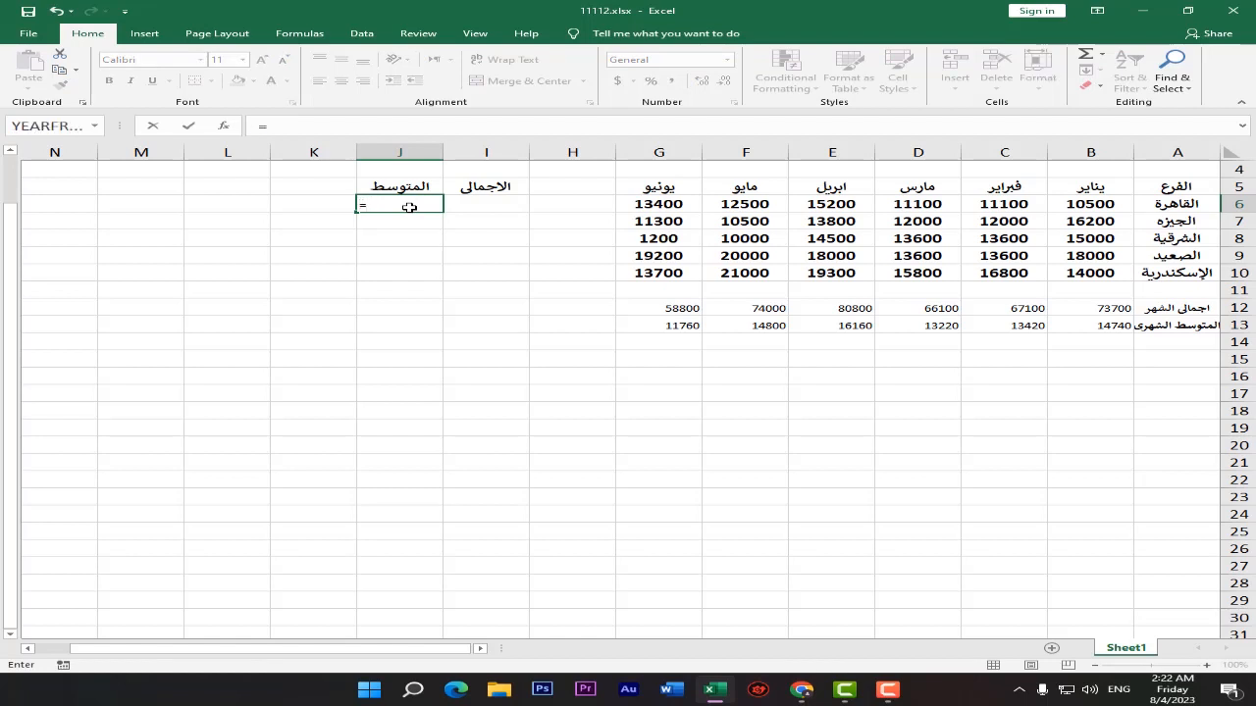
text(av)
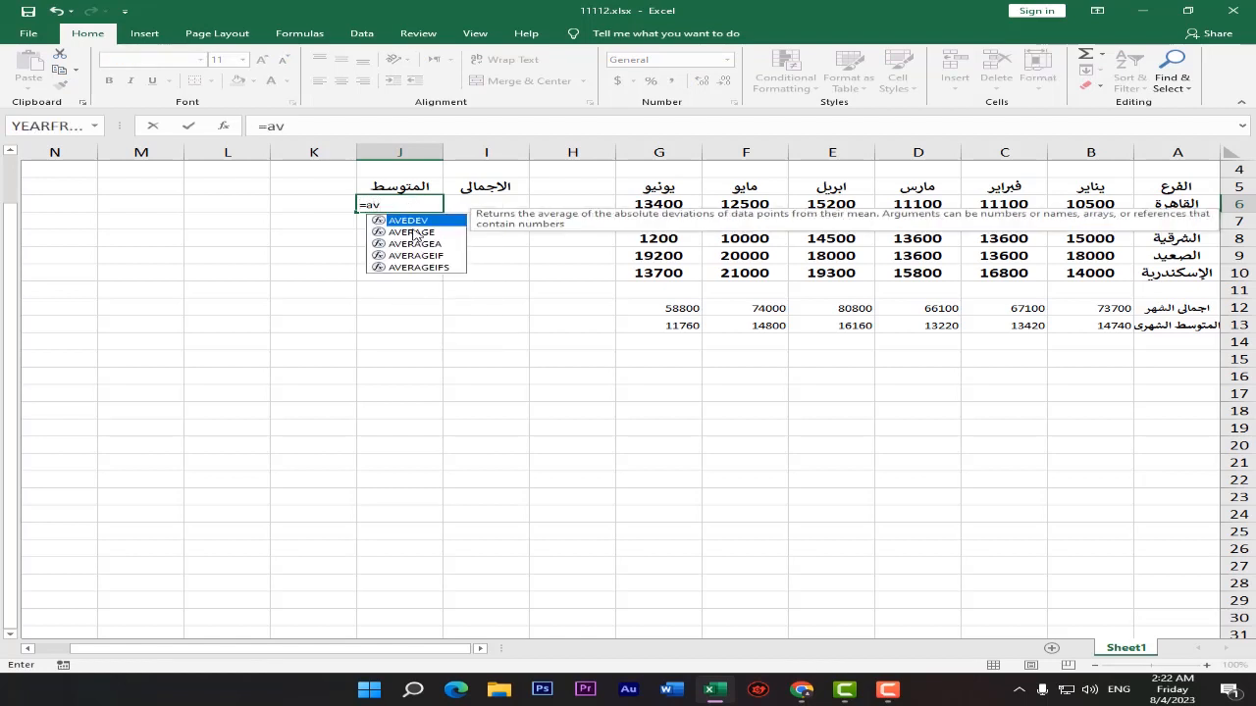
click(447, 232)
double_click(447, 231)
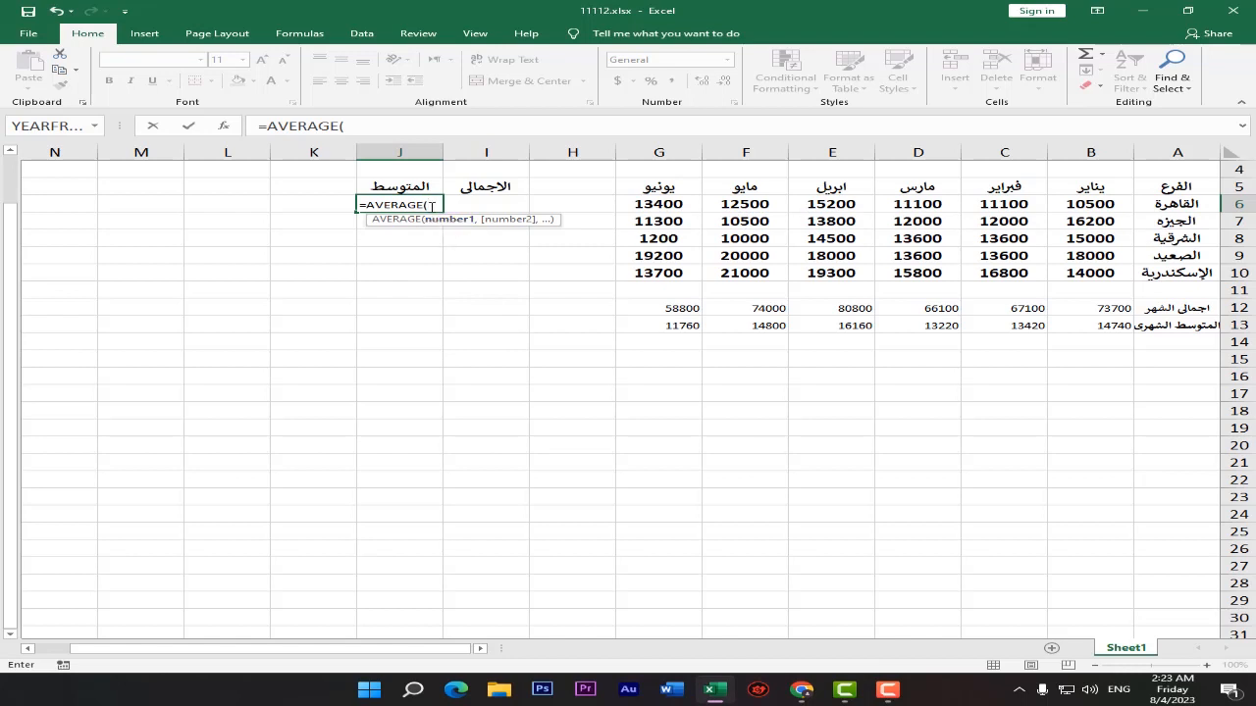
drag(640, 208, 1087, 208)
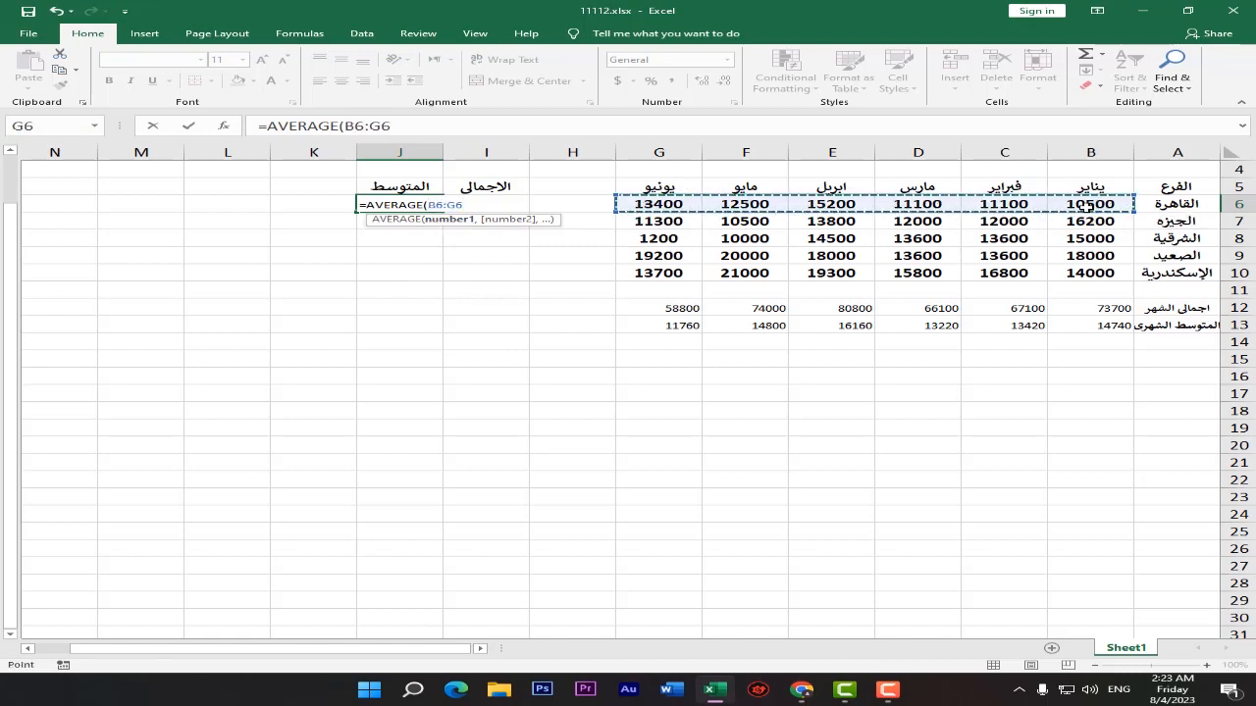
key(Return)
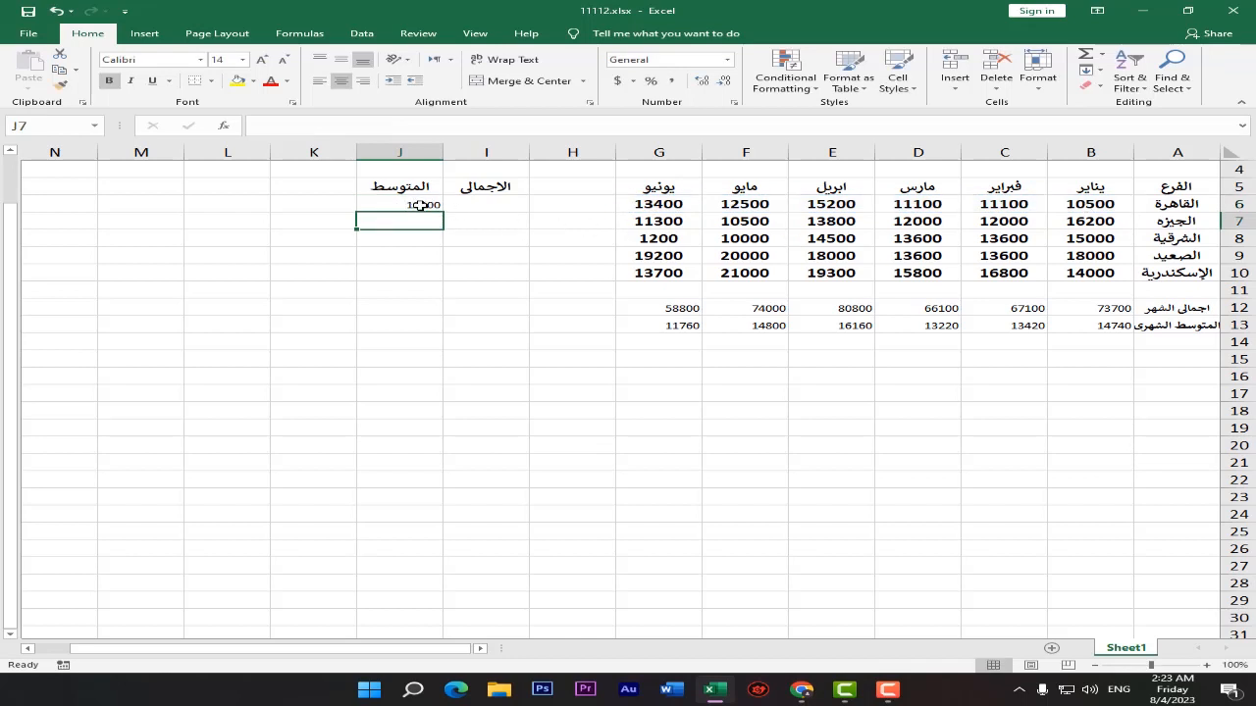
click(420, 205)
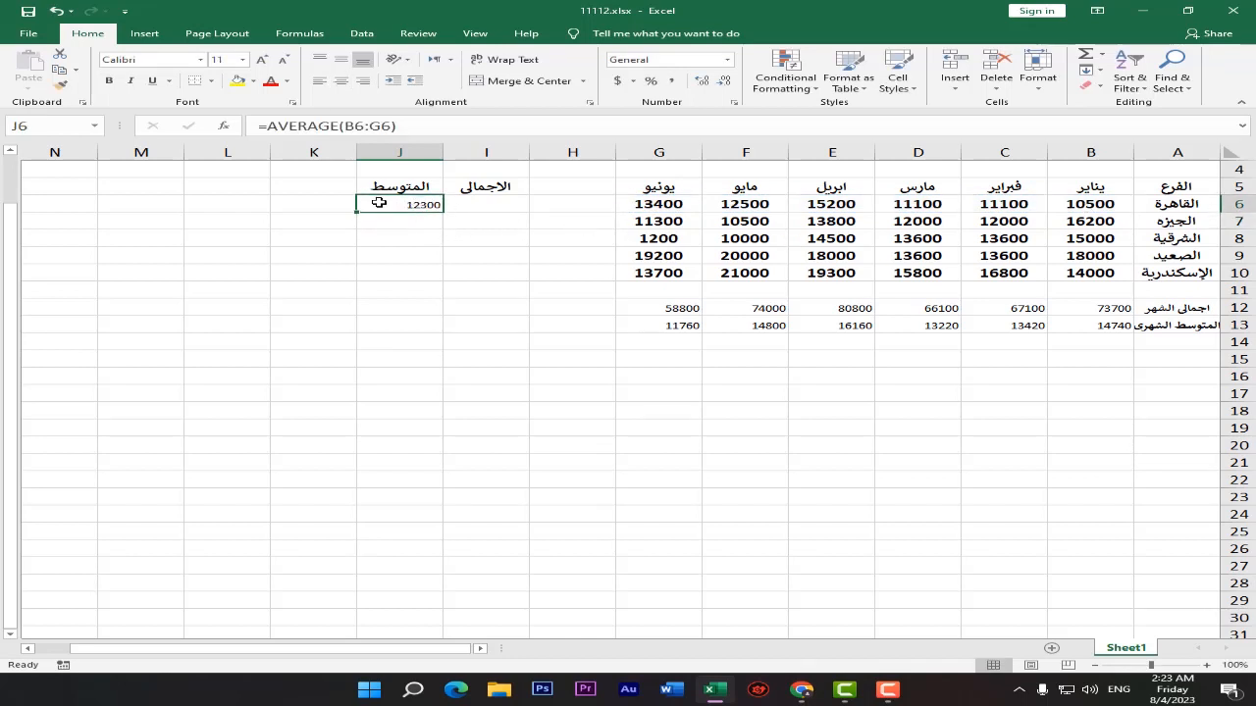
drag(642, 206, 1069, 207)
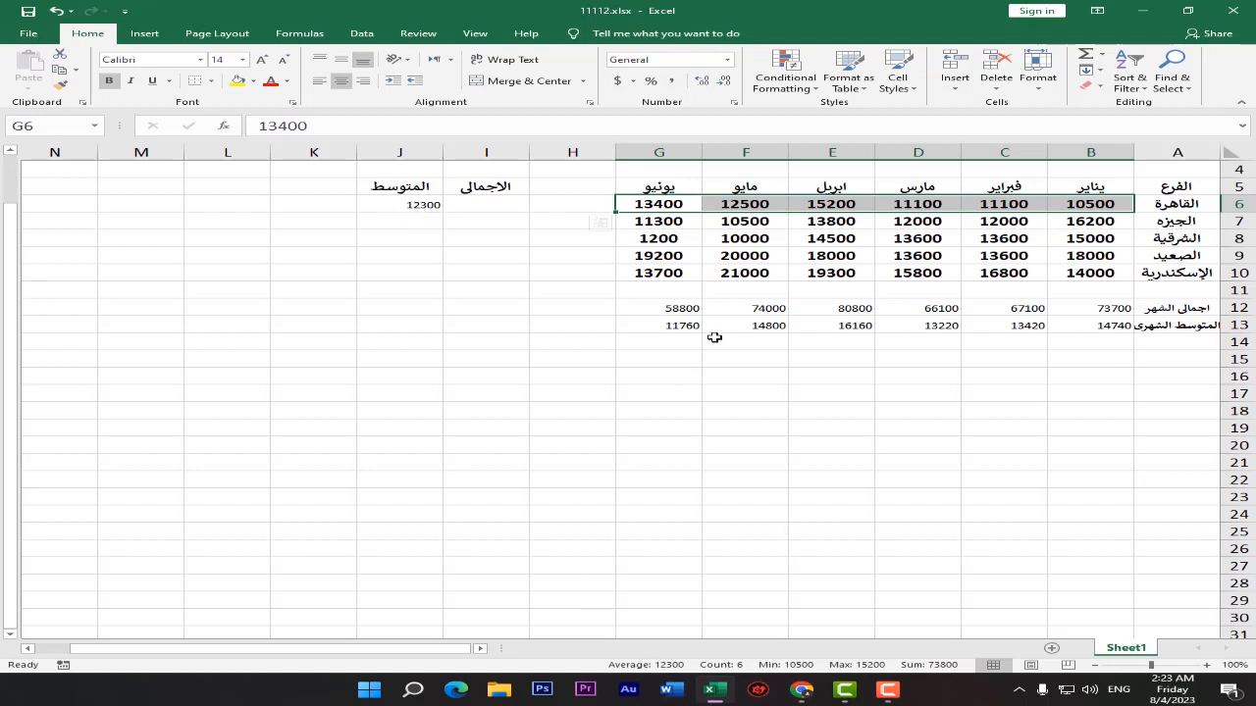
Fill the J6 average formula down to J10 and check J7 against the average of B7:G7
click(420, 205)
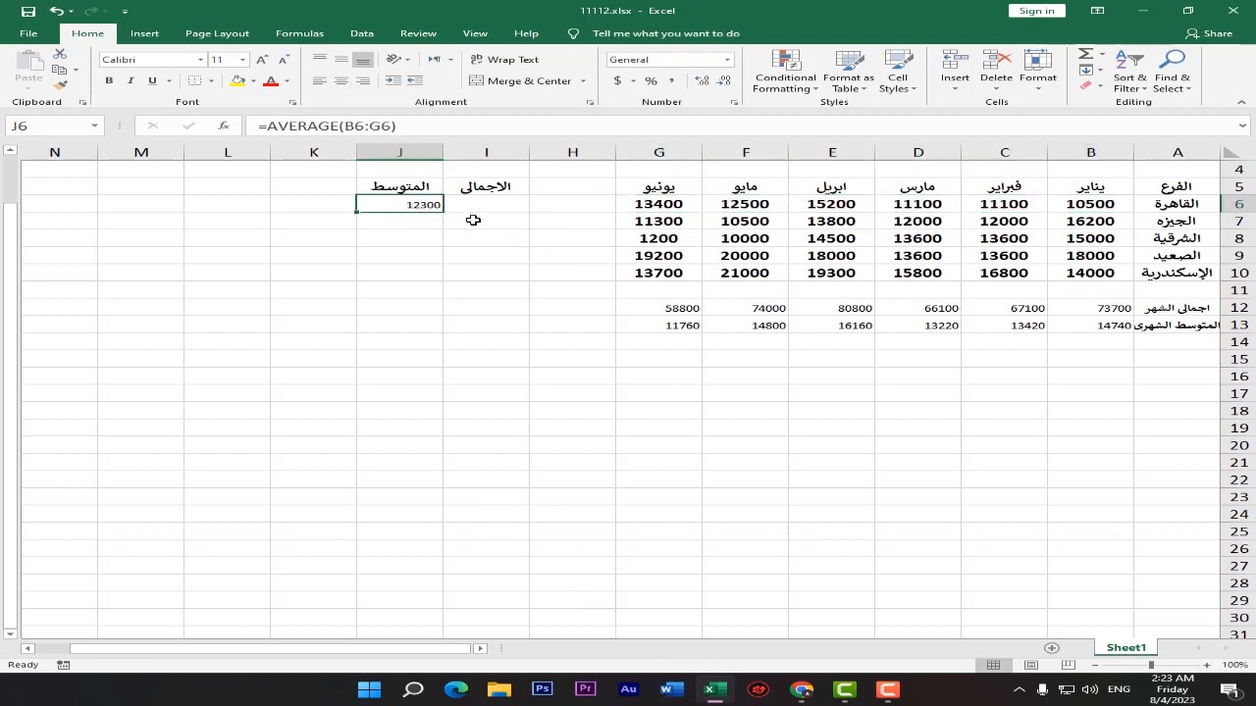
drag(363, 215, 363, 283)
click(434, 310)
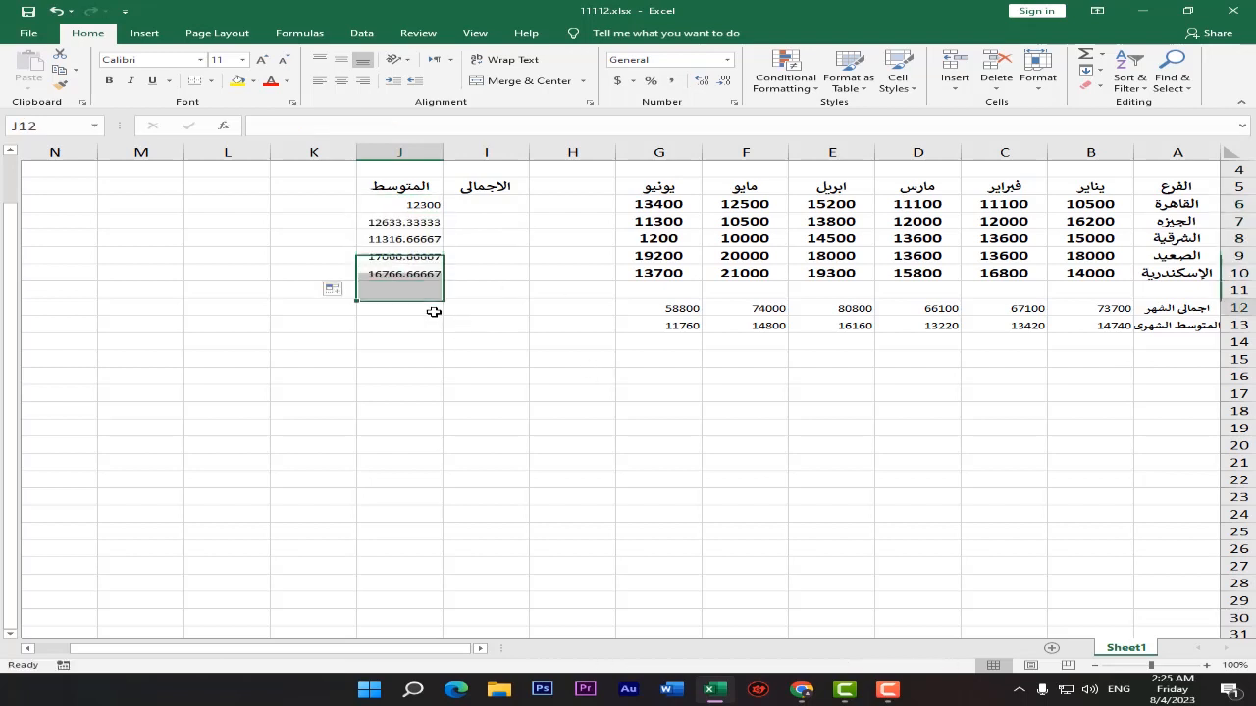
click(423, 223)
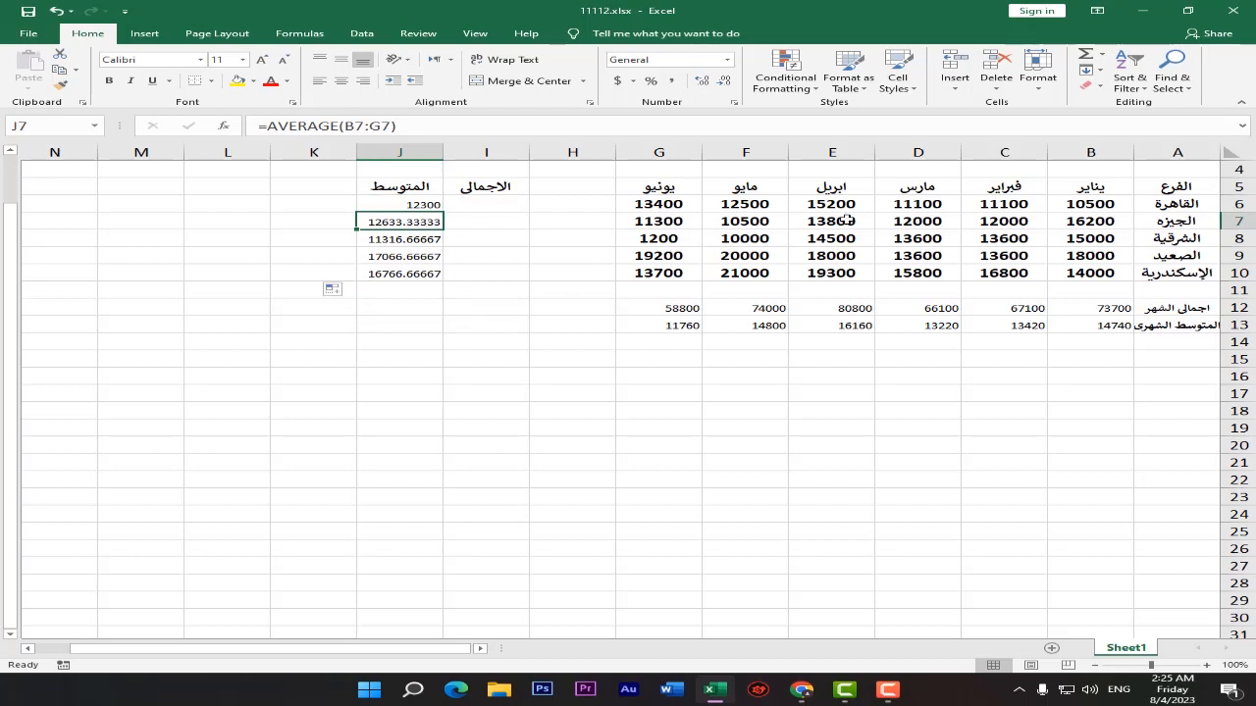
drag(677, 224, 1079, 222)
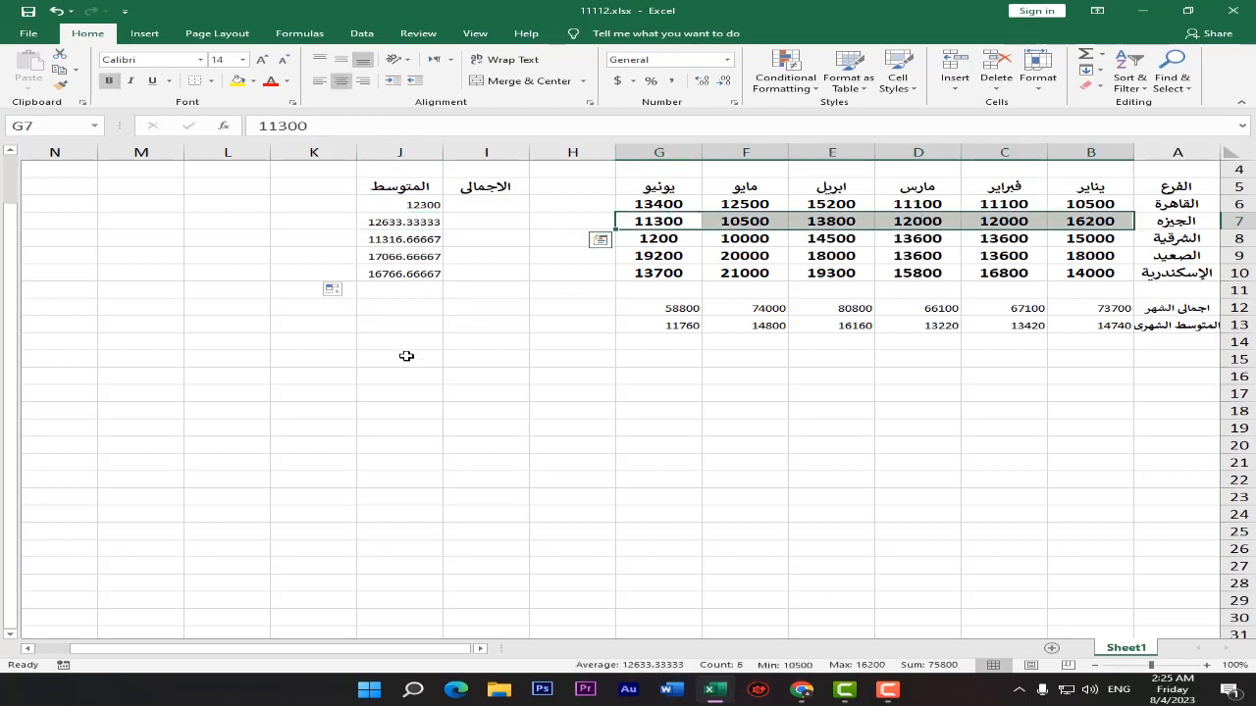
Calculate January's average in B14 by dividing its monthly total by five with =B12/5
click(393, 235)
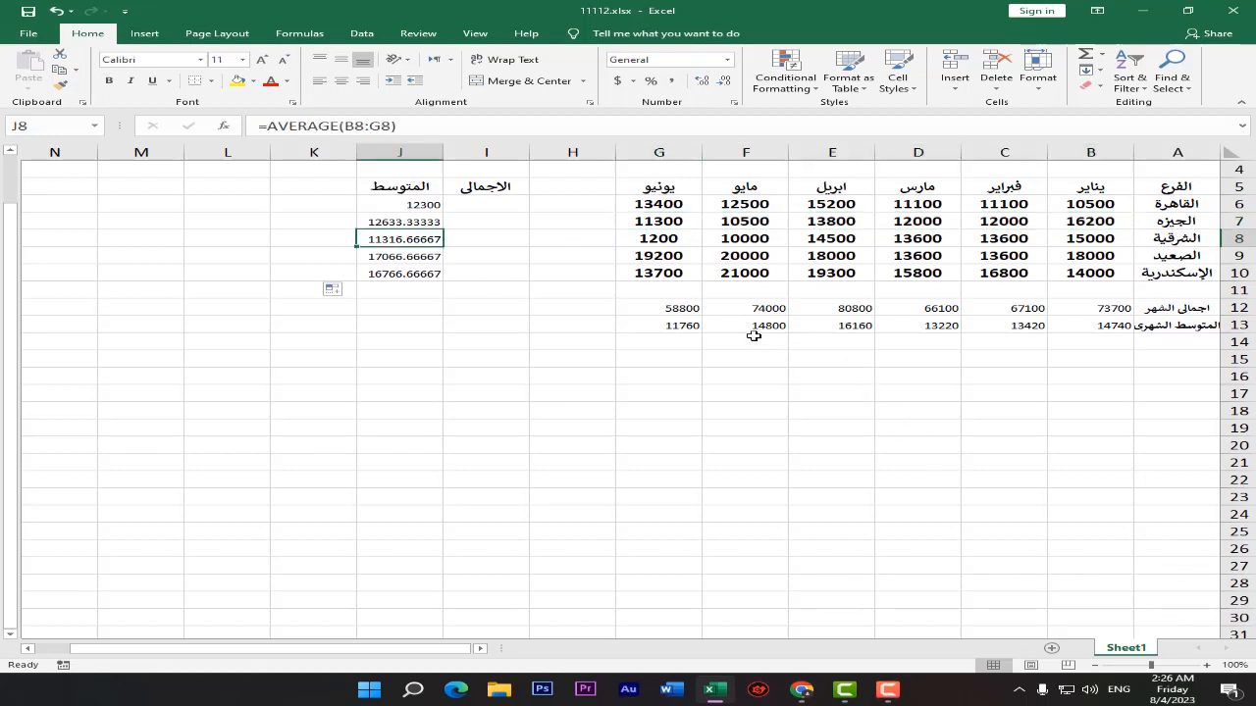
click(1103, 340)
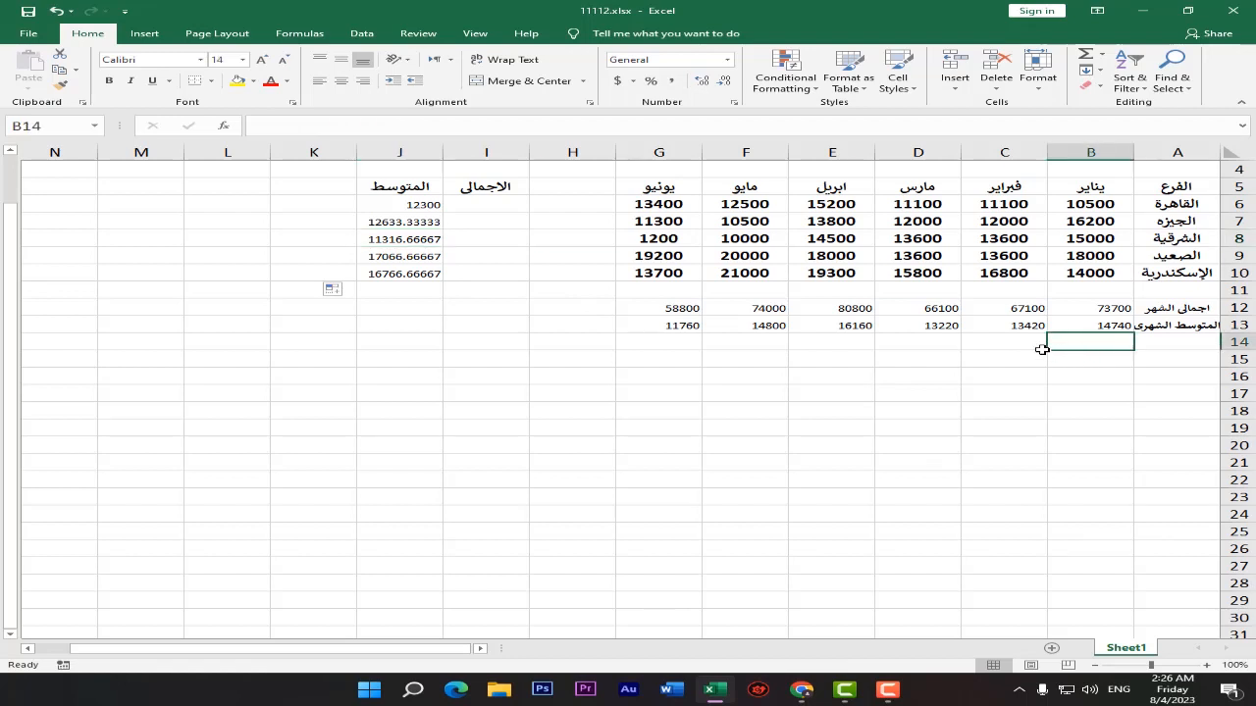
text(=)
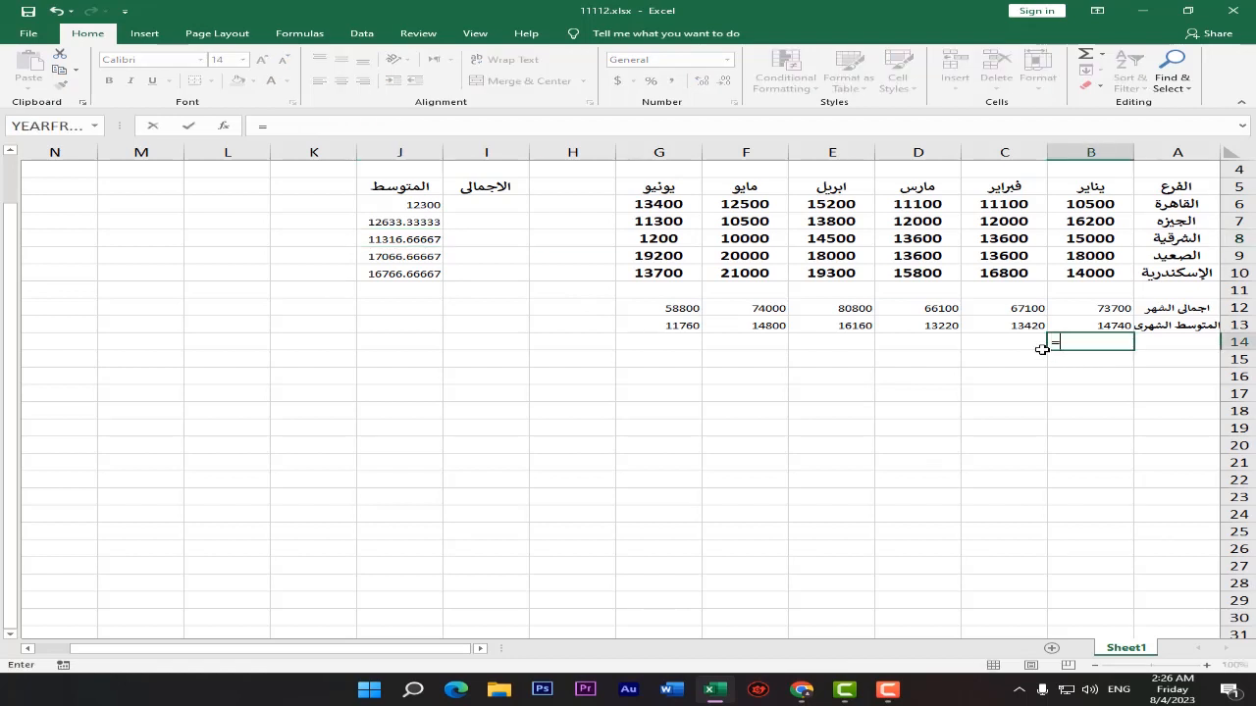
click(1115, 309)
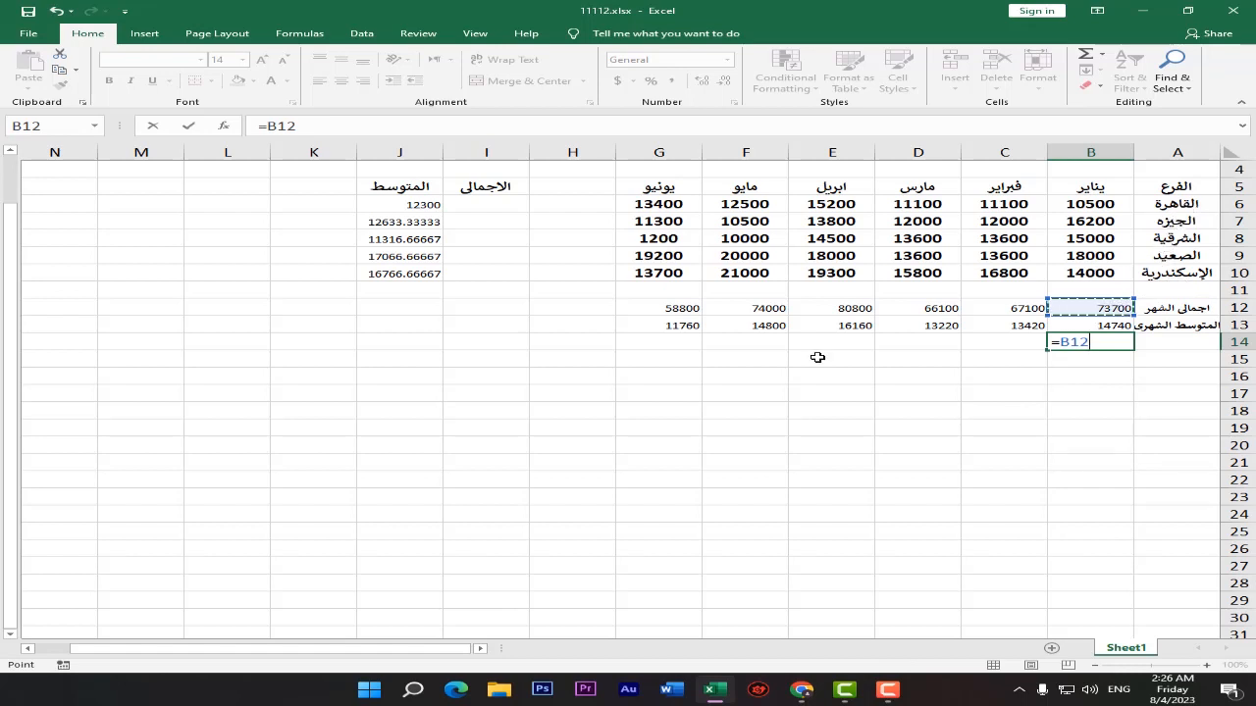
text(/5)
key(Return)
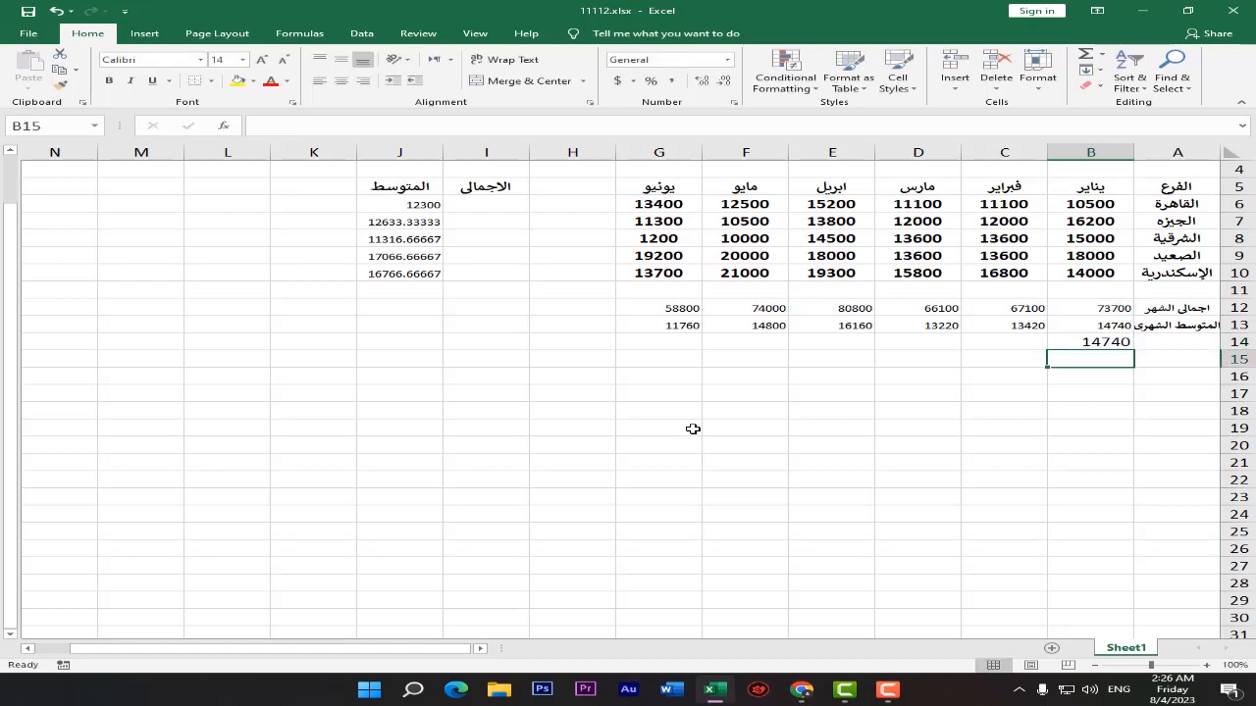
Enlarge the font of B13 to match B14 and compare the formulas in the two cells
click(1109, 338)
click(1108, 327)
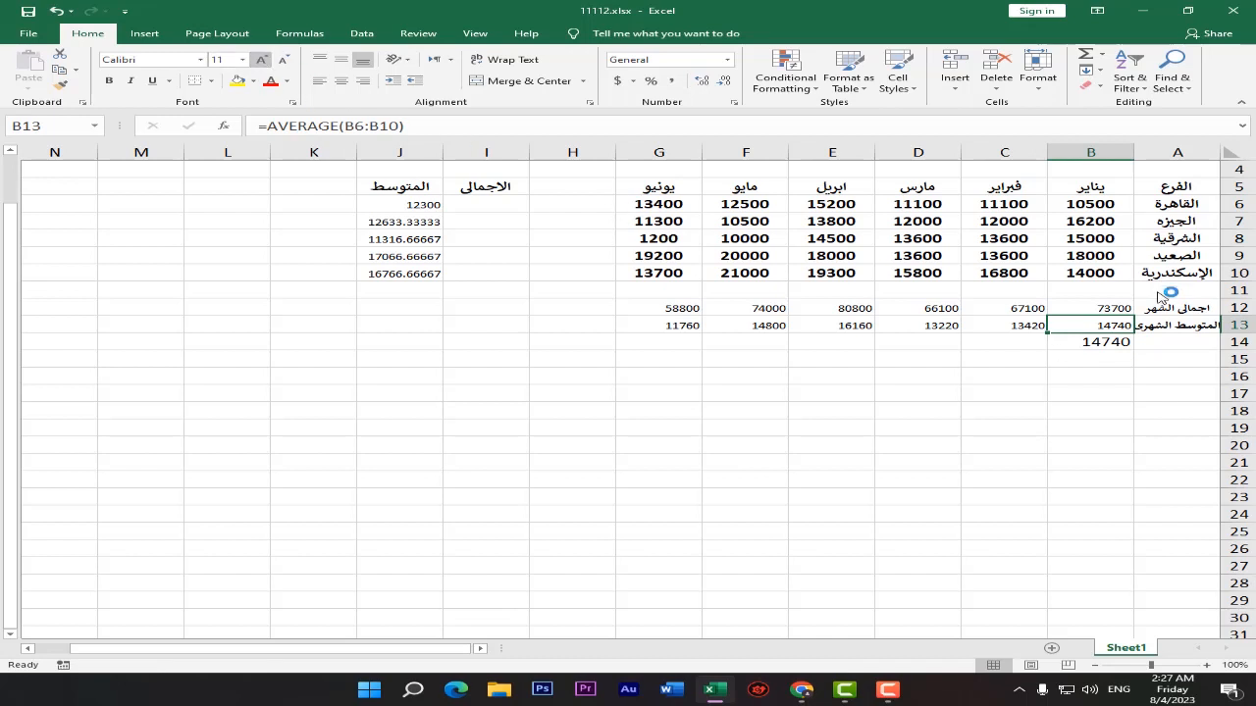
click(1110, 343)
click(1107, 327)
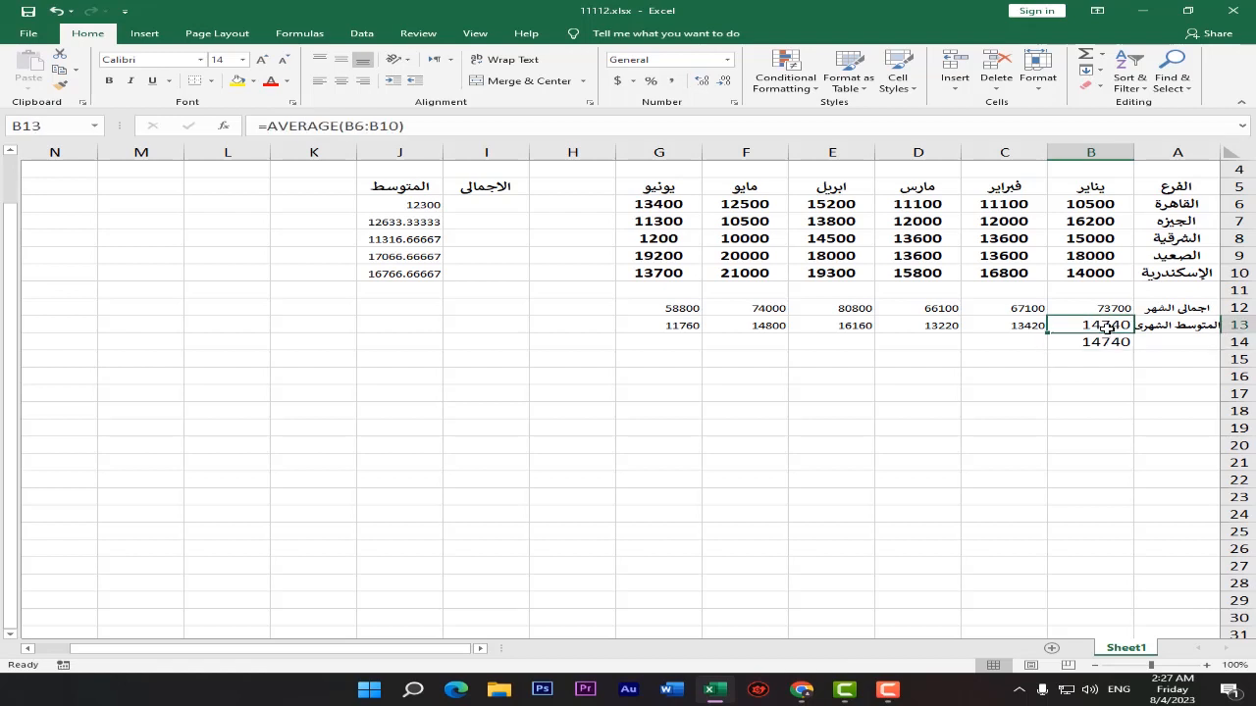
click(1098, 341)
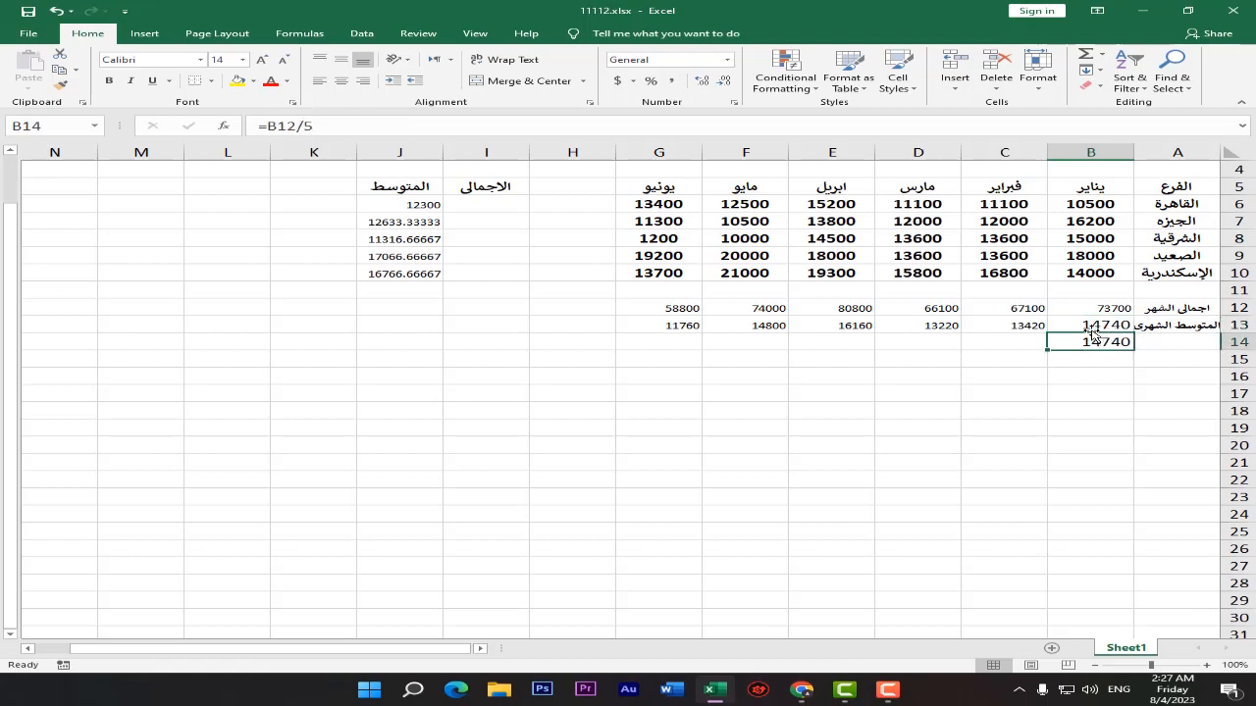
click(1089, 326)
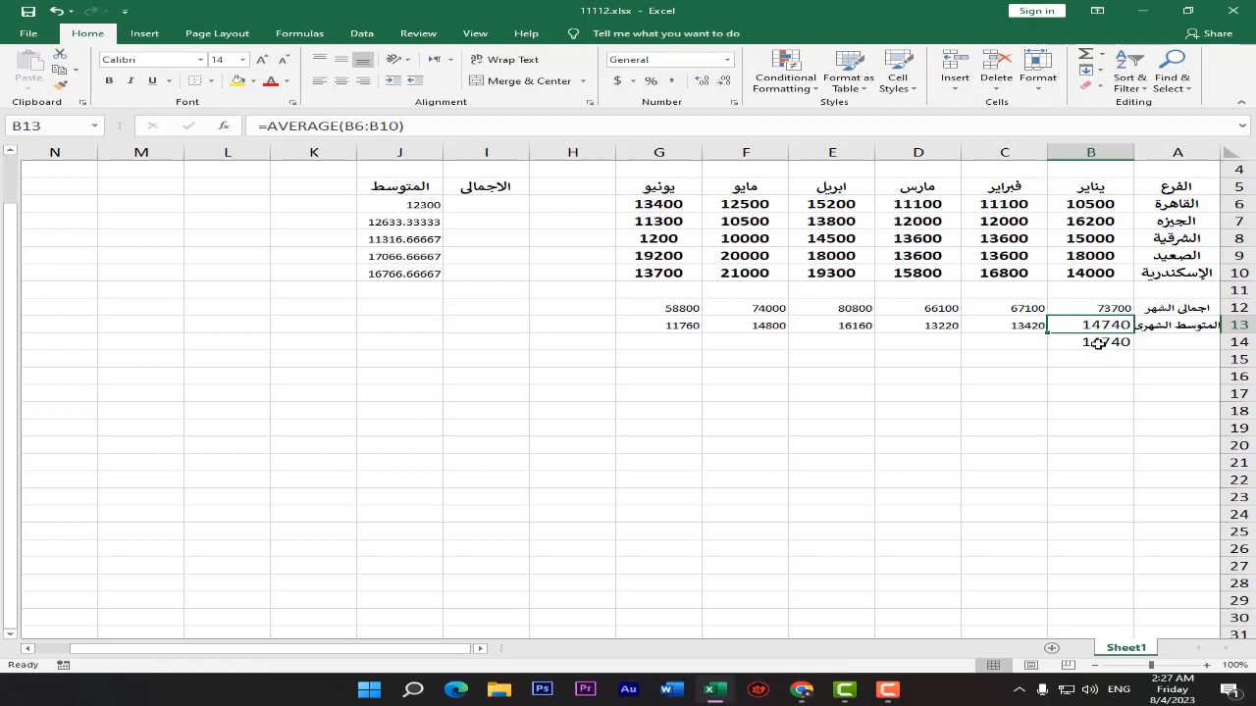
click(1099, 343)
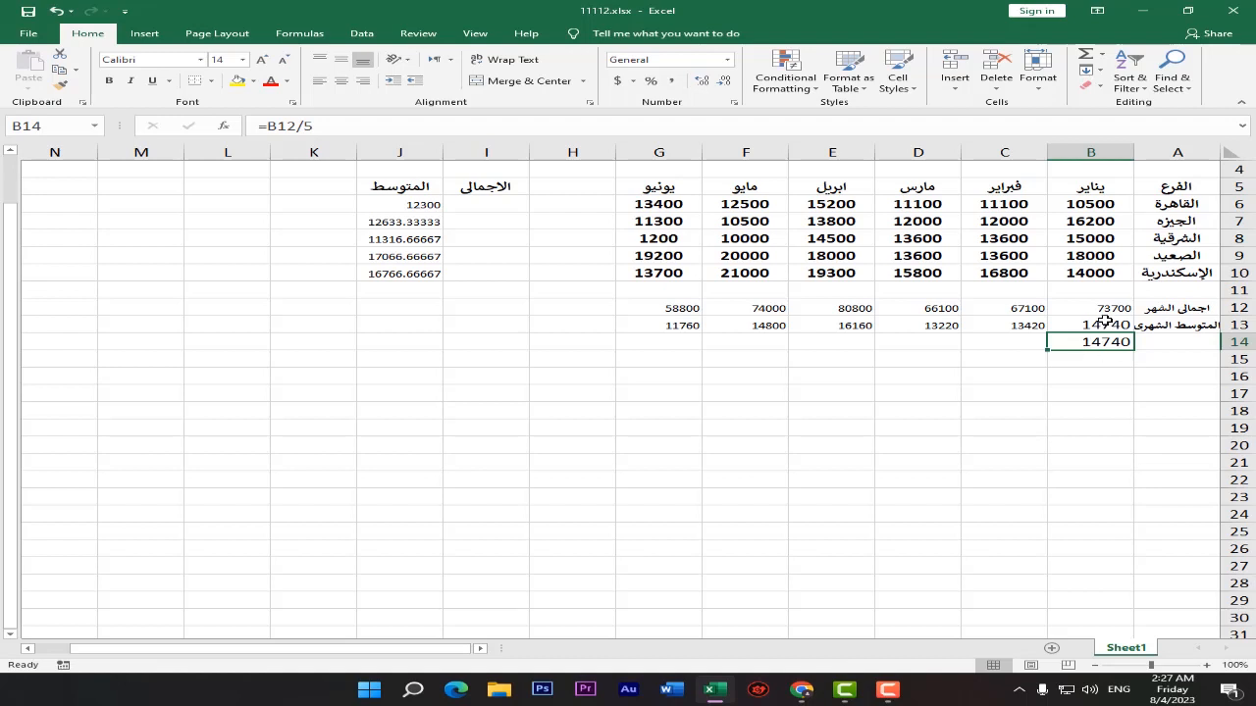
click(1105, 323)
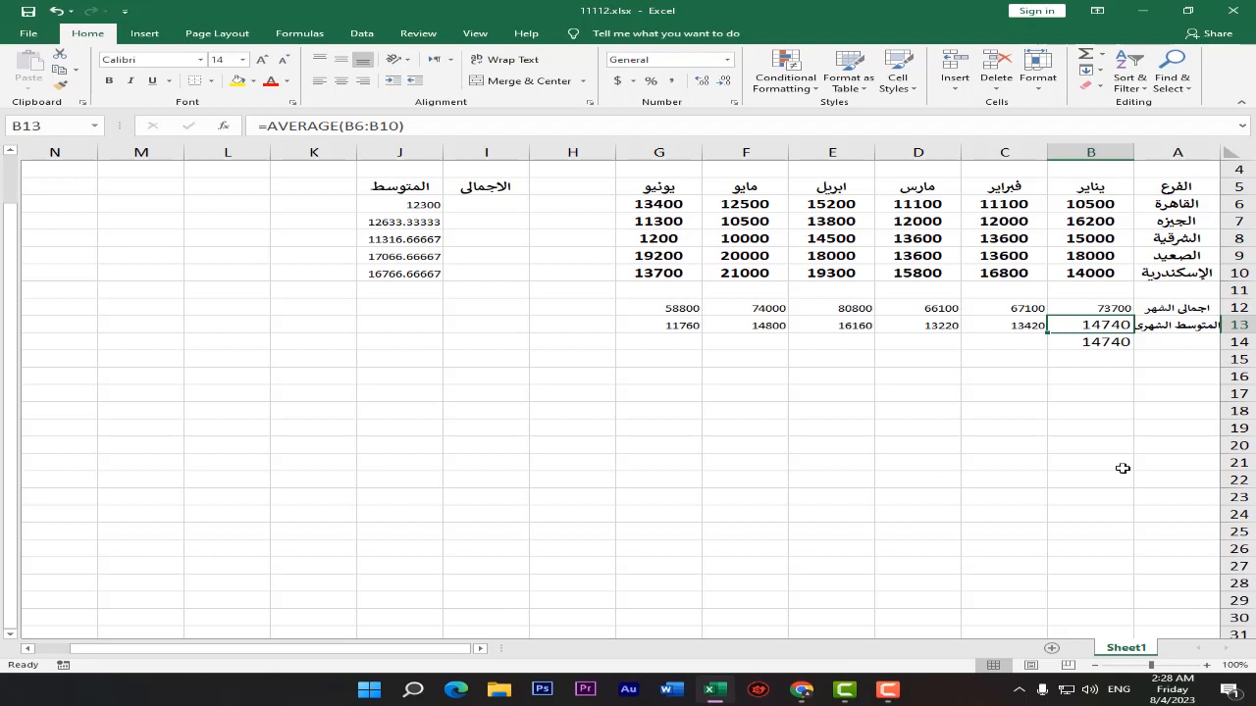
click(1106, 361)
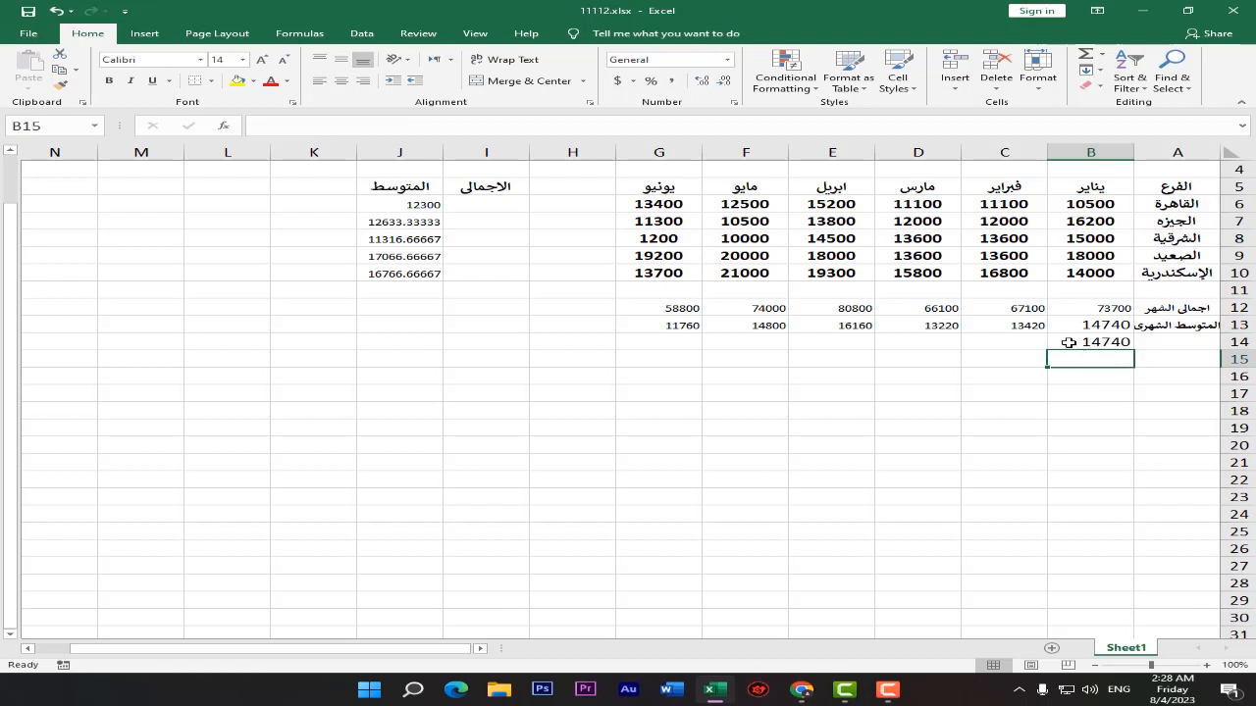
Calculate February's average in C14 with the manual formula =(C6+C7+C8+C9+C10)/5
click(1026, 343)
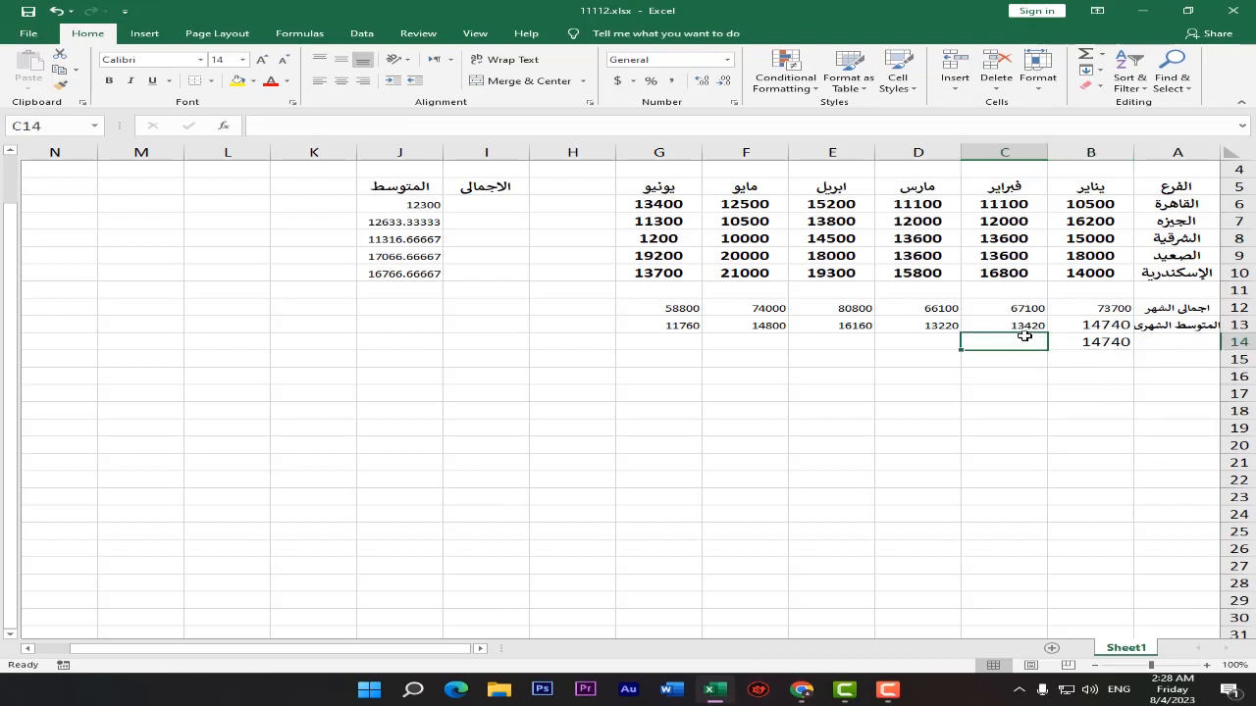
text(=)
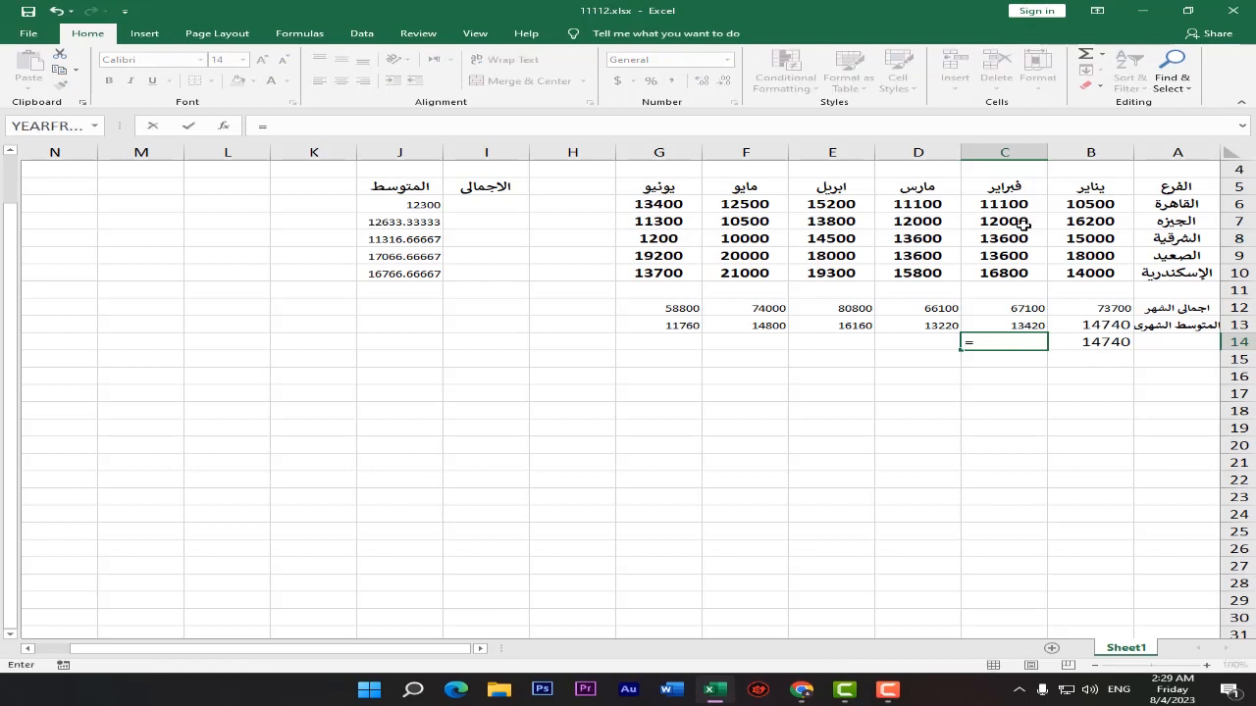
text(()
click(1005, 204)
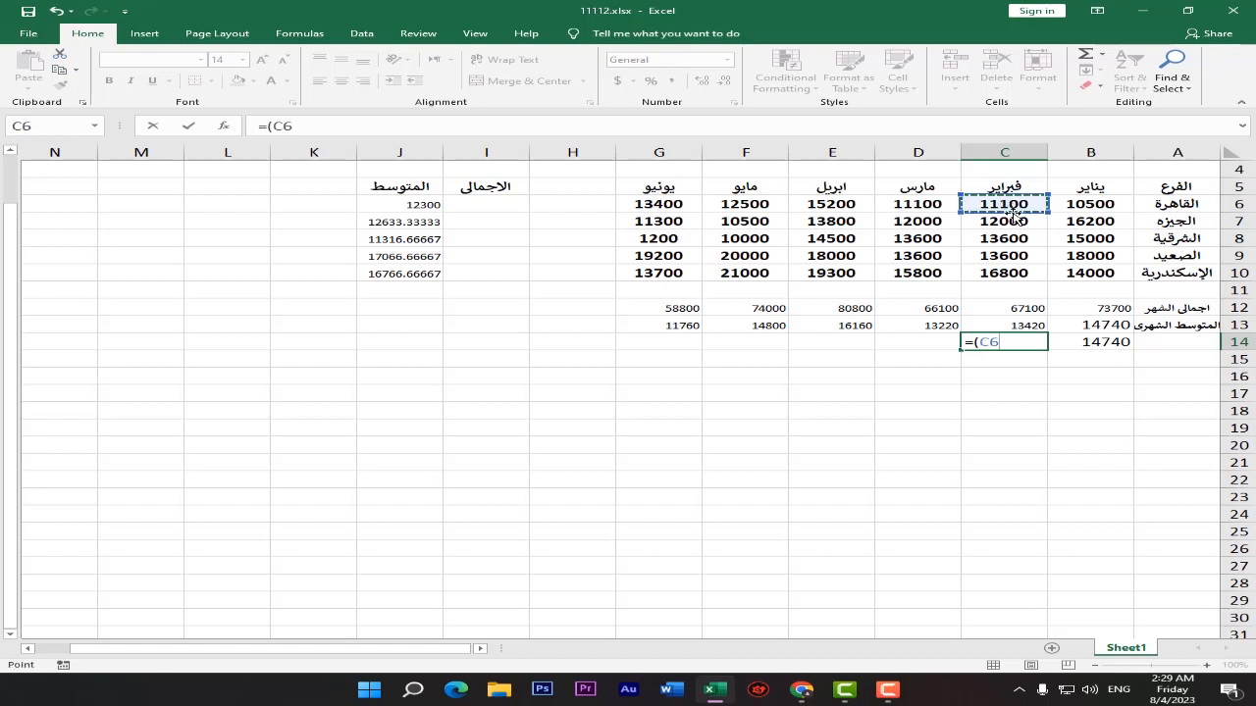
text(+)
click(1014, 223)
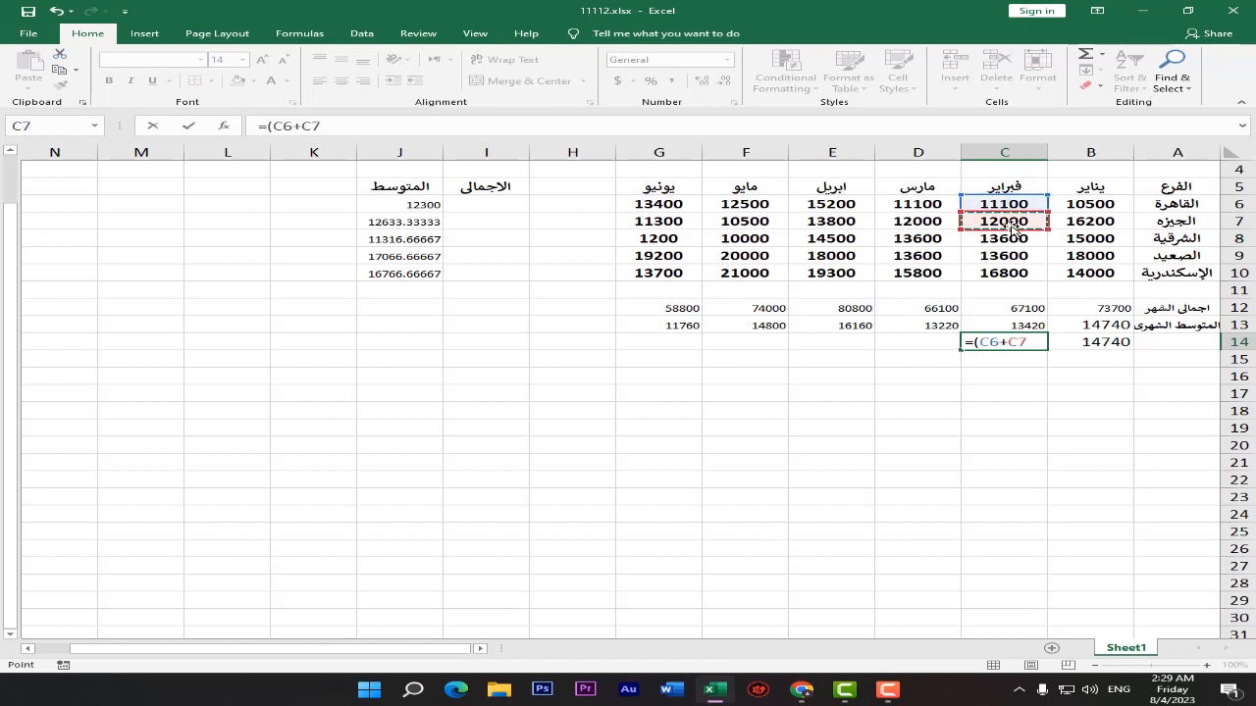
text(+)
click(1001, 241)
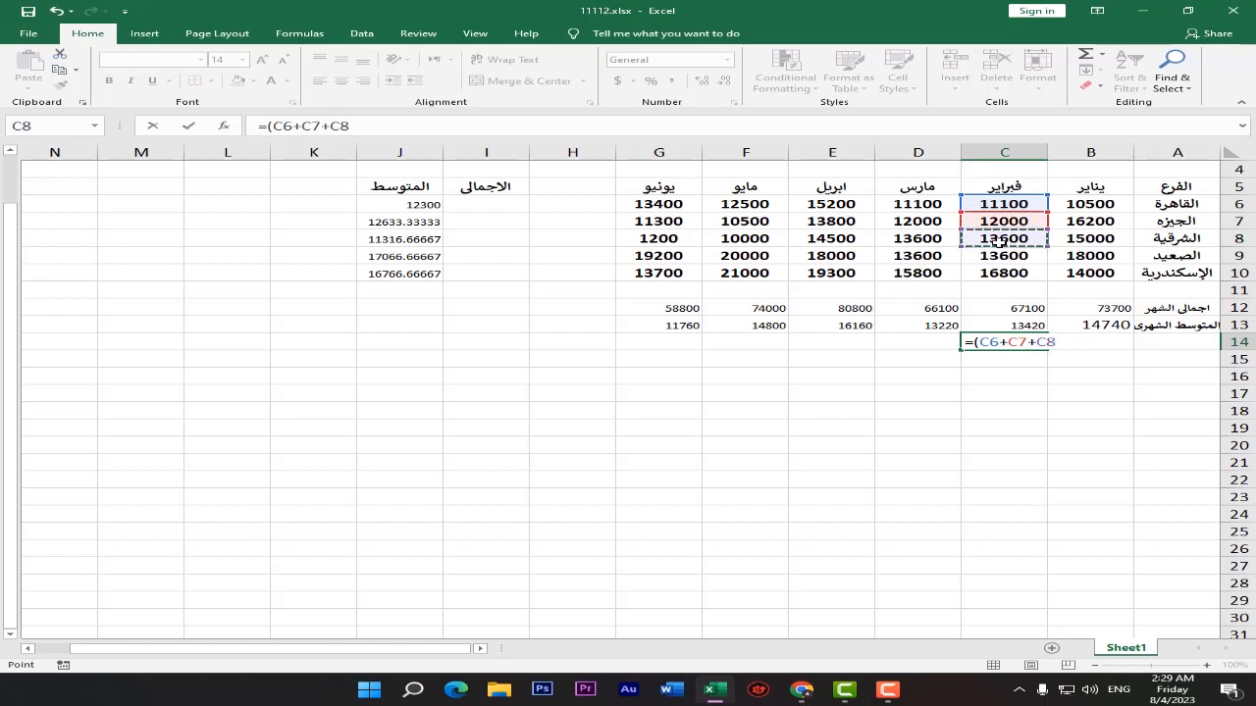
text(+)
click(999, 256)
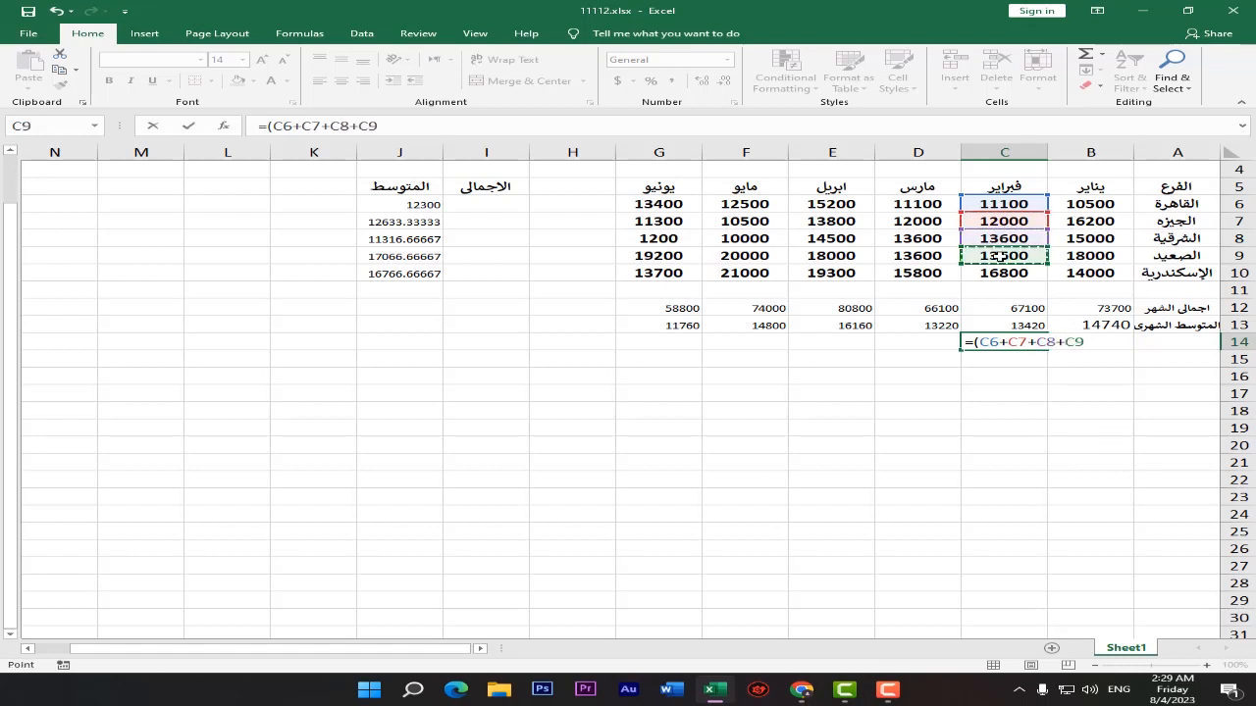
text(+)
click(1002, 272)
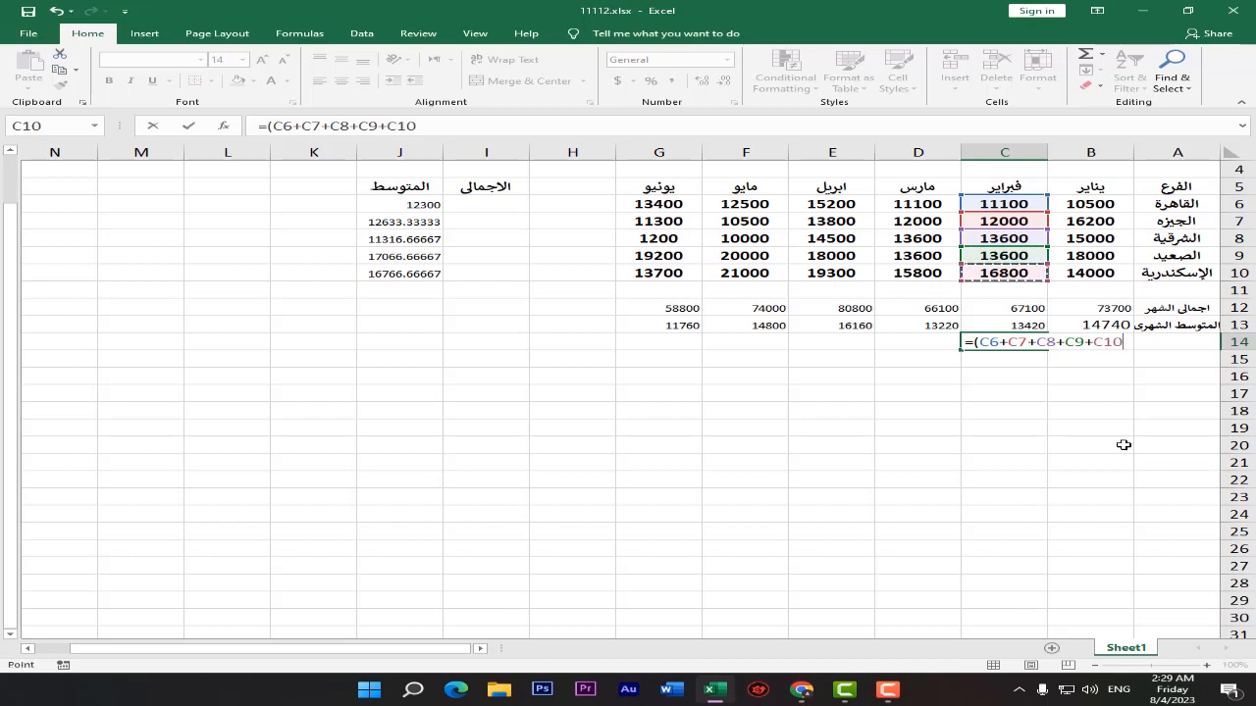
text()/5)
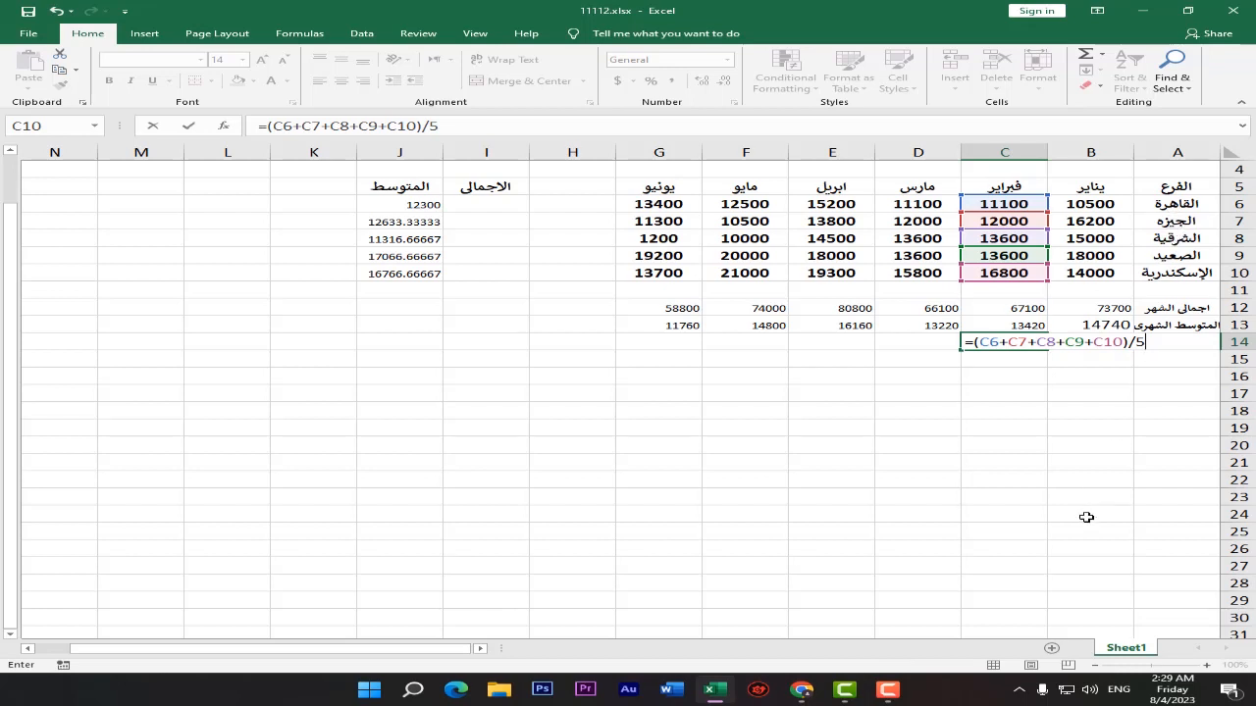
key(Return)
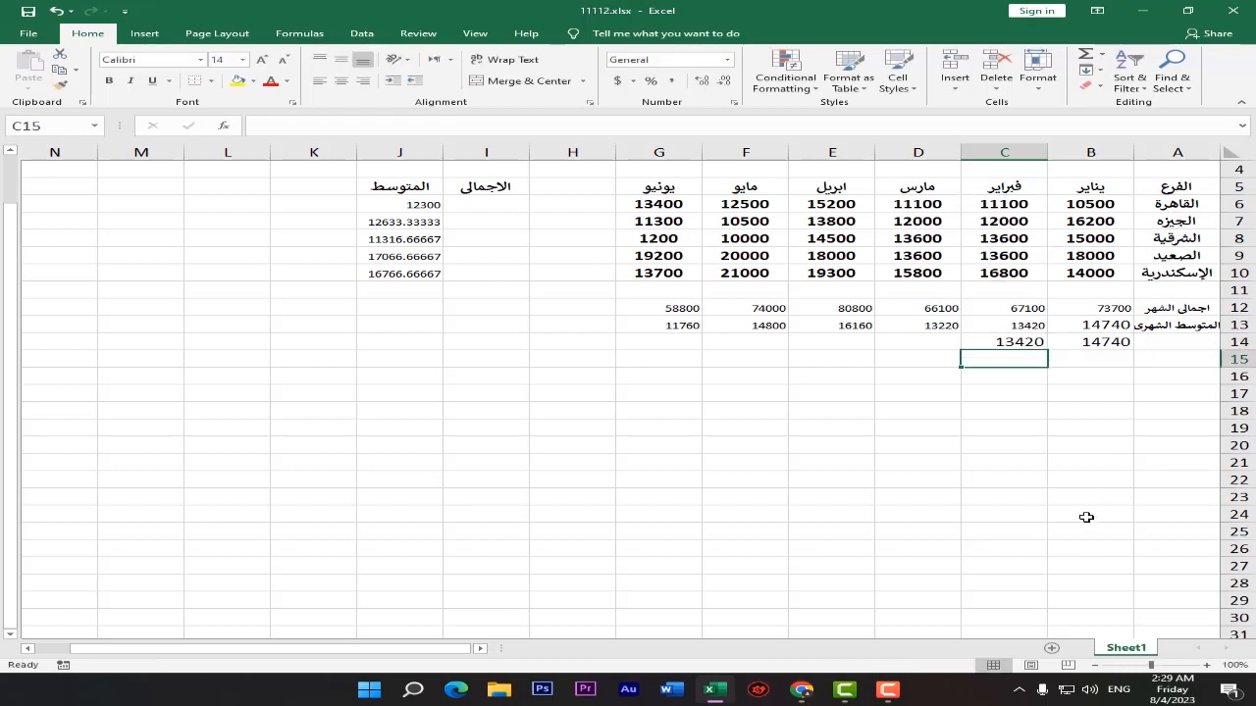
Enlarge the font of C13 to match C14 and compare the formulas in the two cells
click(1025, 330)
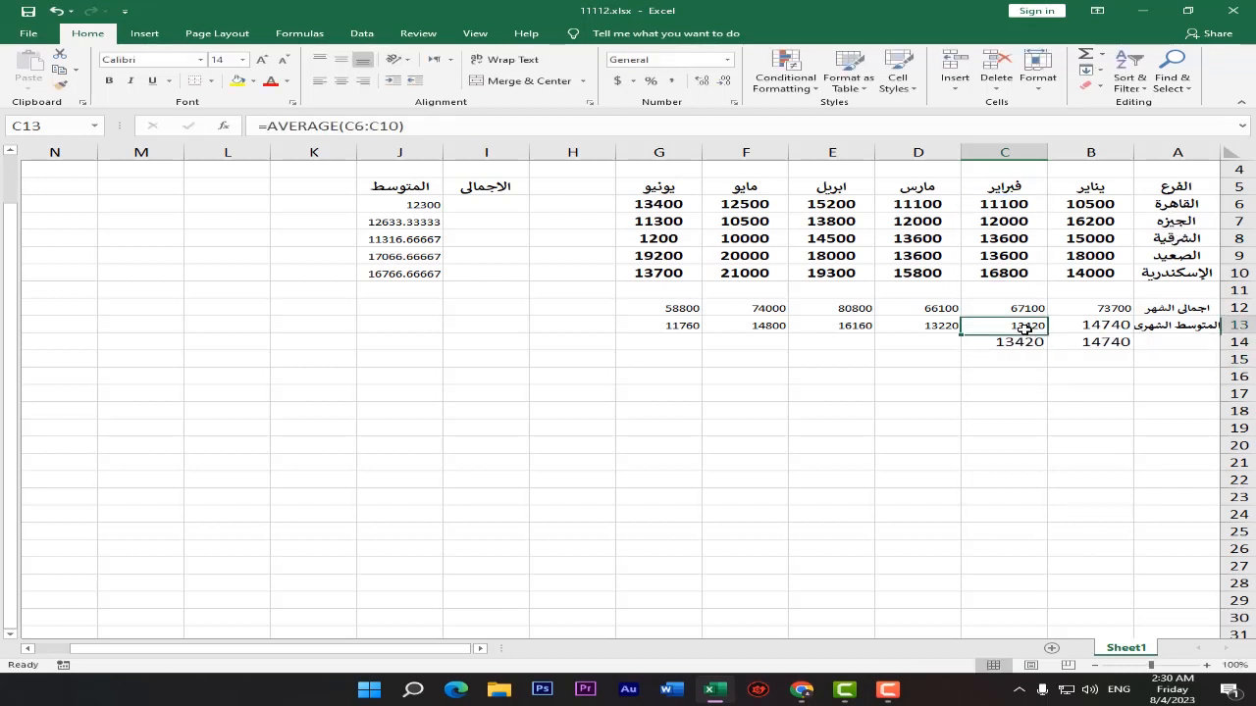
click(262, 61)
click(1010, 341)
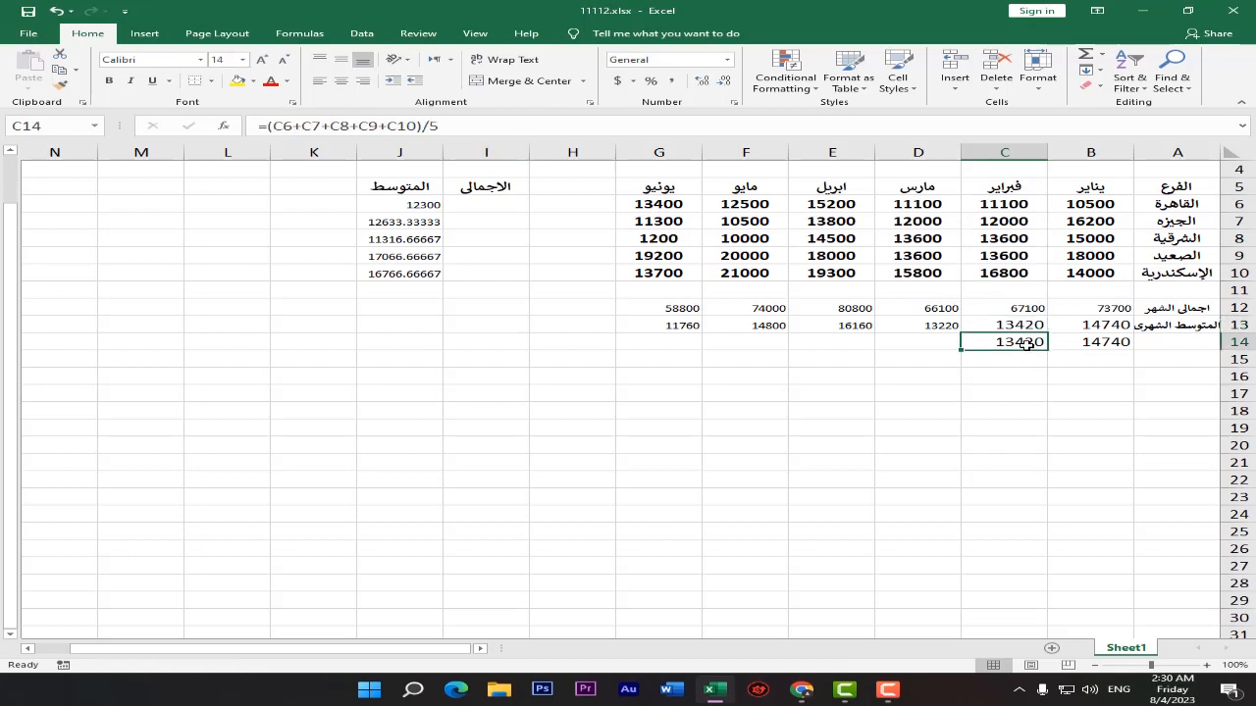
click(1025, 327)
click(1021, 340)
Remove the parentheses from the C14 formula, making it =C6+C7+C8+C9+C10/5
double_click(989, 342)
drag(980, 344, 973, 344)
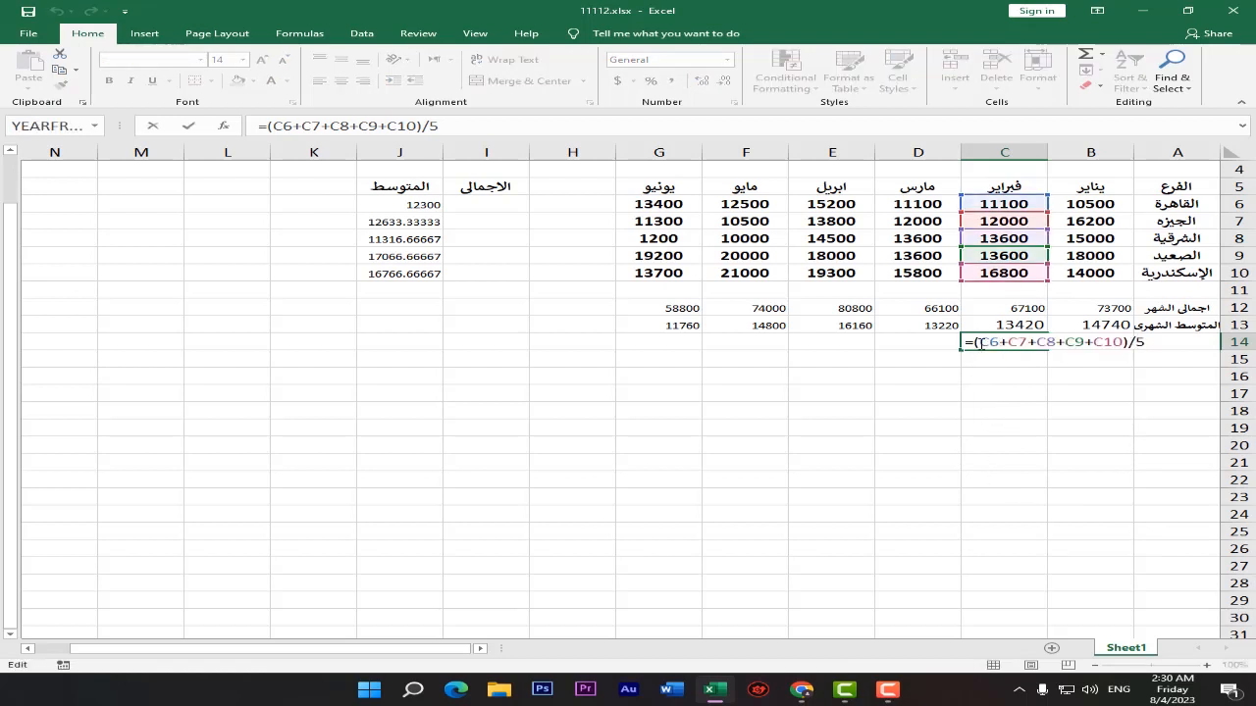
key(BackSpace)
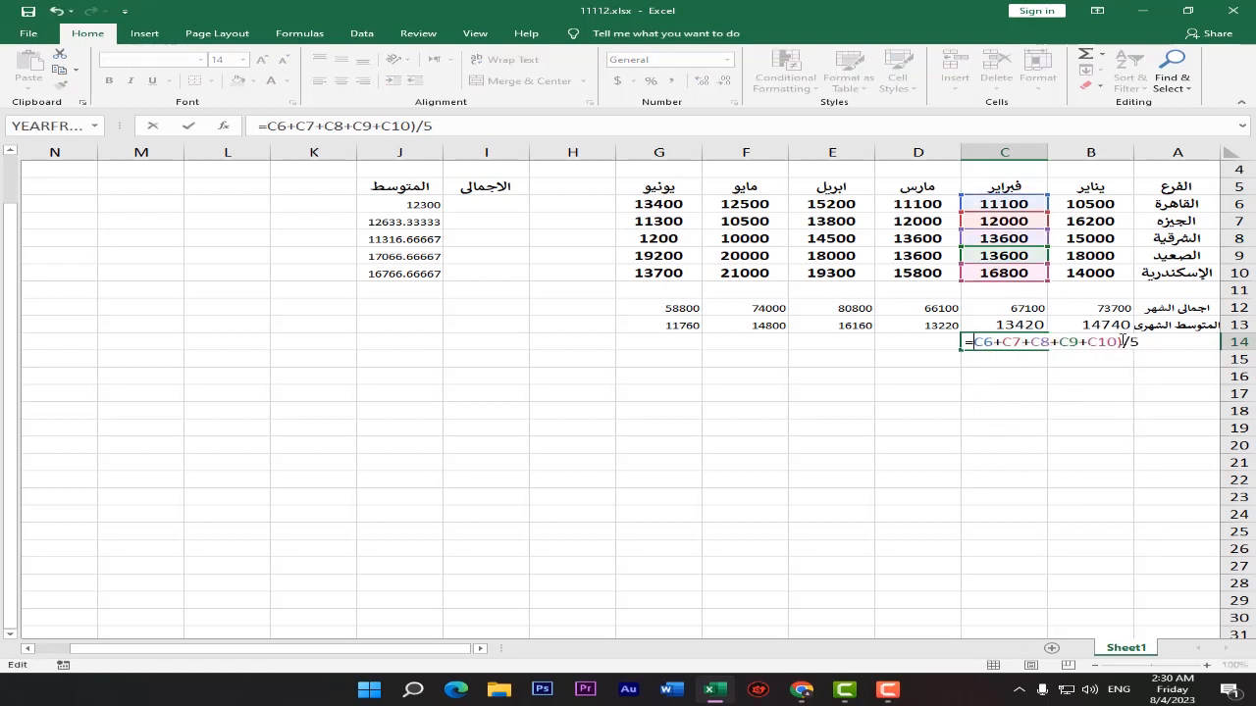
click(1119, 342)
key(BackSpace)
key(Return)
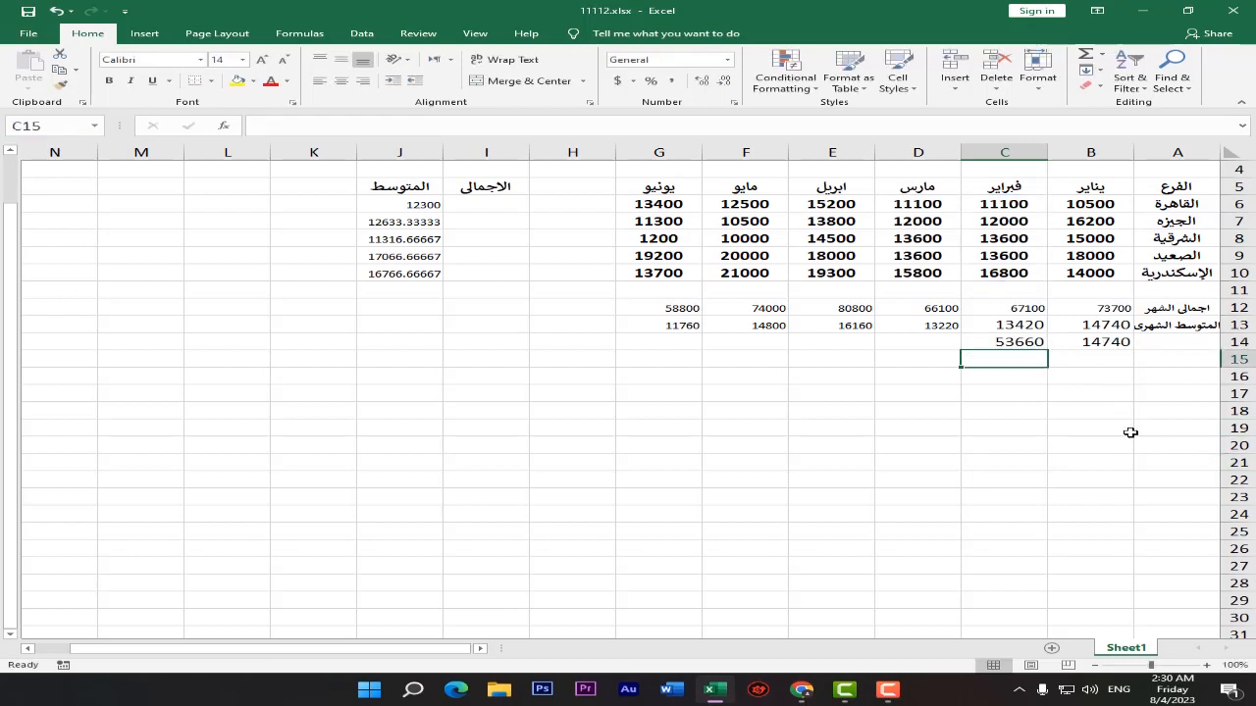
Restore the parentheses around the sum in C14, making the formula =(C6+C7+C8+C9+C10)/5
double_click(1025, 341)
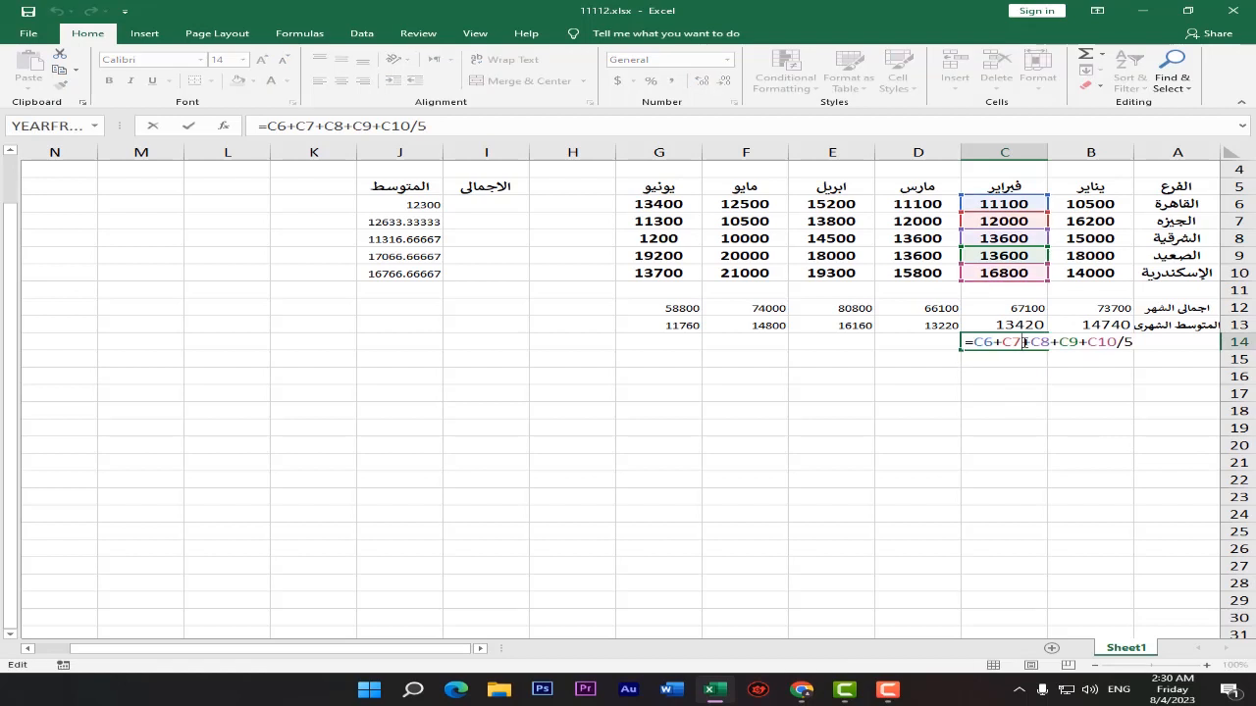
click(977, 342)
text(()
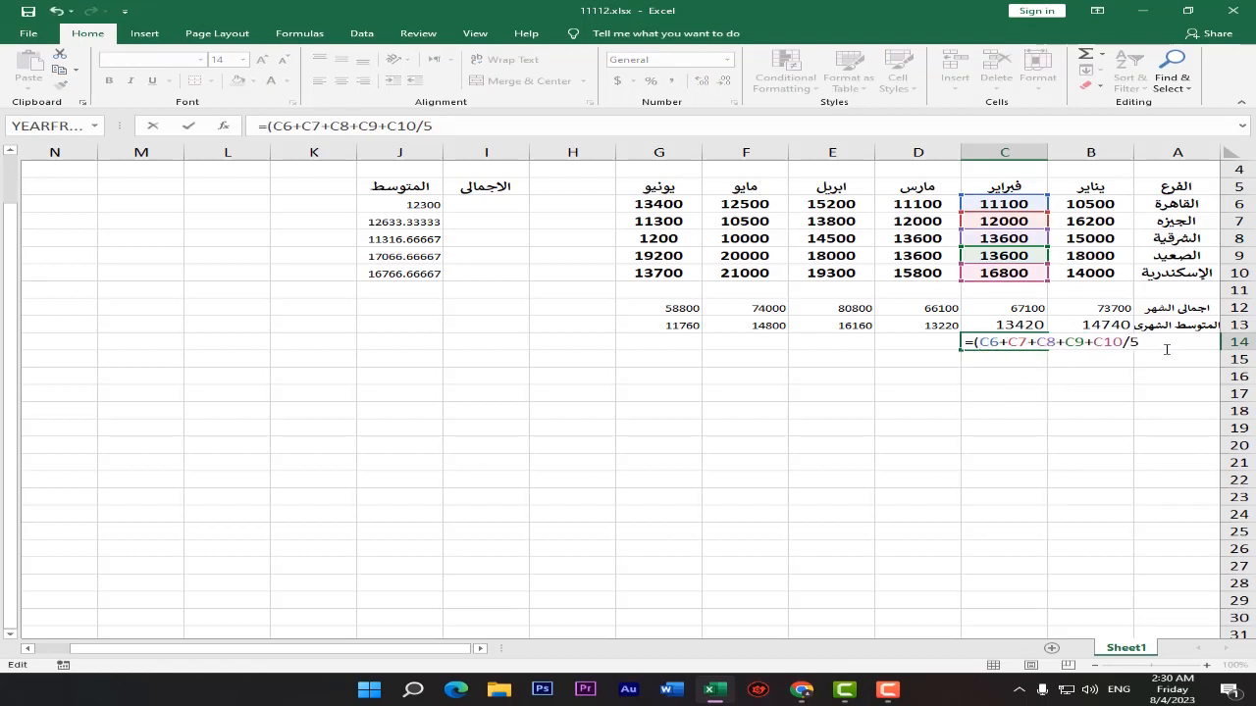
click(1127, 342)
text())
key(Return)
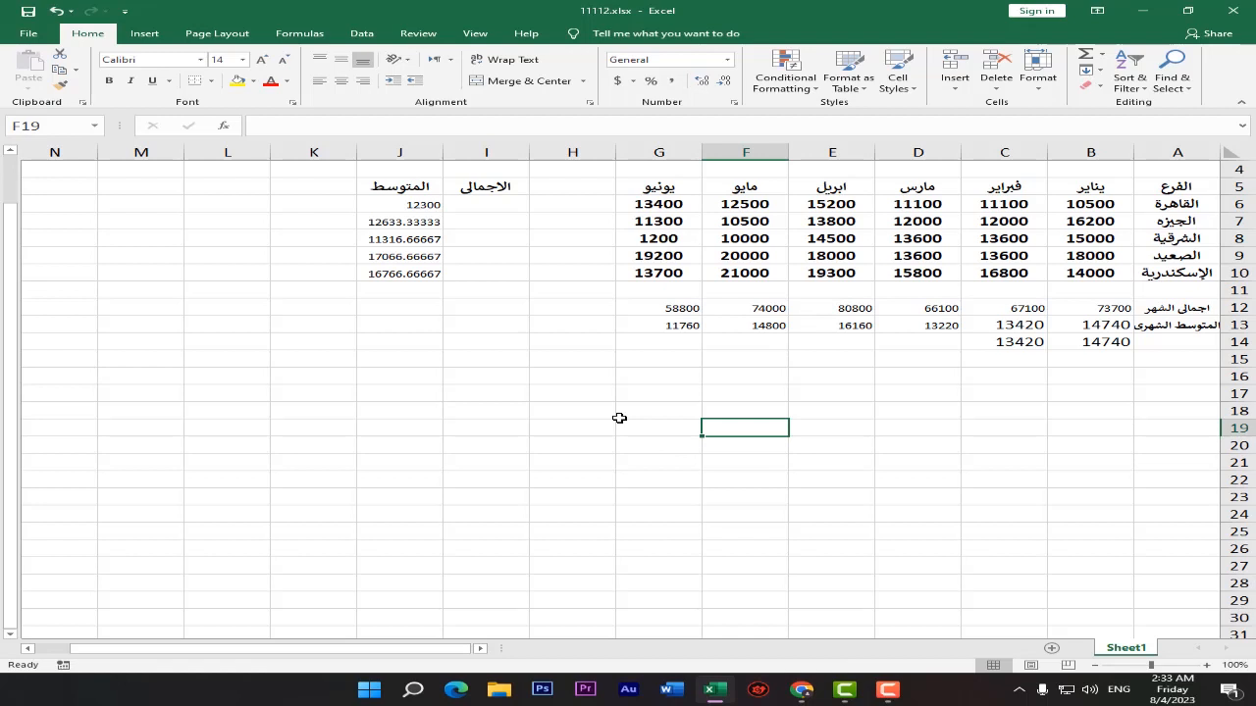
Enter the addition formula =500+300 in F19 and the multiplication formula =5*6 in G19
text(=)
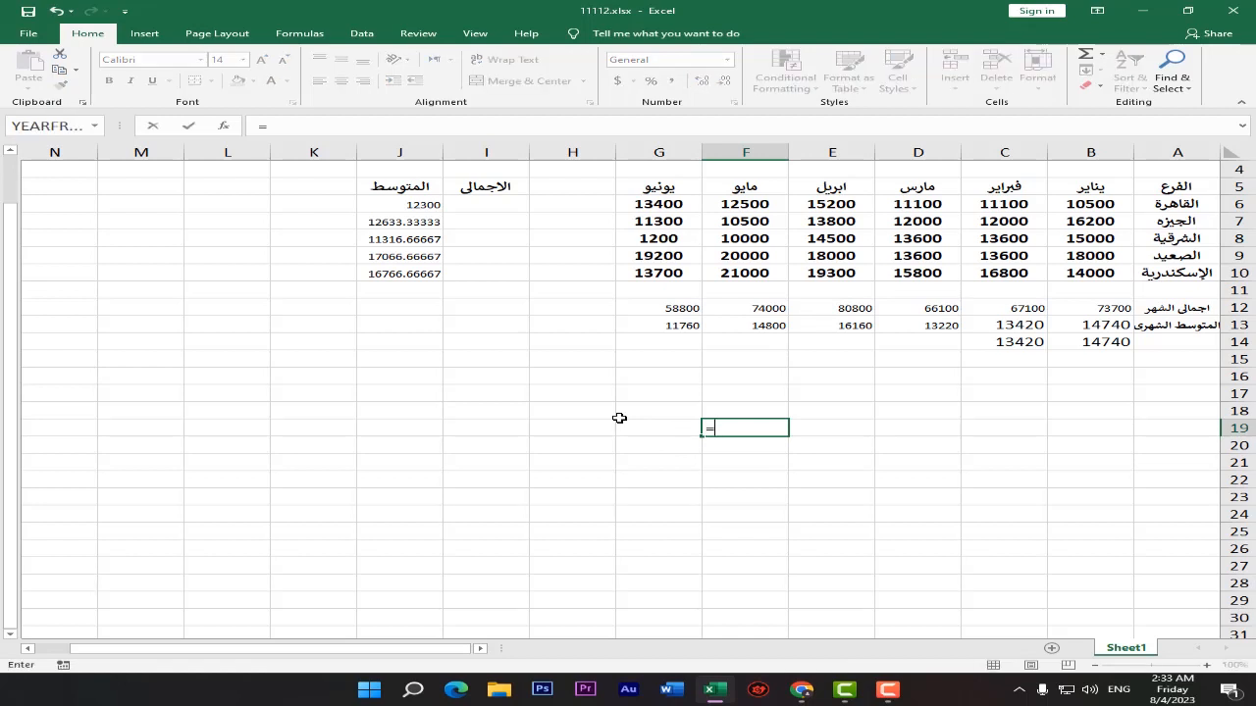
text(500+300)
key(Return)
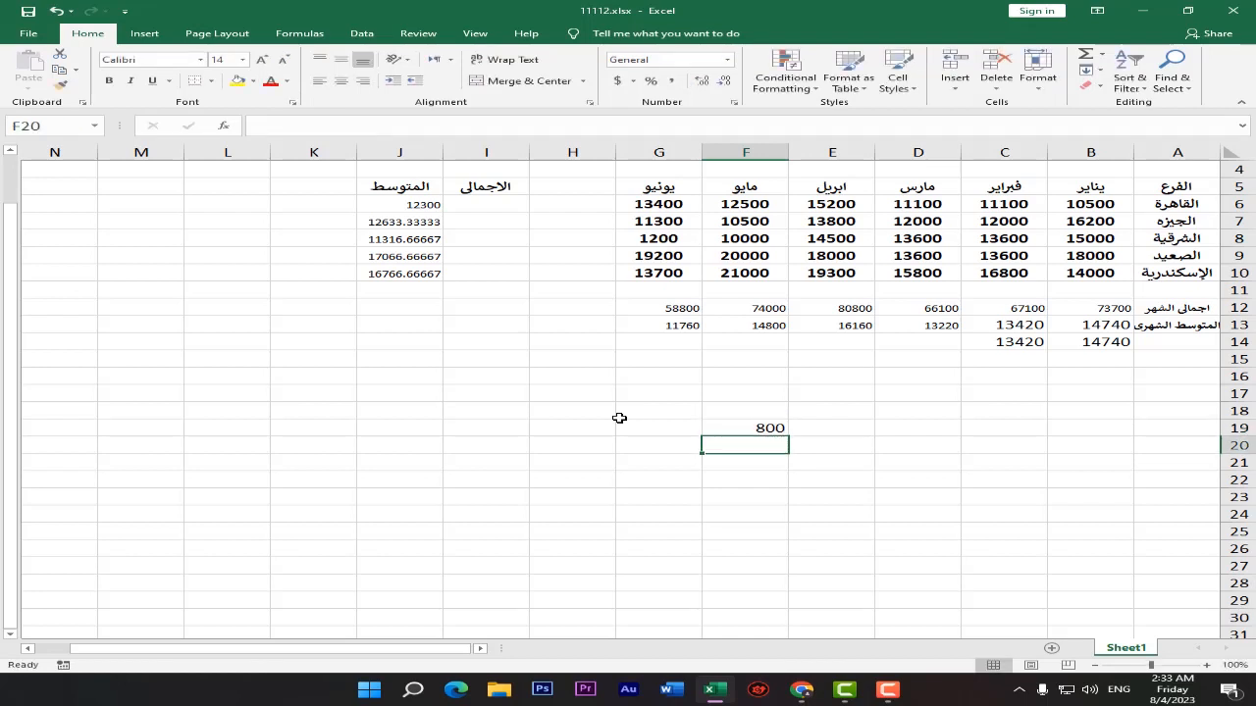
click(658, 423)
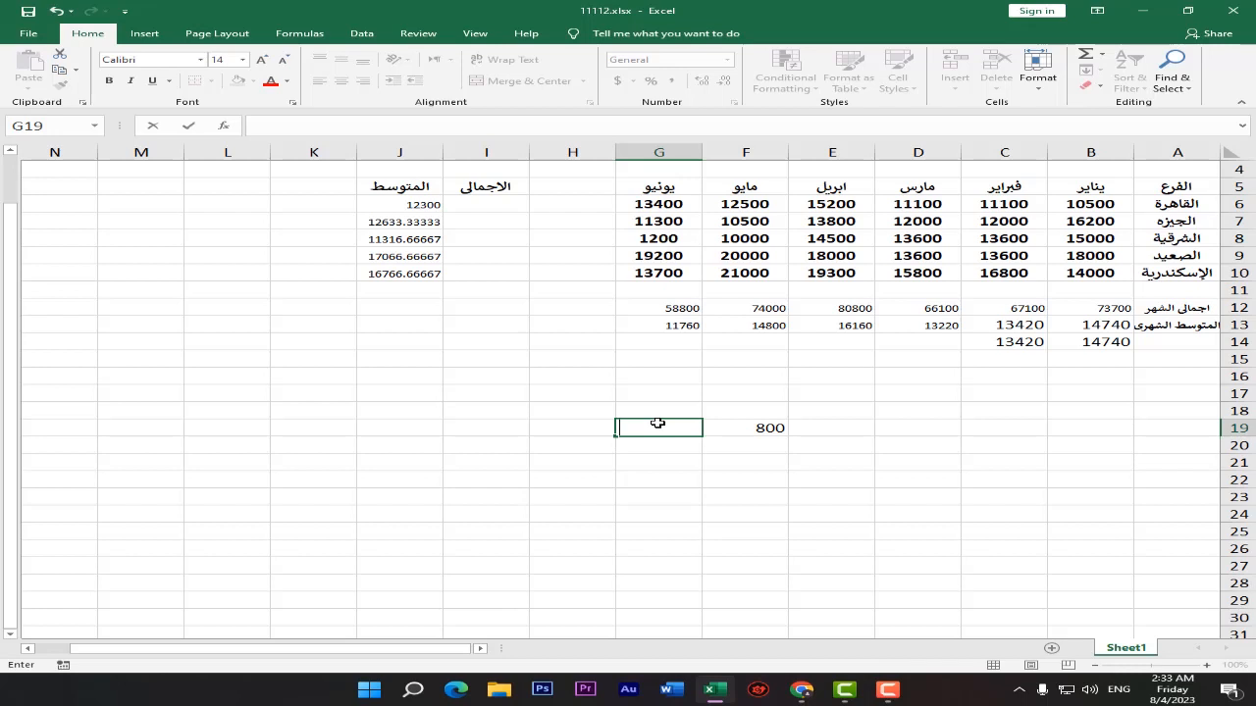
text(=5*)
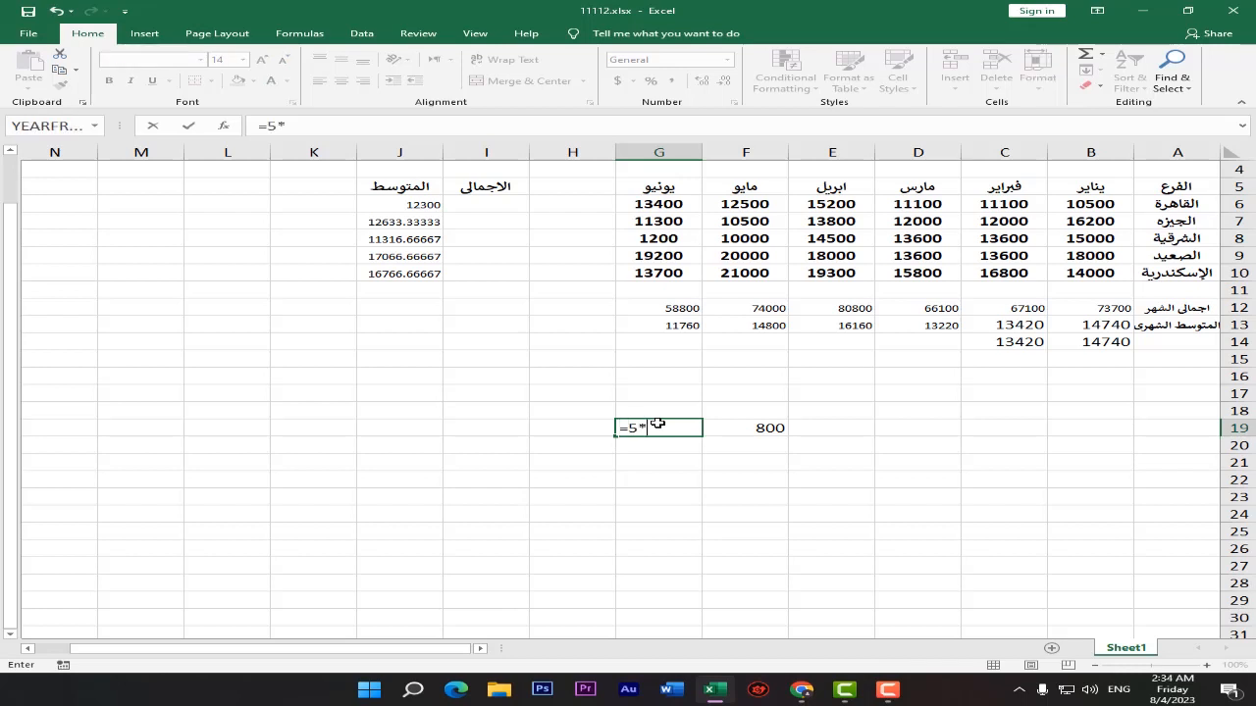
text(6)
key(Return)
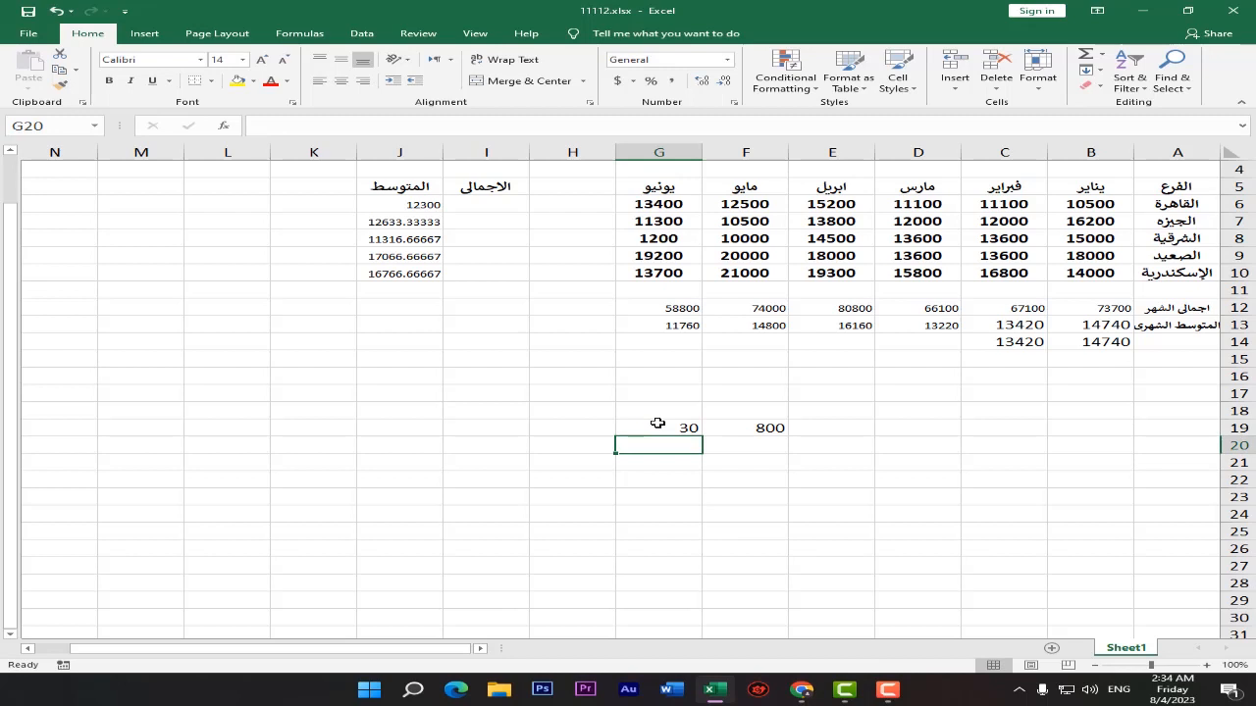
Enter the division formula =150/6 in H19
click(603, 427)
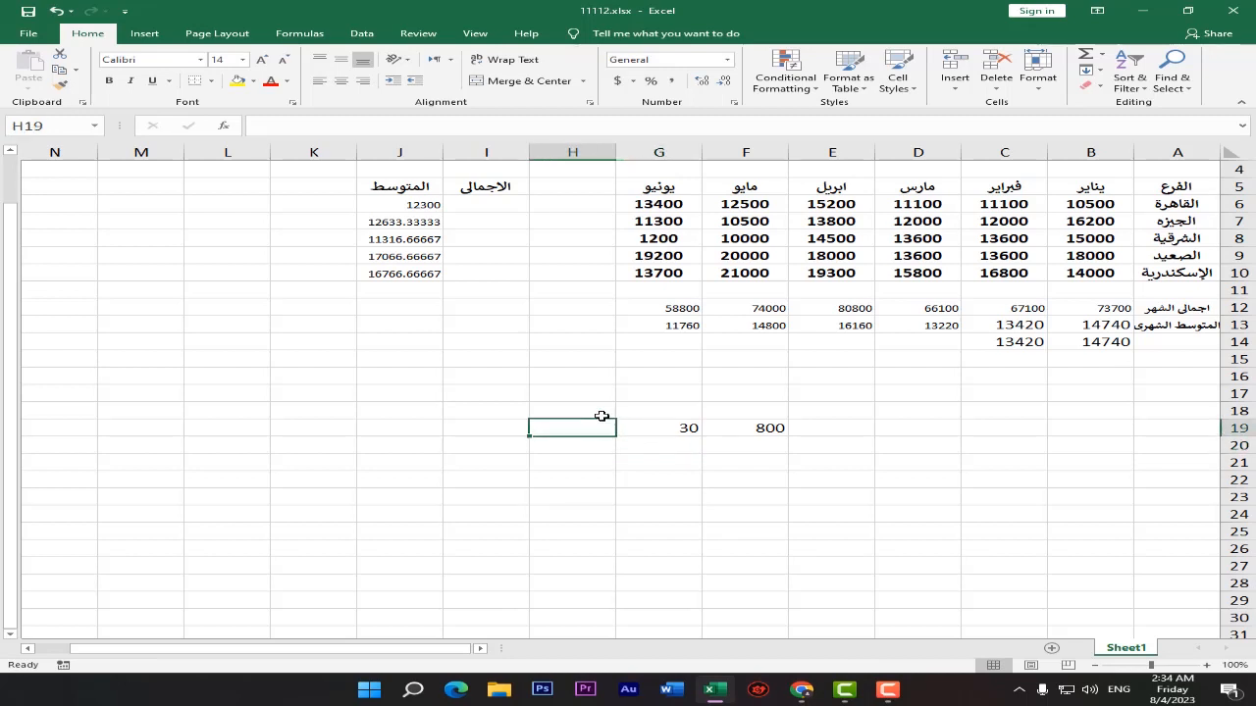
text(=)
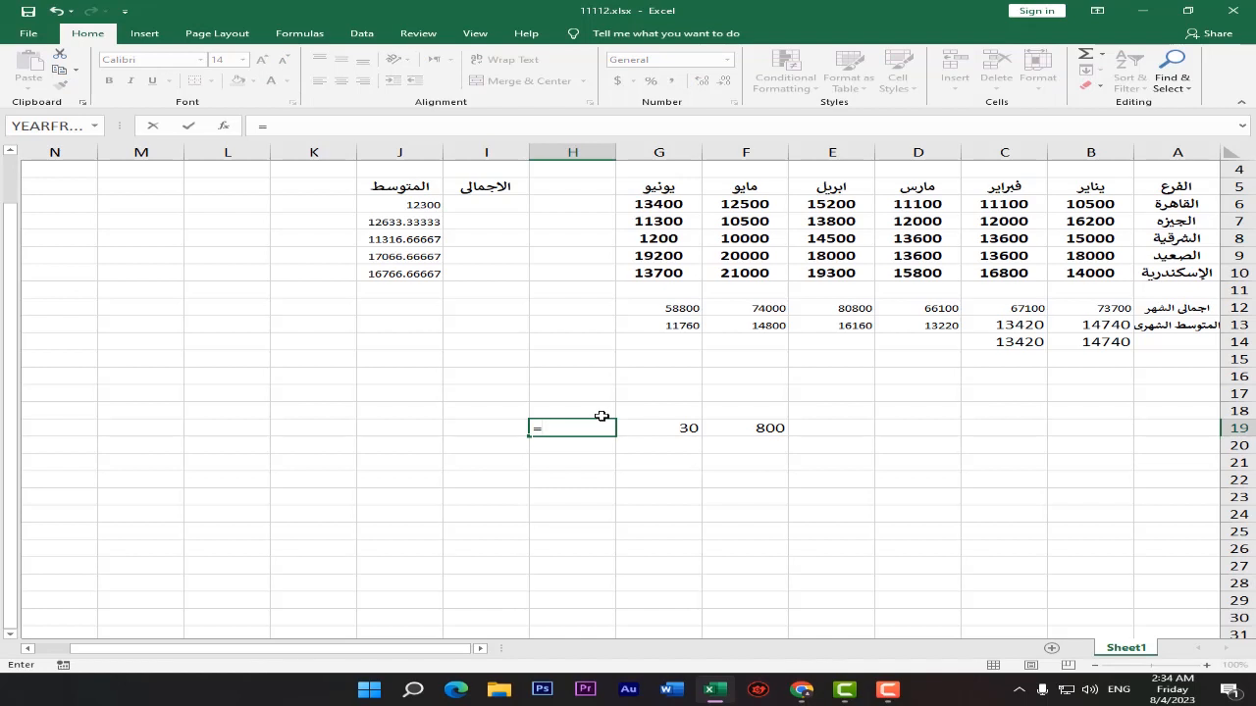
text(150/6)
key(Return)
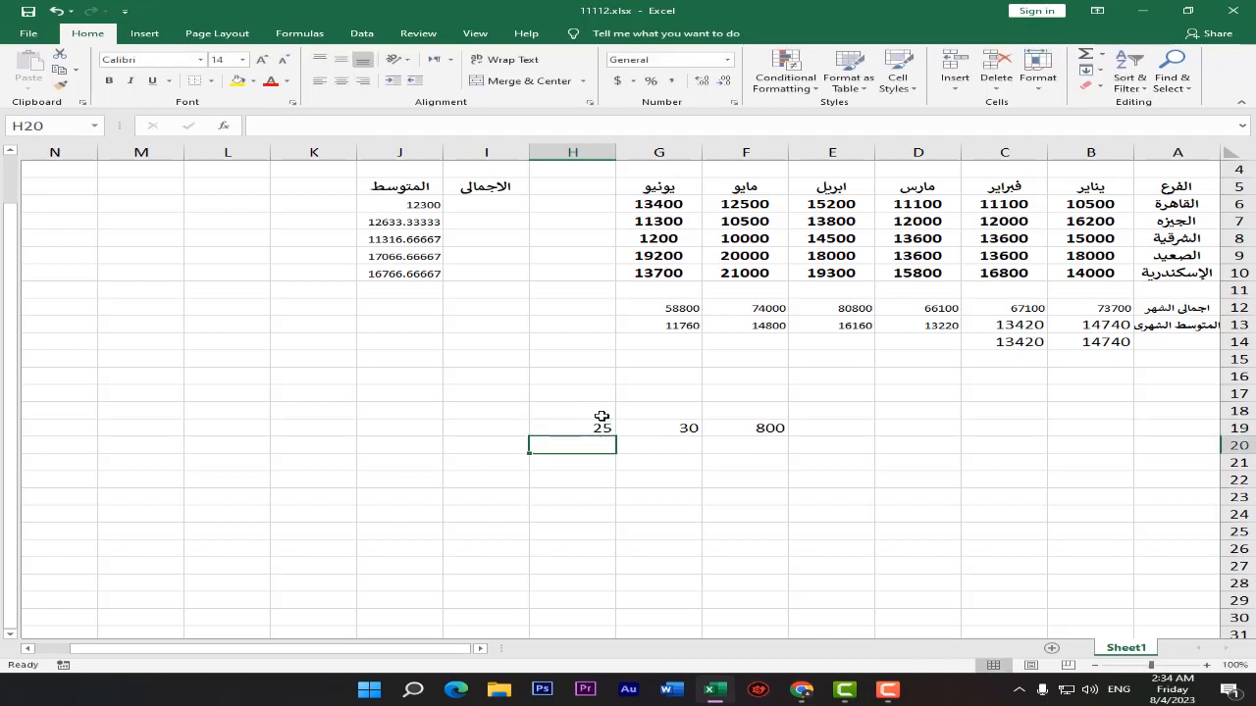